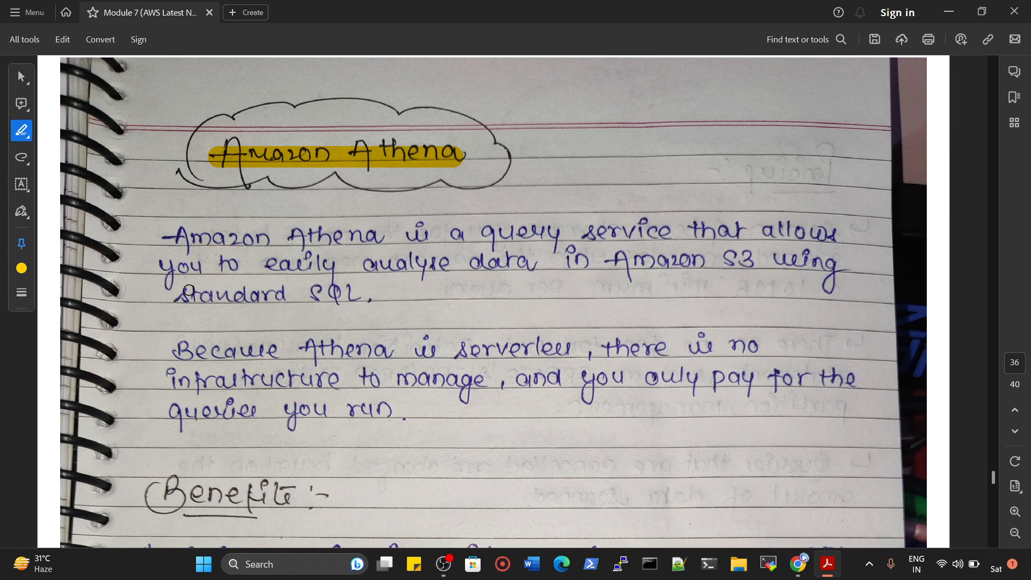
Highlight "Standard SQL", "serverless", "infrastructure to manage" and "you only pay for the queries you run" in the Amazon Athena introduction.
drag(174, 293, 357, 293)
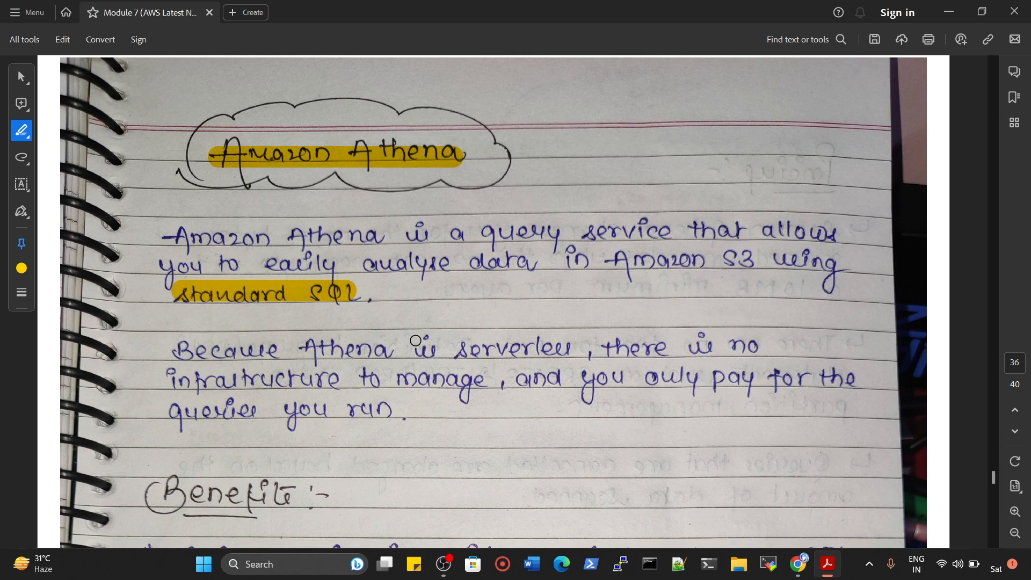
drag(447, 349, 574, 348)
drag(171, 380, 490, 391)
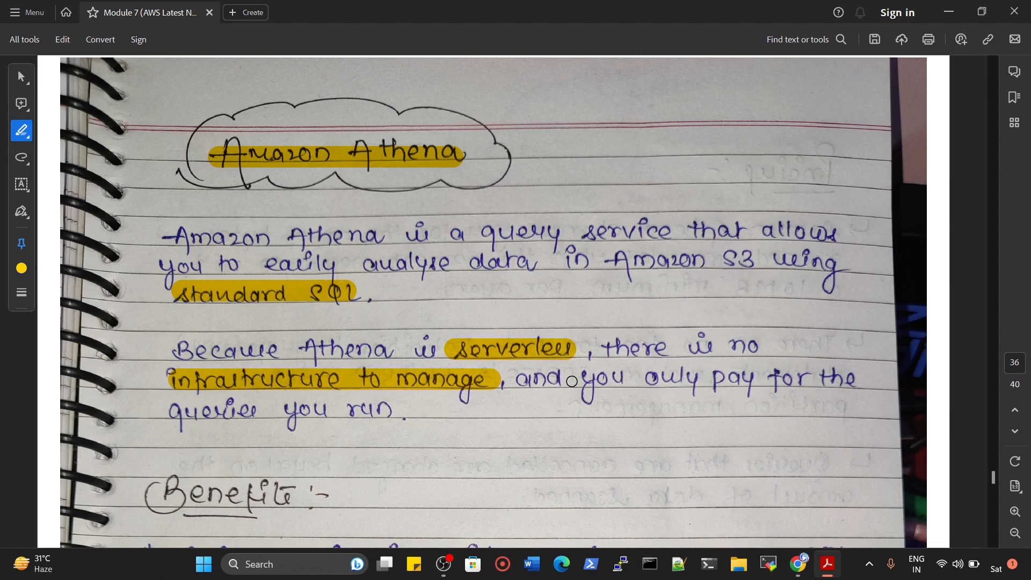
drag(583, 376, 895, 376)
drag(156, 411, 422, 410)
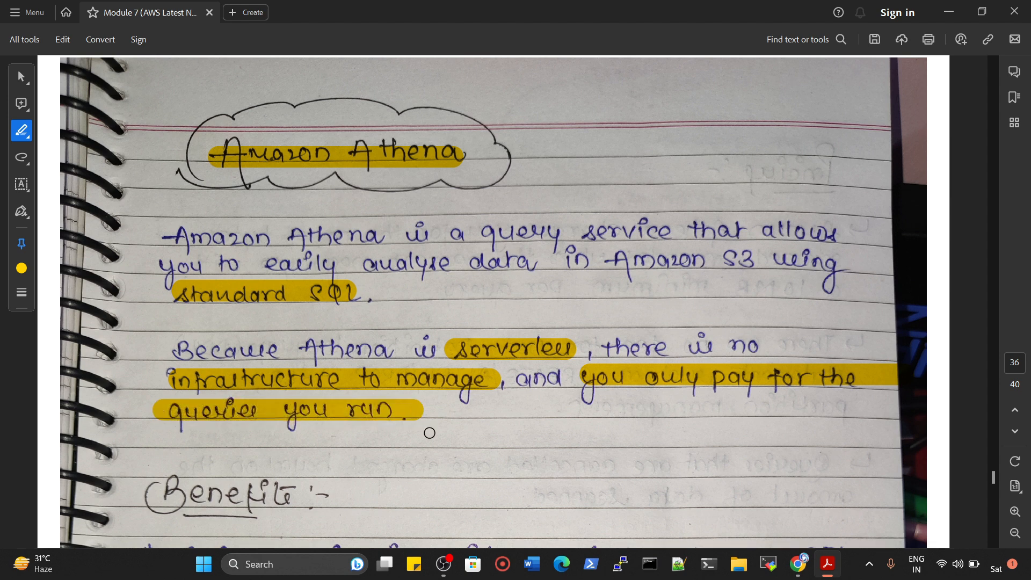
Highlight "Pay per search", "It is really fast" and "standard, open, and powerful" in the Benefits list.
scroll(430, 432, down, 5)
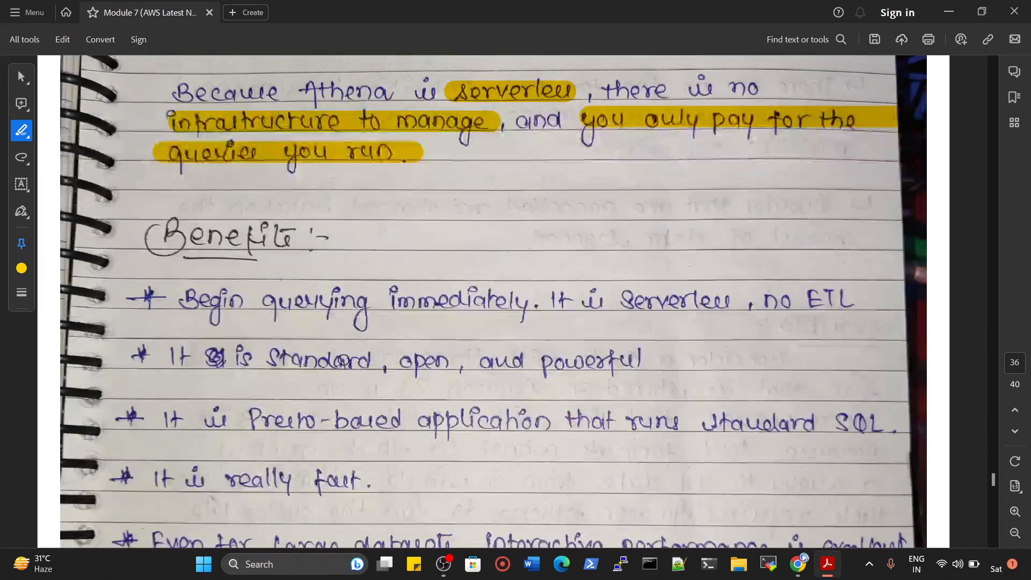
scroll(375, 315, down, 5)
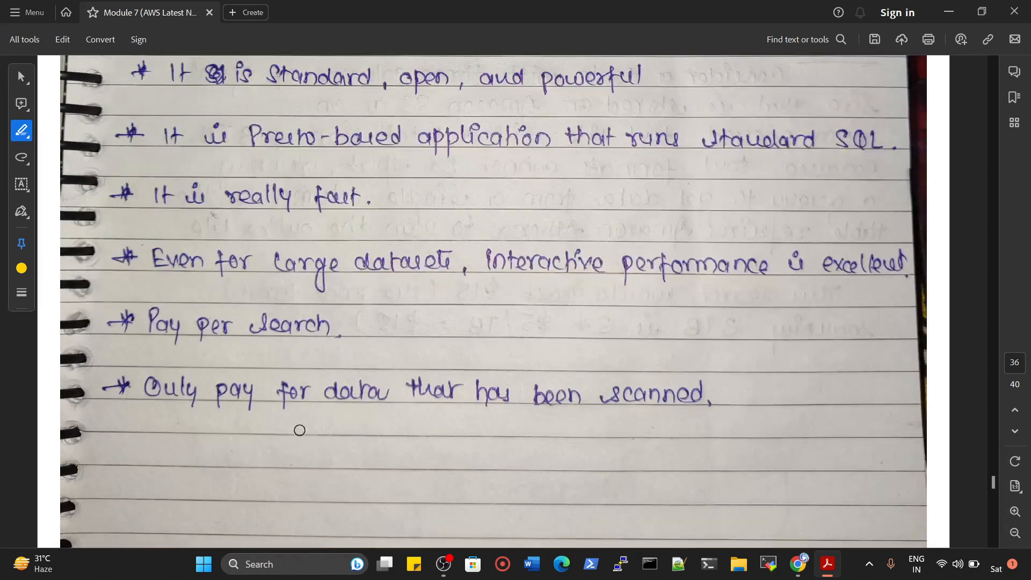
scroll(332, 428, up, 2)
drag(136, 456, 344, 458)
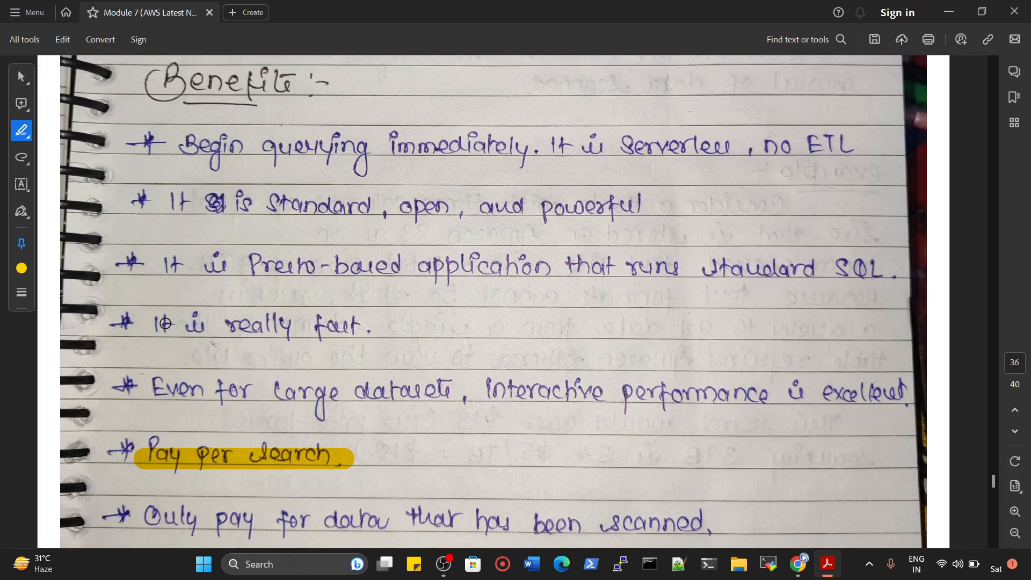
drag(155, 324, 410, 323)
drag(253, 199, 618, 210)
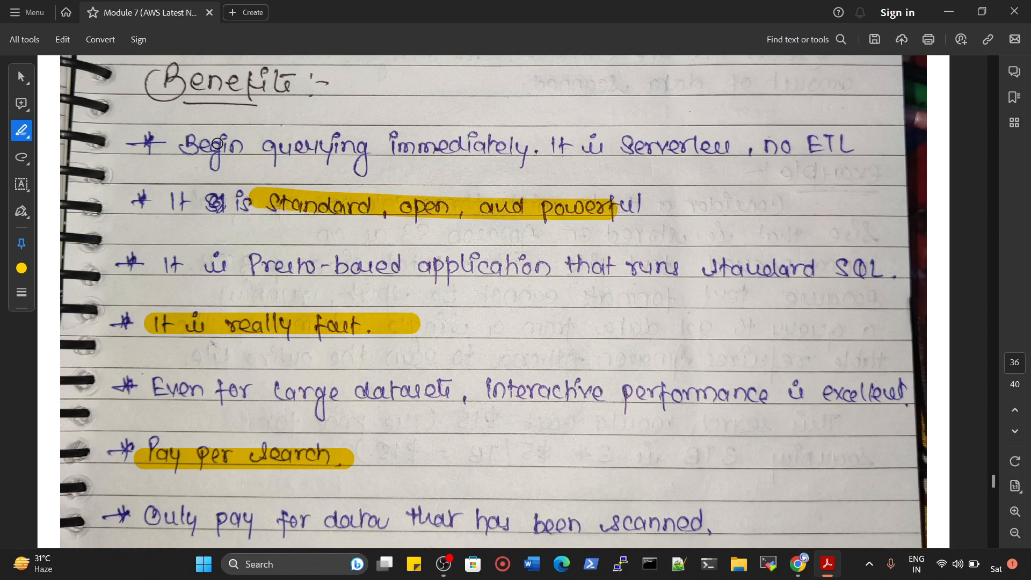
Highlight the key phrases in the Benefits bullets on immediate serverless querying, the Presto-based application, large datasets and paying only for scanned data.
drag(215, 143, 497, 143)
drag(619, 157, 688, 154)
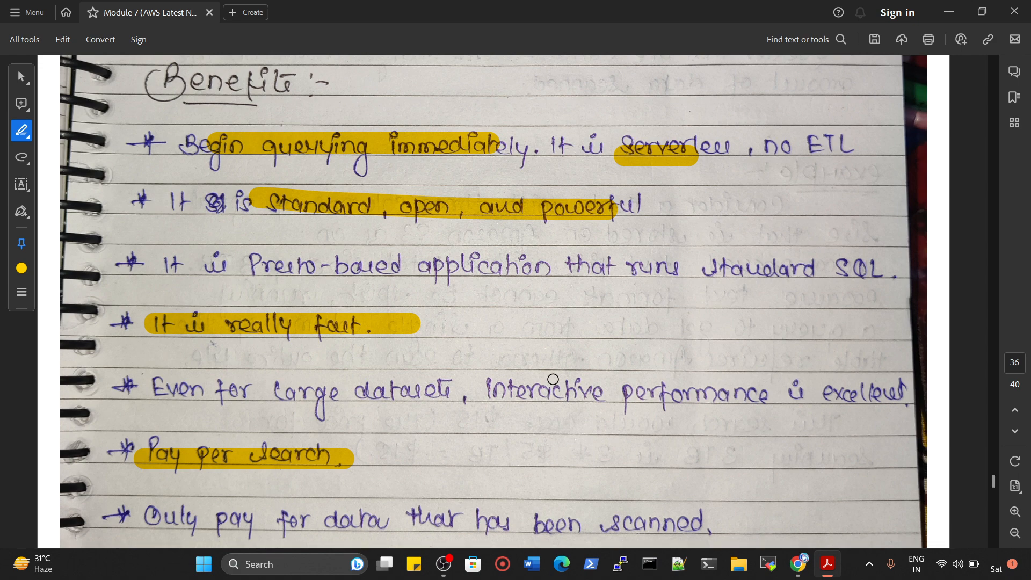
drag(167, 267, 467, 267)
drag(650, 269, 875, 269)
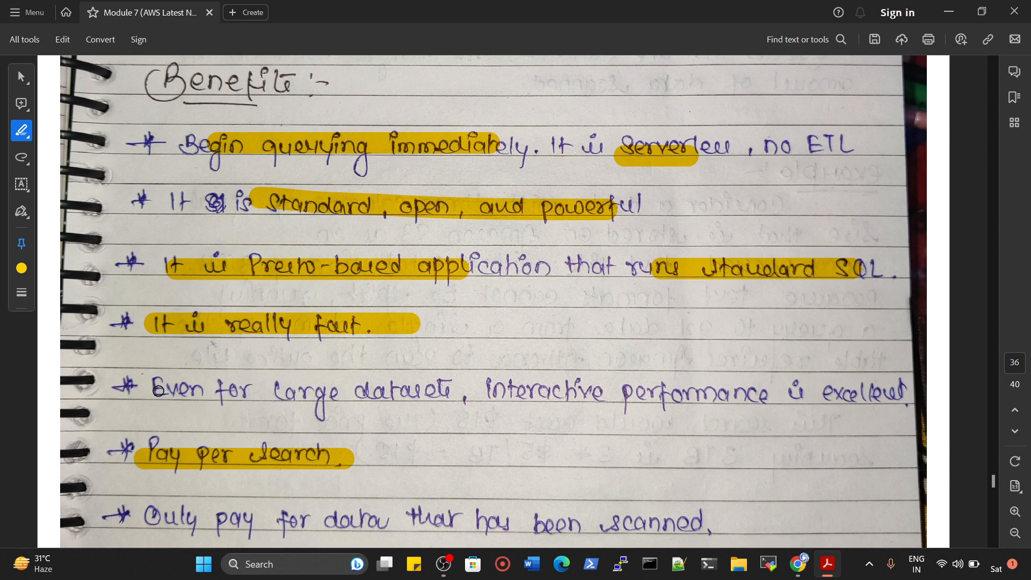
drag(151, 389, 894, 404)
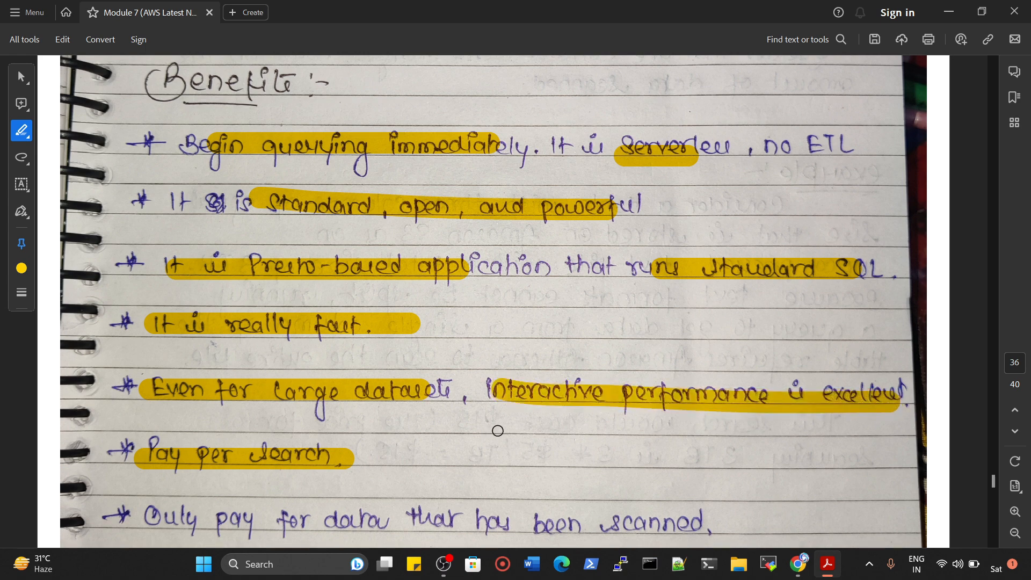
scroll(515, 432, down, 2)
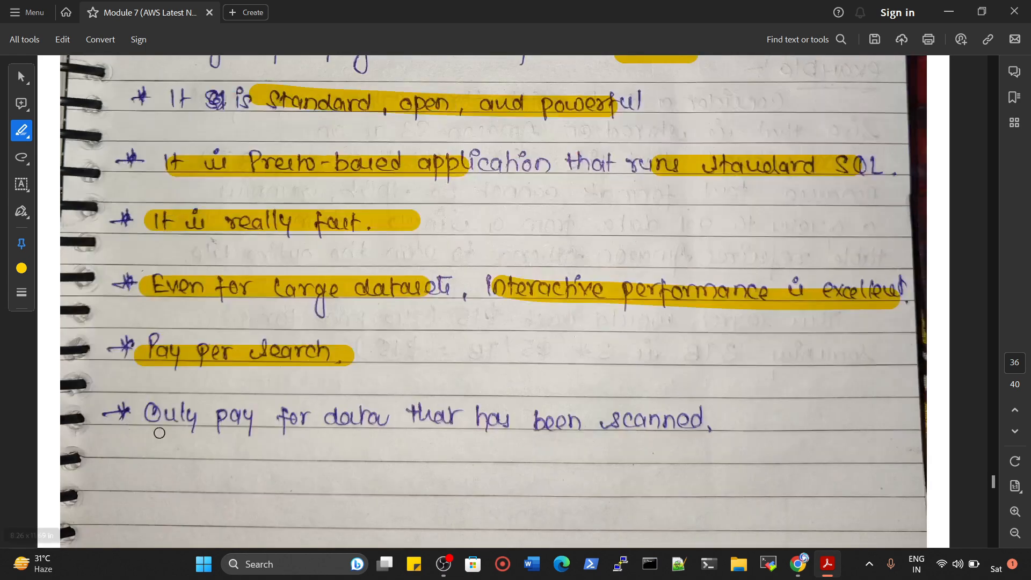
drag(147, 421, 594, 423)
Highlight the Pricing heading, the cancelled-queries rule and "the nearest megabyte with a 10 MB" in the pricing notes.
scroll(782, 433, down, 10)
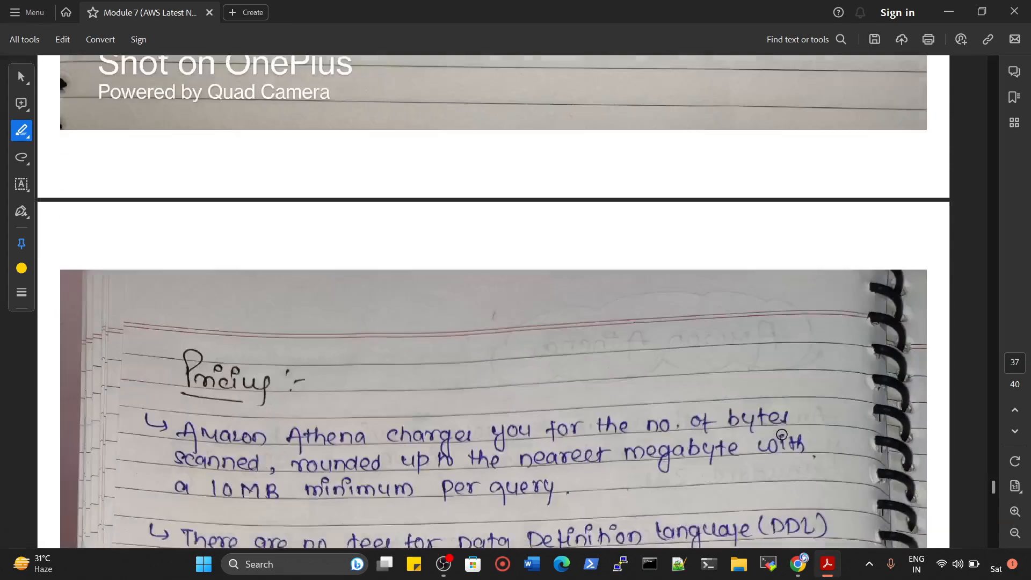
scroll(782, 434, down, 4)
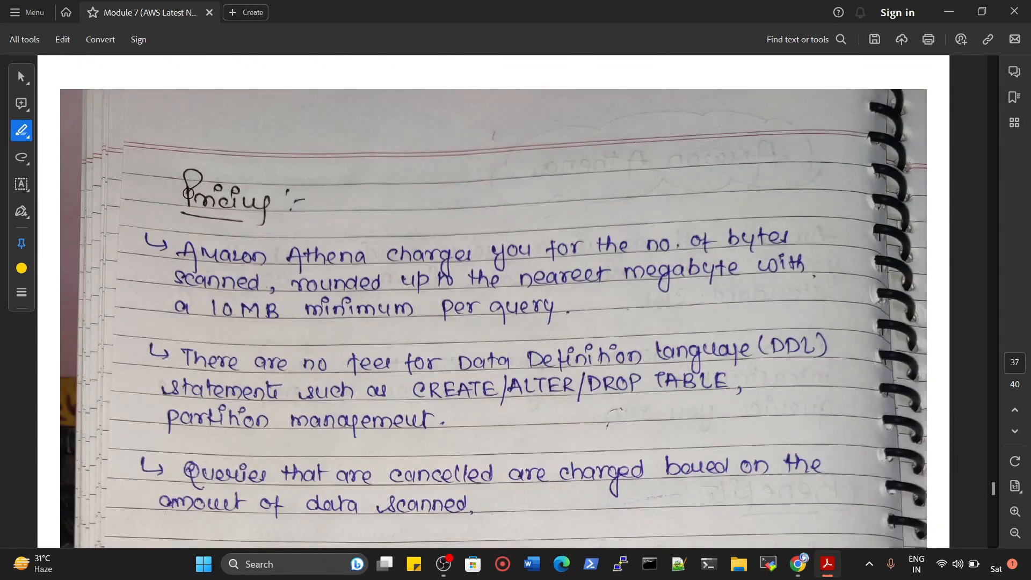
drag(177, 194, 287, 194)
scroll(647, 447, down, 2)
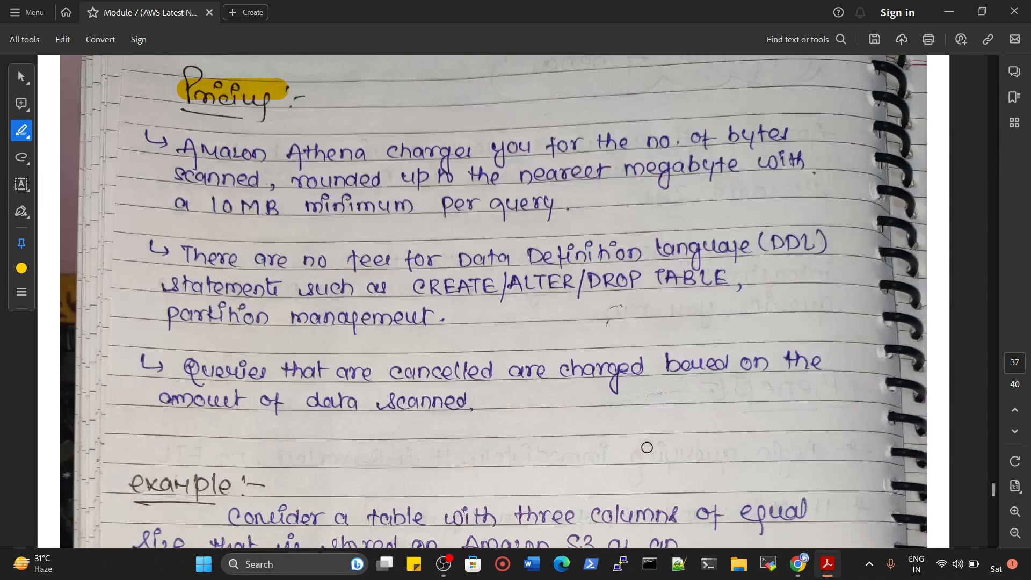
scroll(647, 448, down, 6)
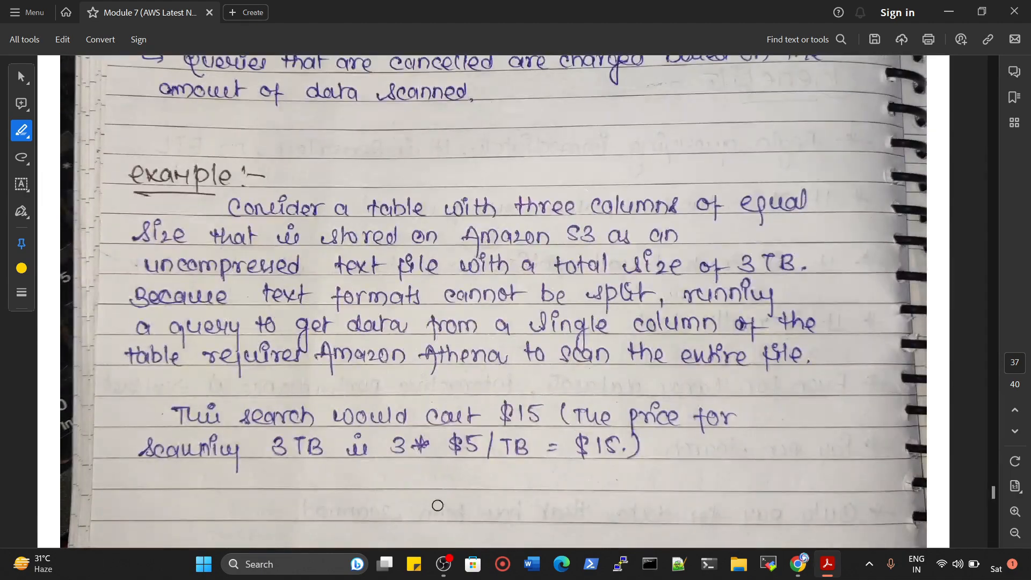
scroll(443, 506, up, 4)
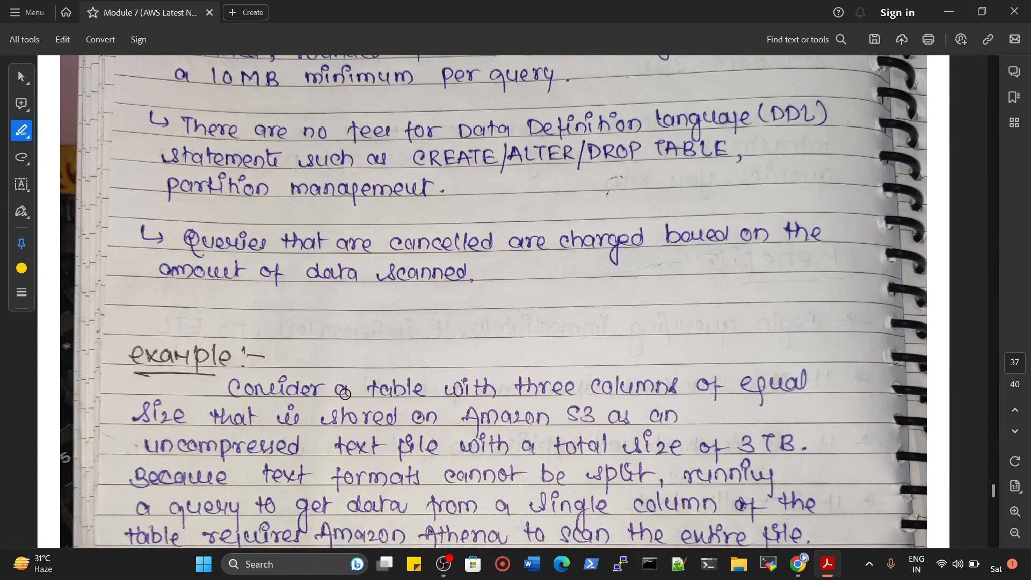
drag(188, 246, 813, 240)
drag(154, 274, 480, 271)
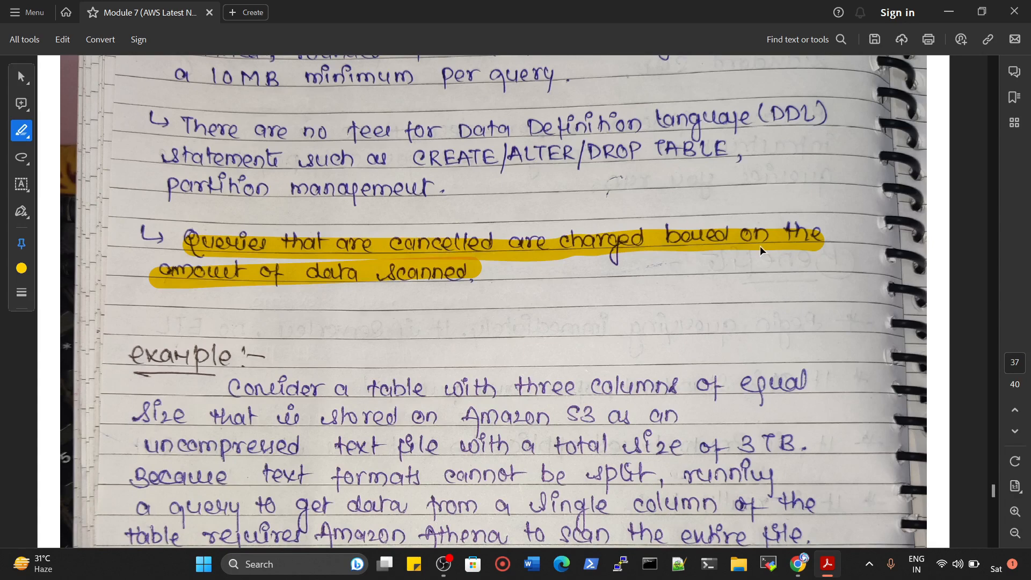
scroll(440, 297, up, 2)
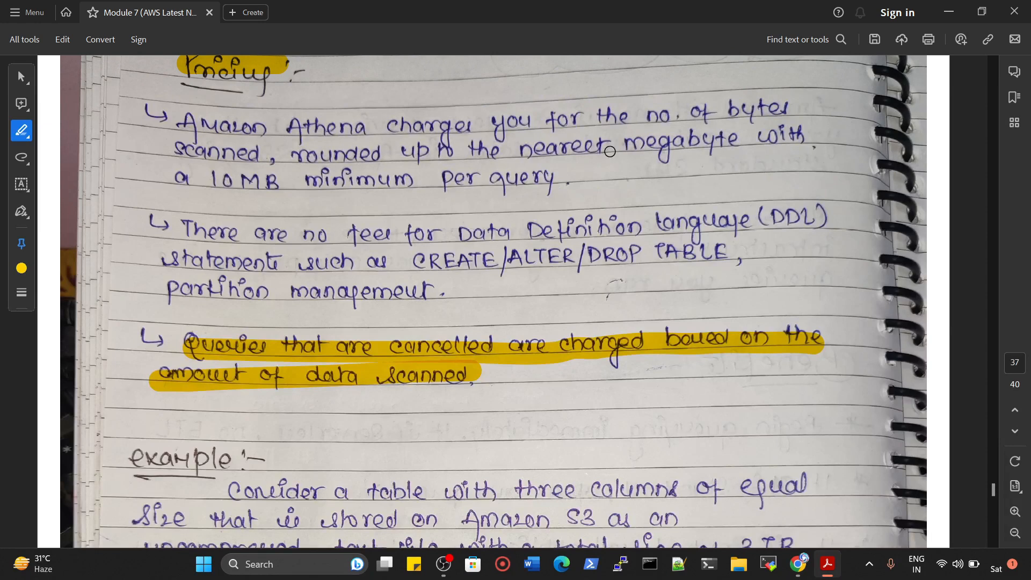
drag(497, 149, 810, 148)
drag(171, 176, 286, 178)
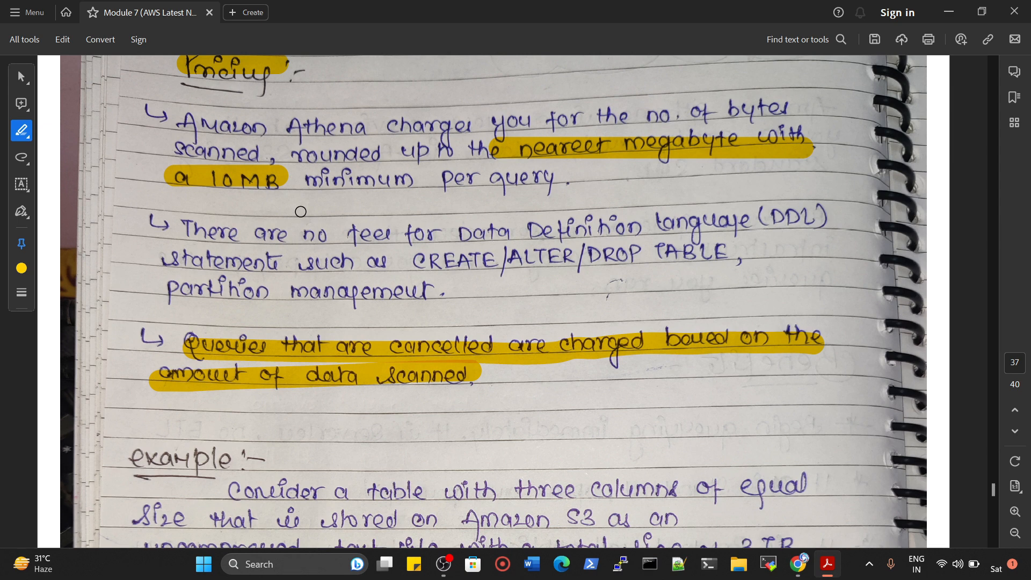
Review the pricing example and the handwritten Amazon Athena demo instructions on the following page.
scroll(398, 244, down, 5)
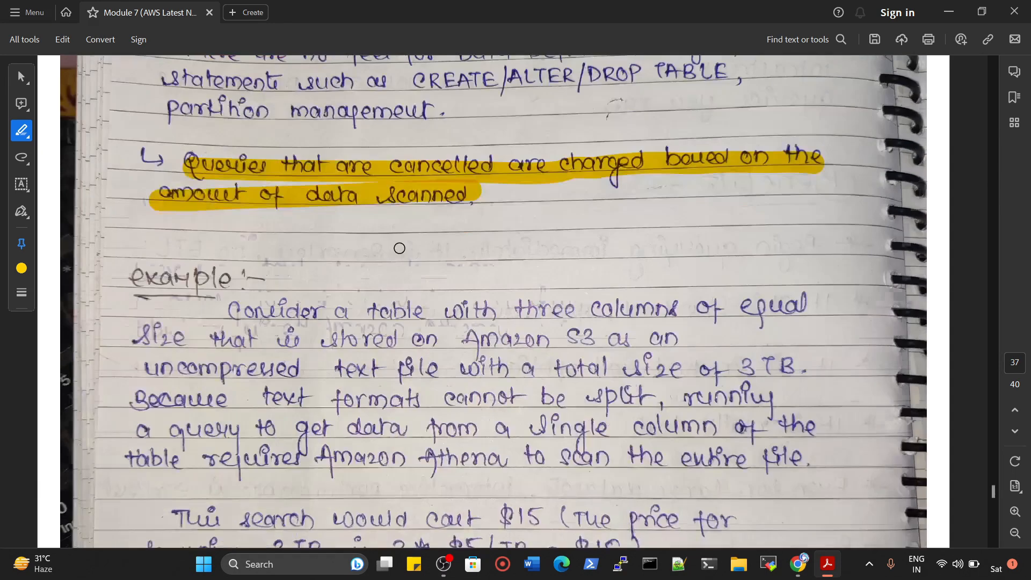
scroll(582, 258, down, 10)
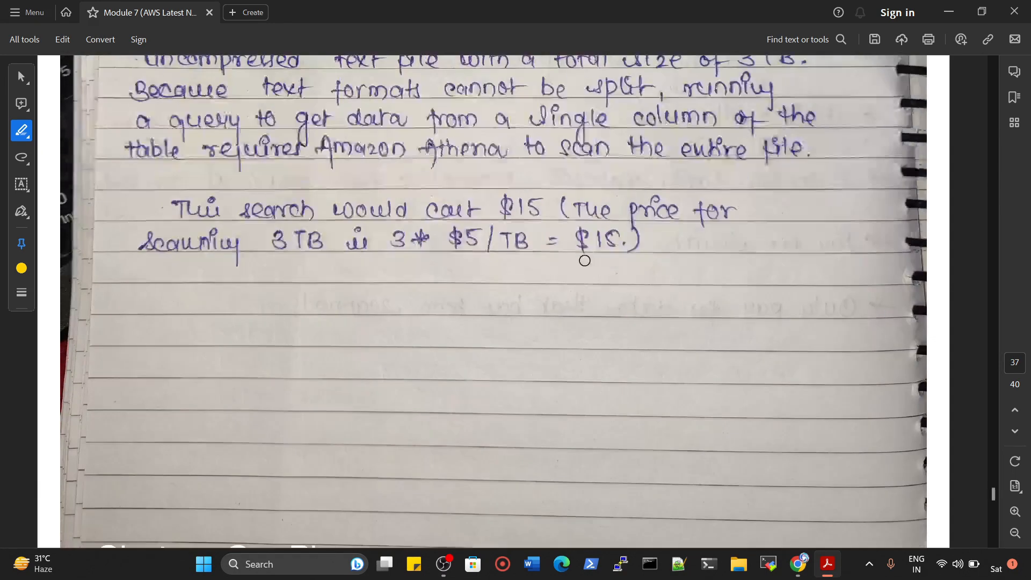
scroll(595, 281, down, 1)
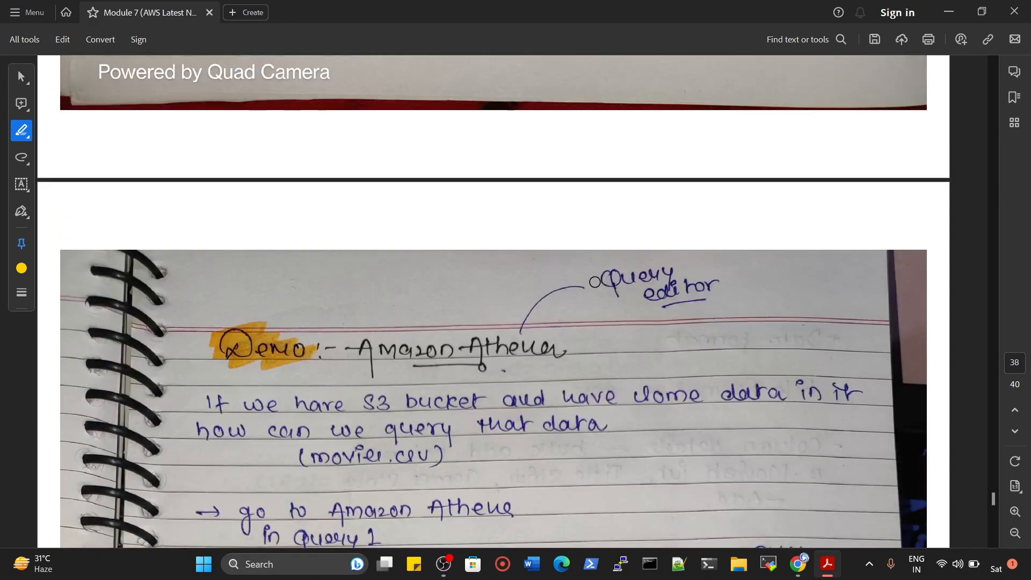
scroll(591, 301, down, 2)
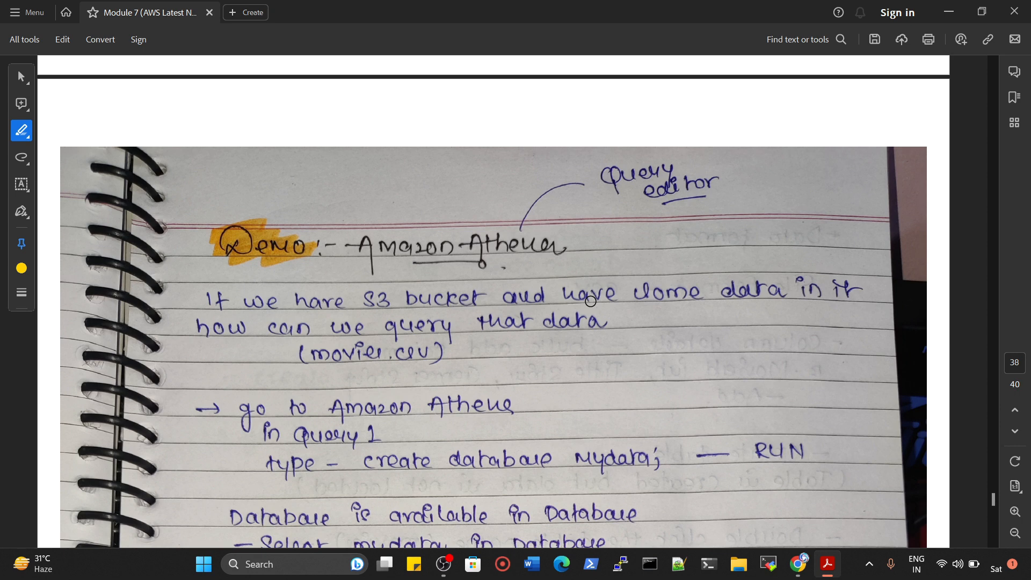
scroll(590, 301, down, 5)
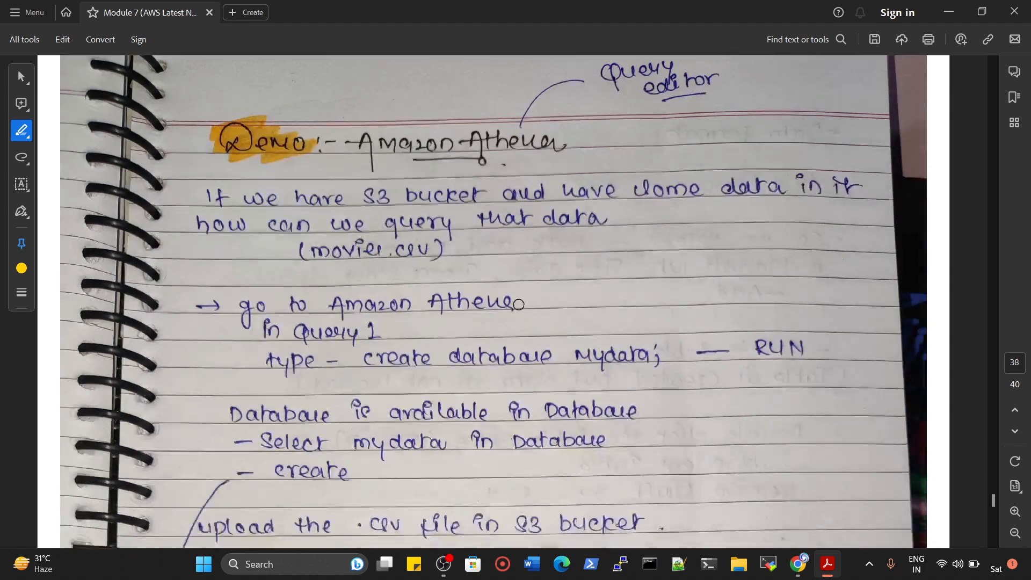
scroll(488, 459, down, 2)
scroll(537, 457, up, 5)
Switch to the AWS Management Console in Chrome, search for "athena" and open the Athena service.
click(799, 564)
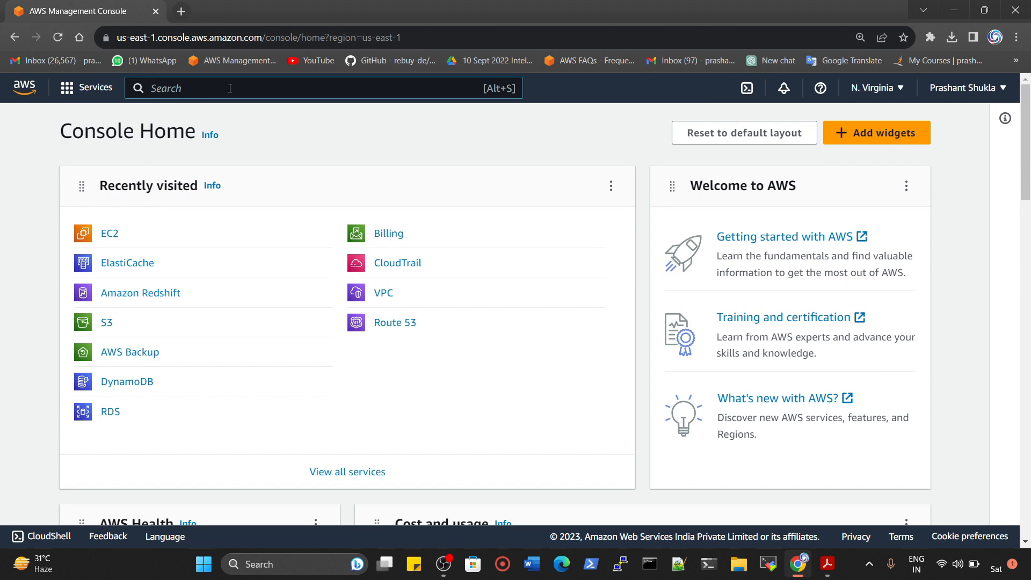
text(amazon ath)
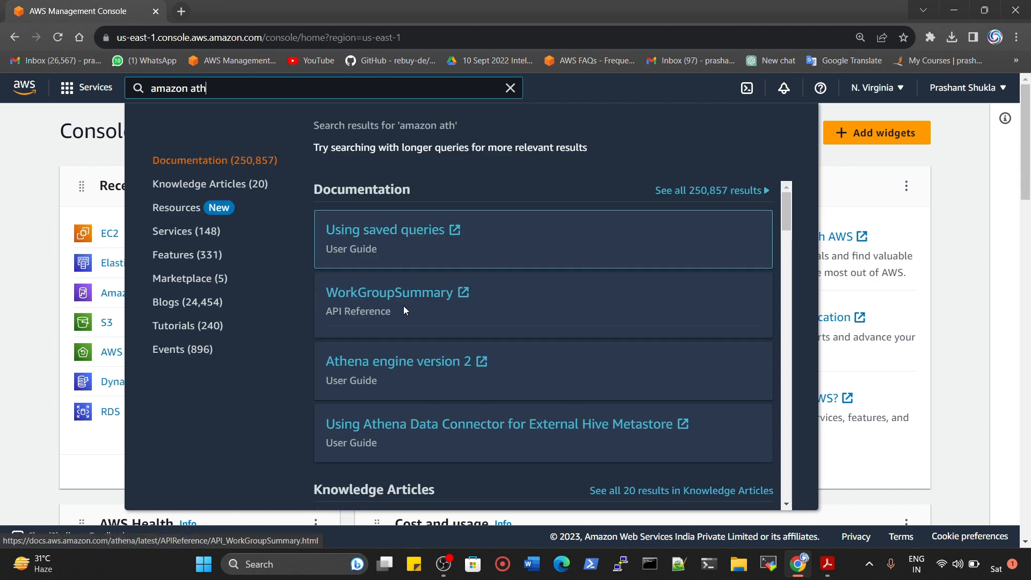
key(BackSpace)
key(BackSpace)
key(BackSpace)
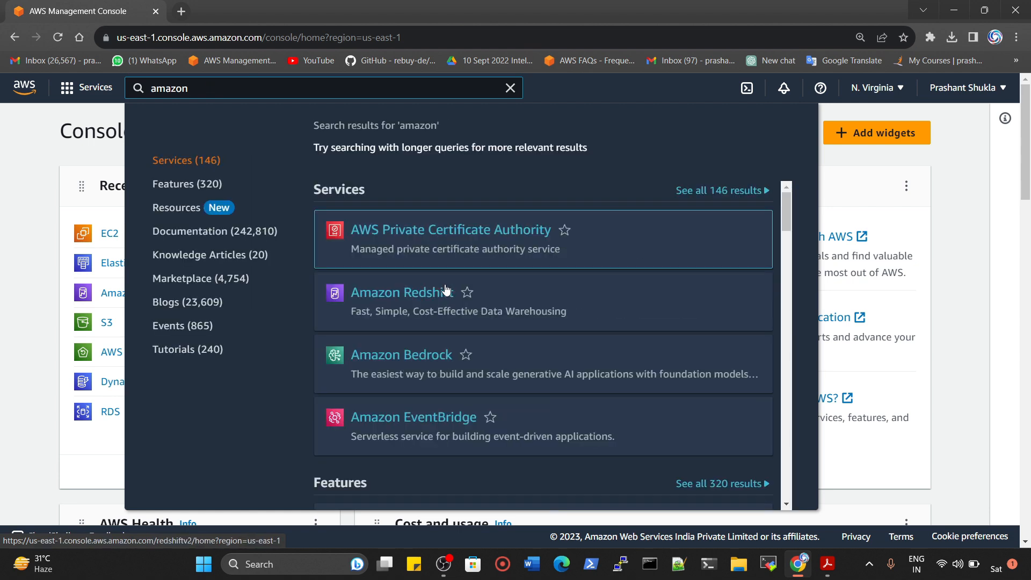
text(Ath)
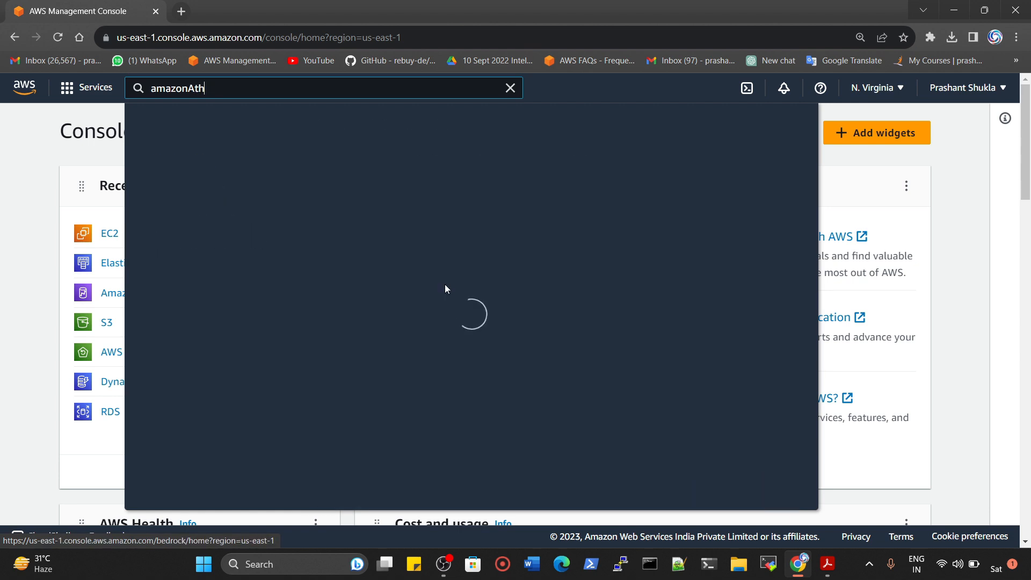
key(ctrl+a)
text(athena)
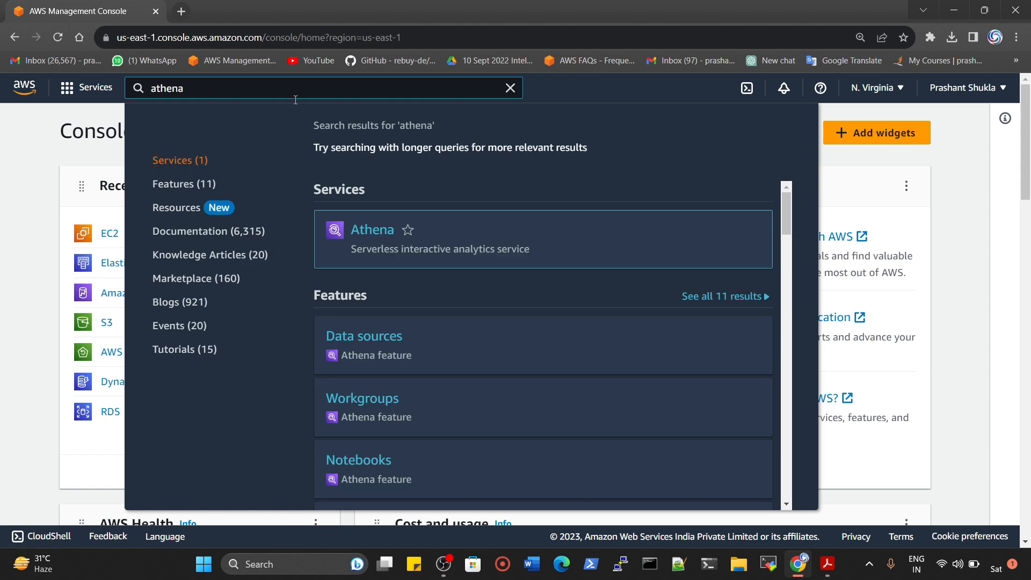
click(382, 231)
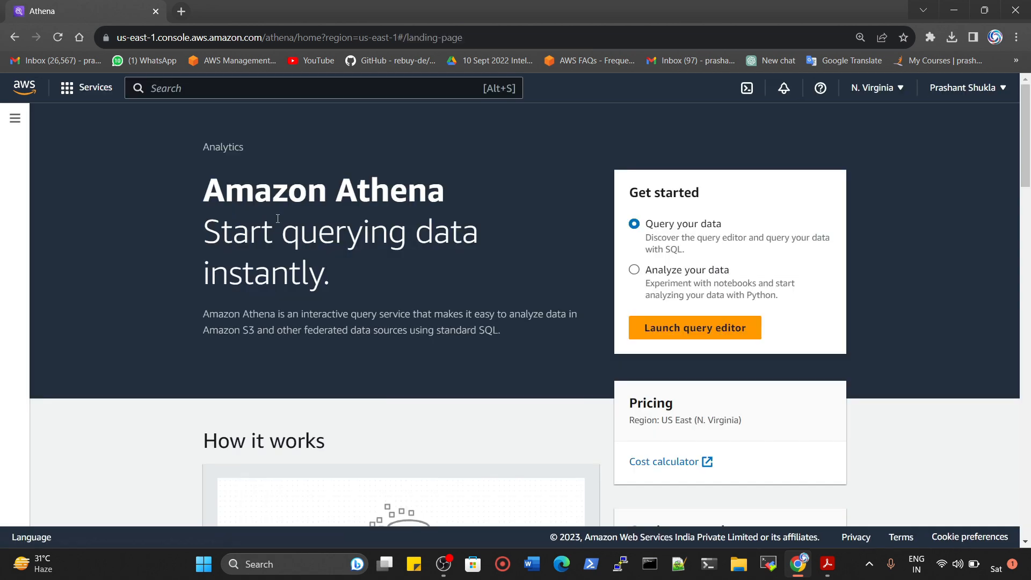
Duplicate the Athena browser tab and open the S3 service in the copy.
right_click(67, 5)
click(150, 99)
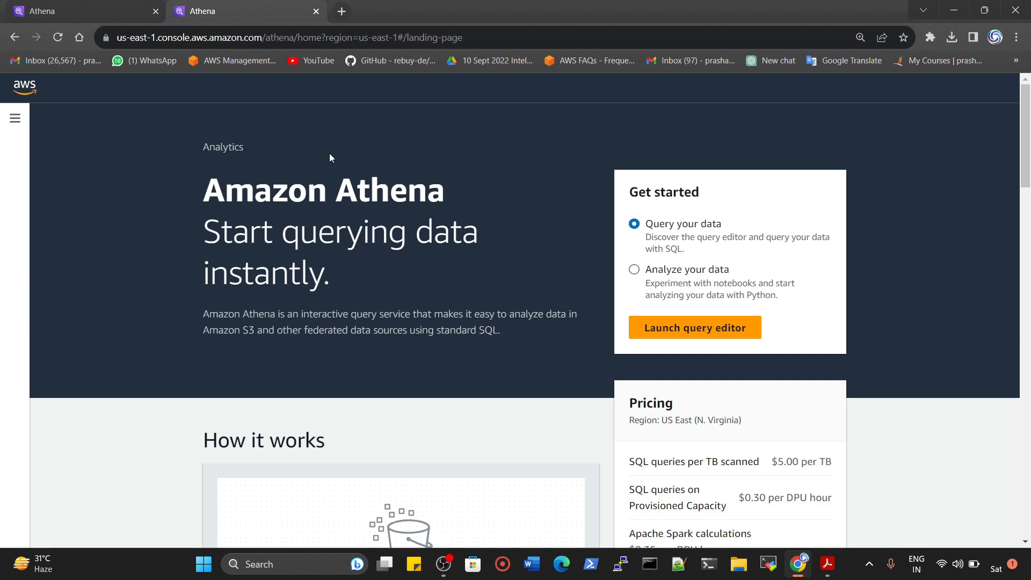
click(223, 88)
text(s3)
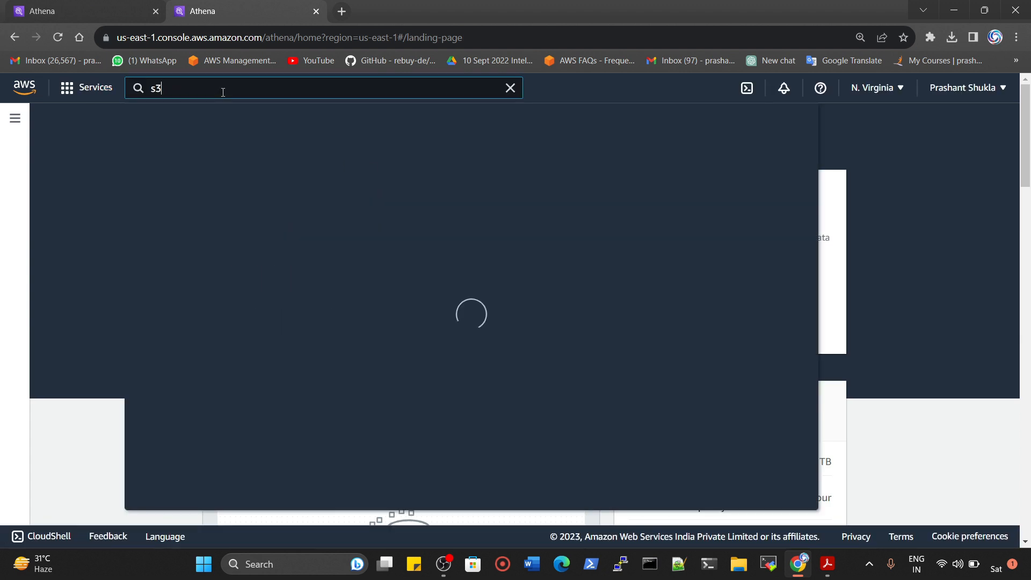
click(359, 231)
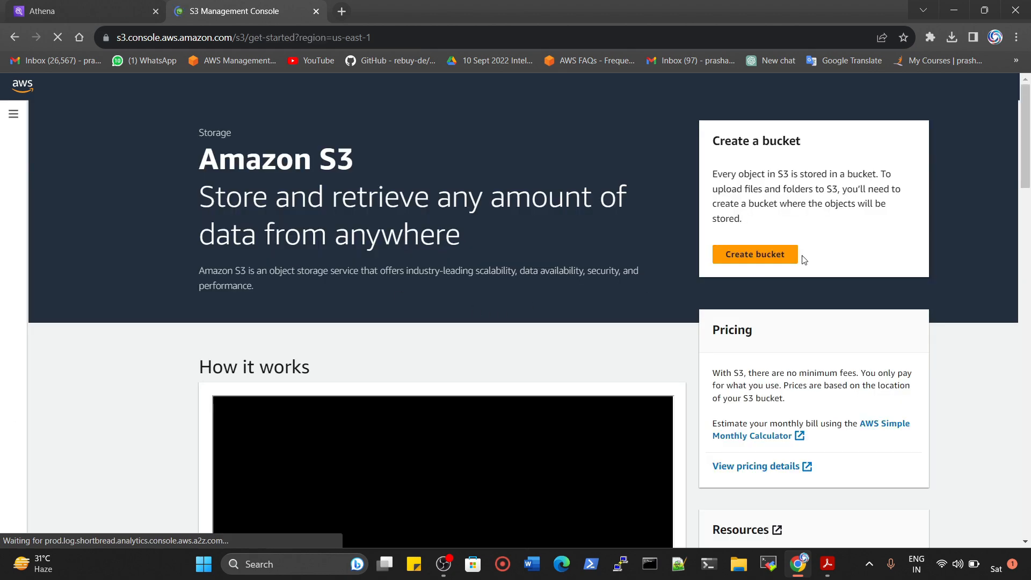
Start a new S3 bucket named my-athena-bucket-v001 in the US East (N. Virginia) us-east-1 region.
click(756, 255)
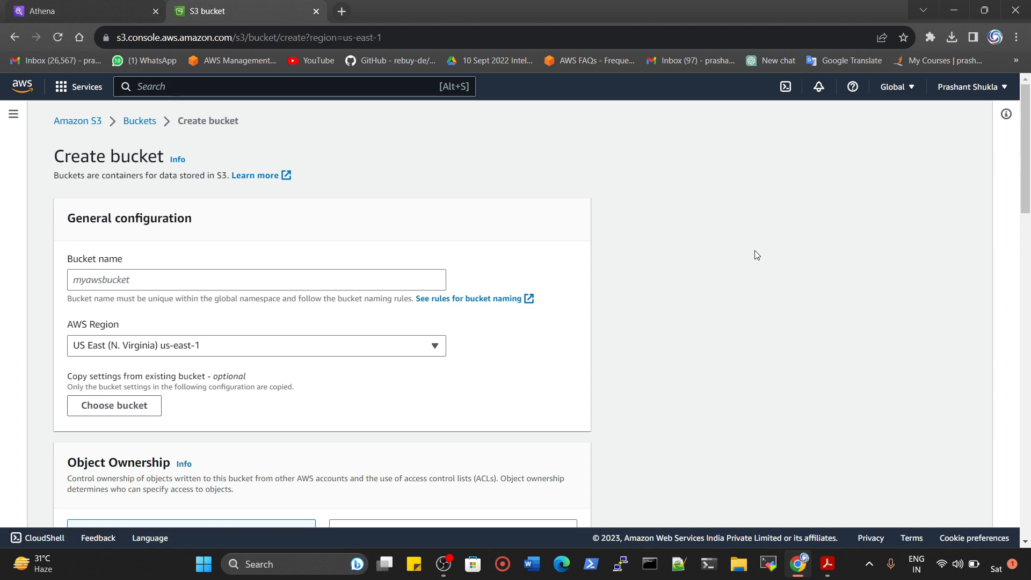
click(220, 275)
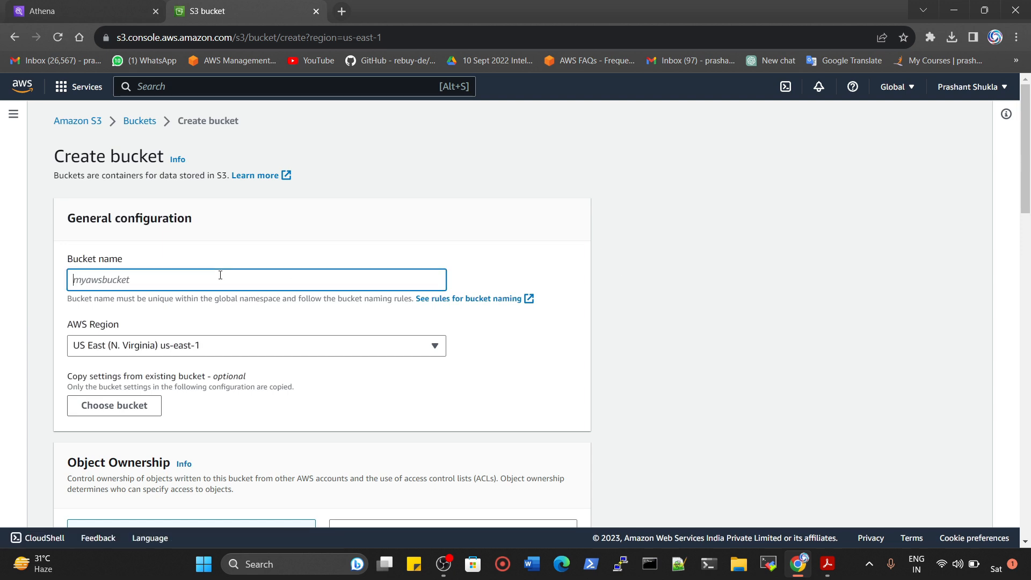
text(my-athena)
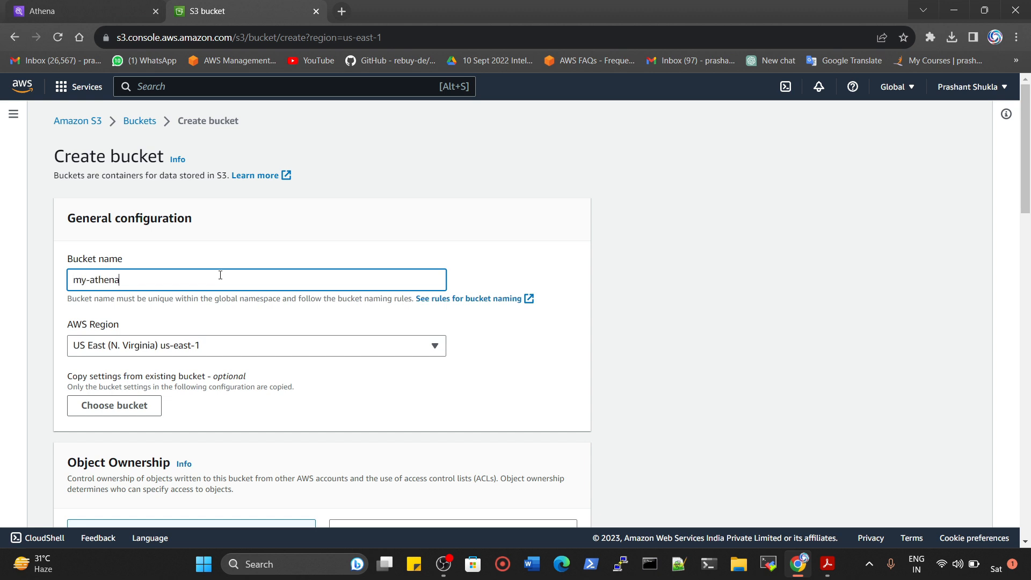
text(ucket-v001)
key(ctrl+a)
click(209, 347)
click(475, 360)
Enable ACLs in the new bucket's Object Ownership settings.
scroll(182, 360, down, 4)
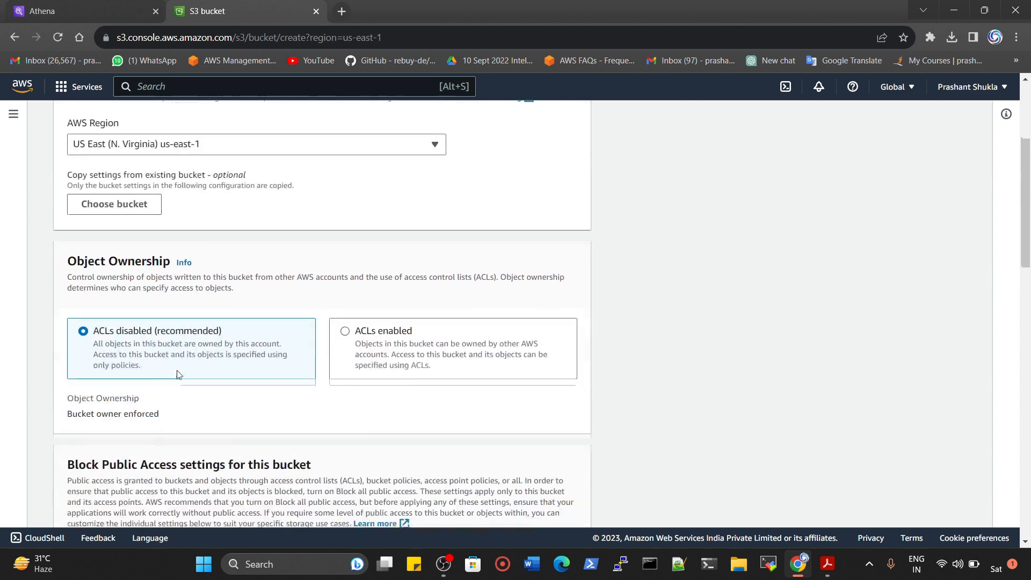
click(377, 348)
scroll(377, 343, down, 4)
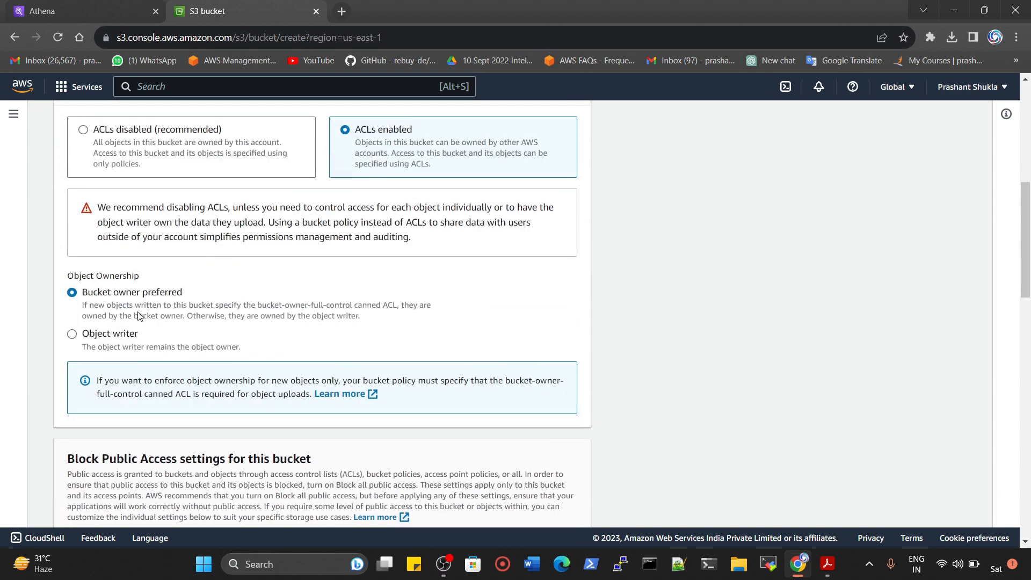
Turn off Block all public access, acknowledge that objects may become public, and create the bucket.
scroll(177, 316, down, 4)
click(95, 355)
scroll(143, 315, down, 10)
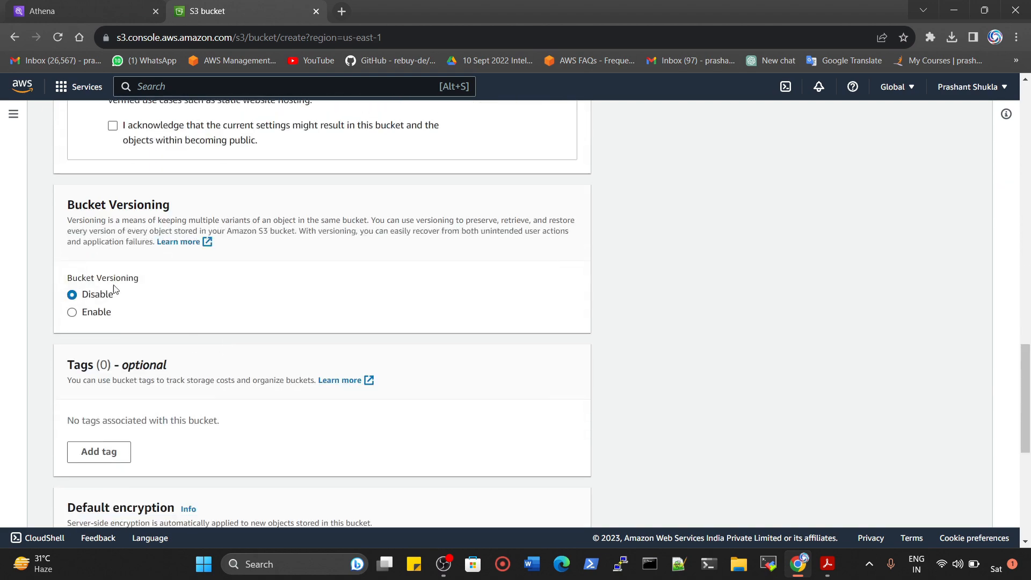
scroll(114, 261, up, 3)
click(114, 261)
scroll(202, 359, down, 9)
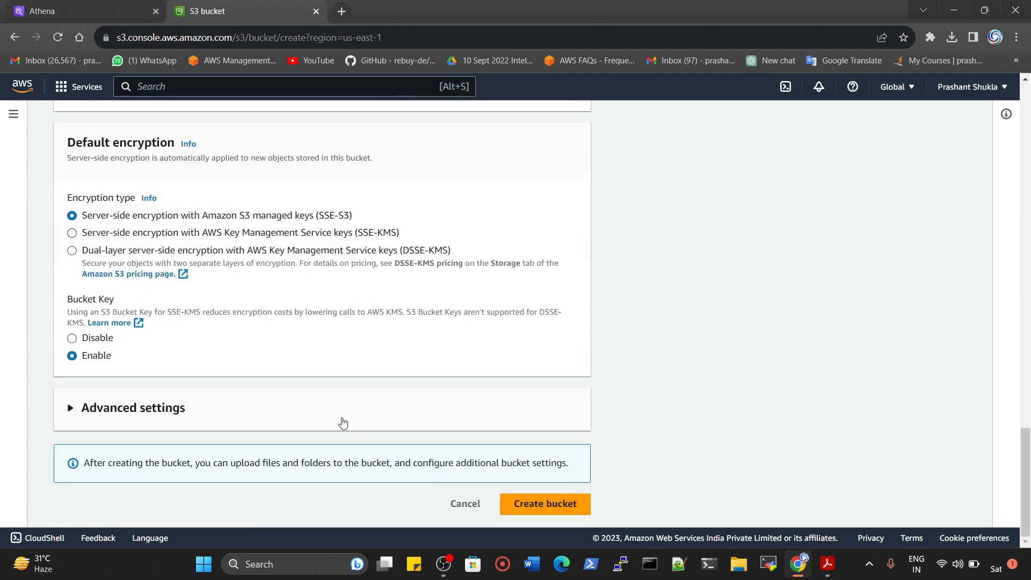
click(537, 505)
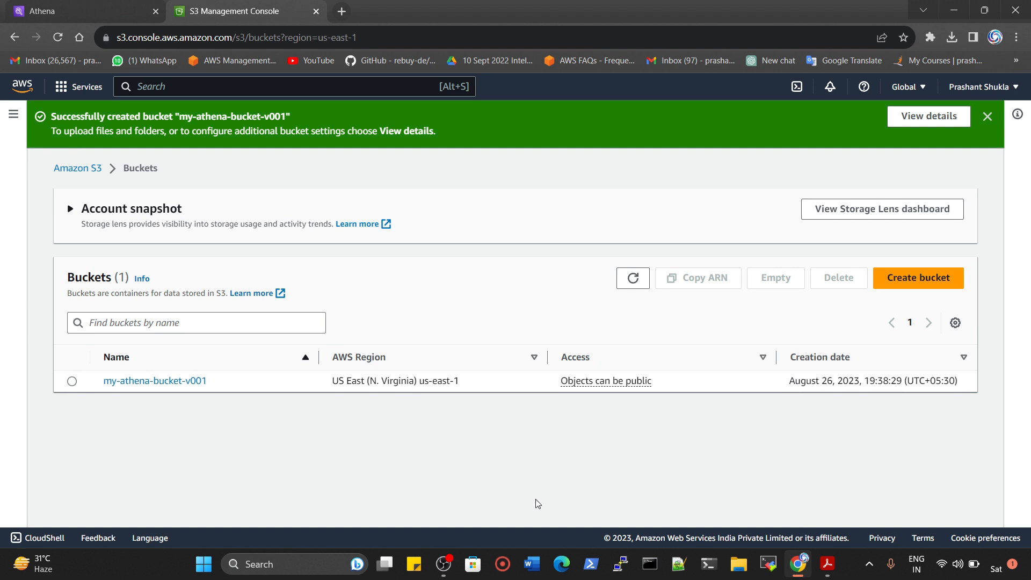
Switch back to the Athena browser tab and open its query editor.
click(53, 11)
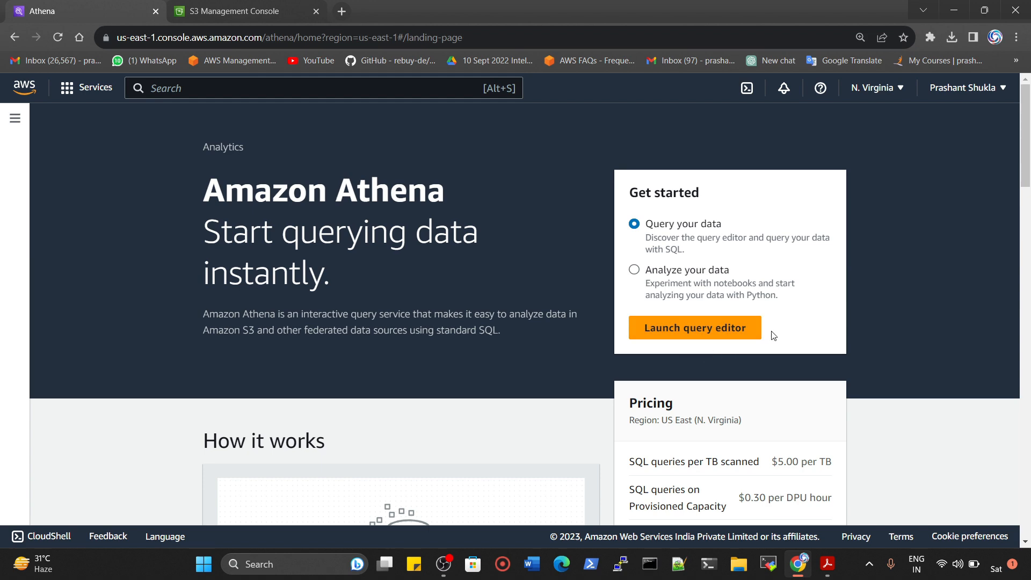
click(15, 118)
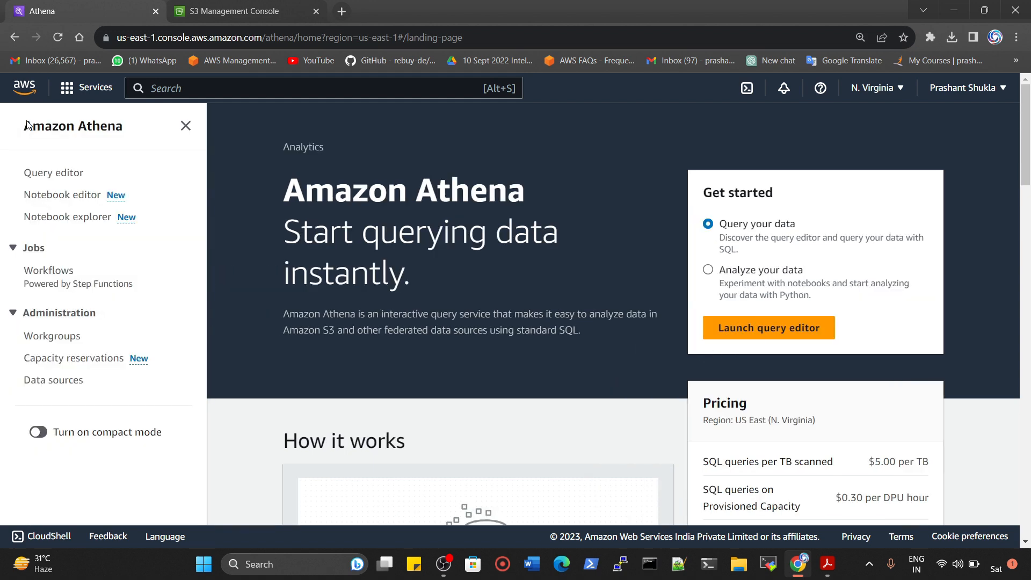
click(58, 174)
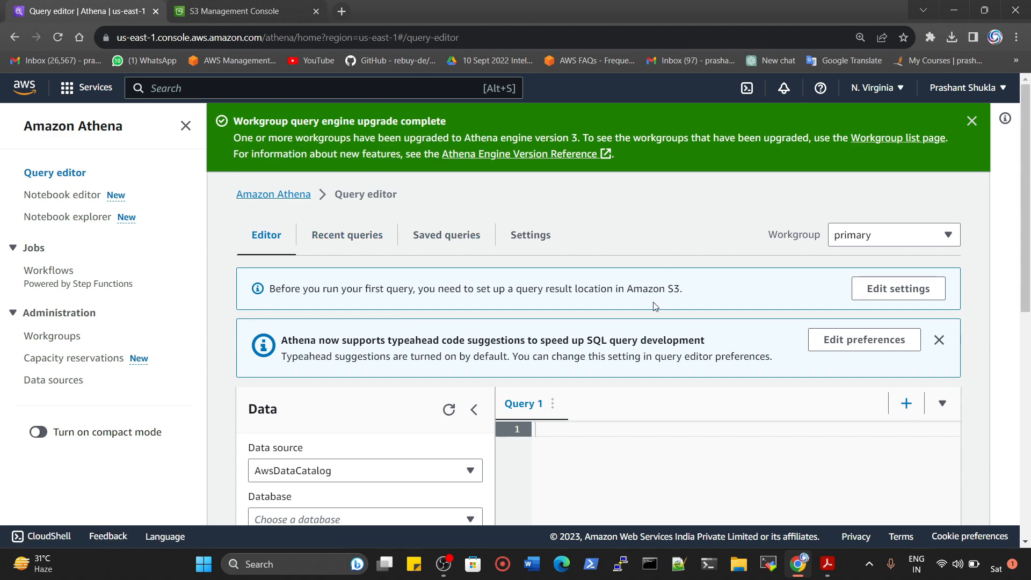
scroll(602, 368, down, 7)
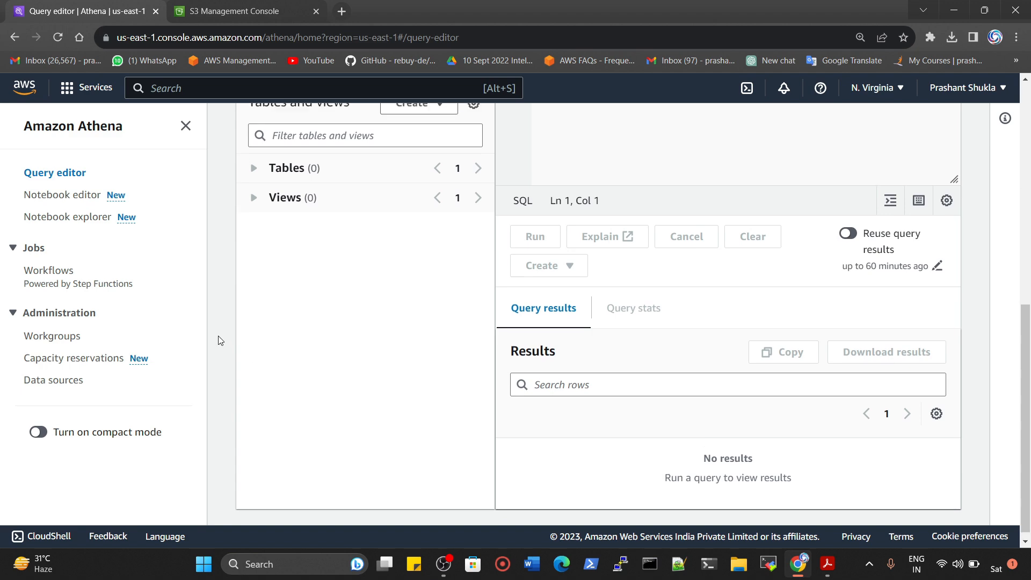
scroll(242, 338, up, 7)
scroll(343, 424, down, 3)
click(428, 370)
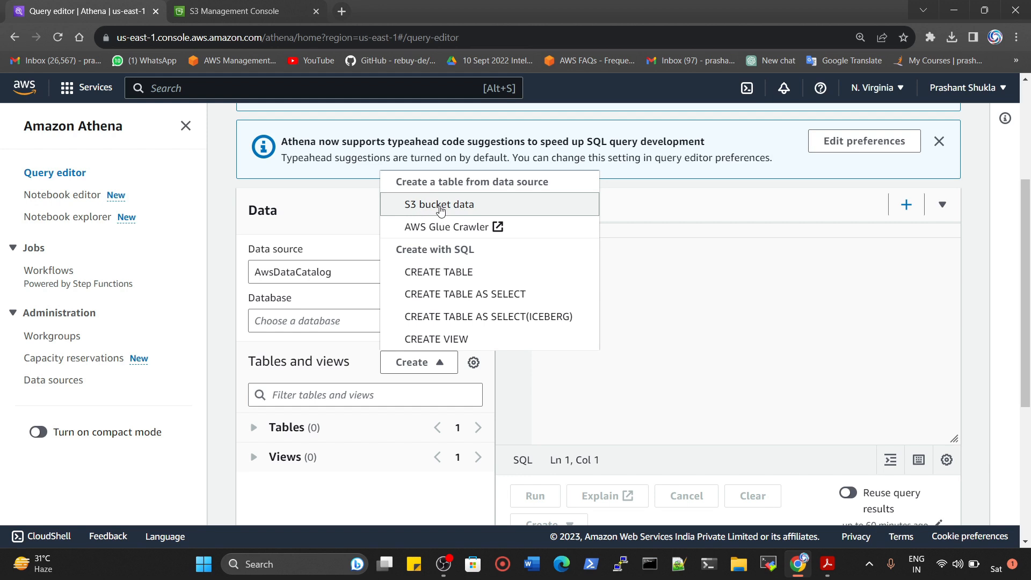
click(439, 205)
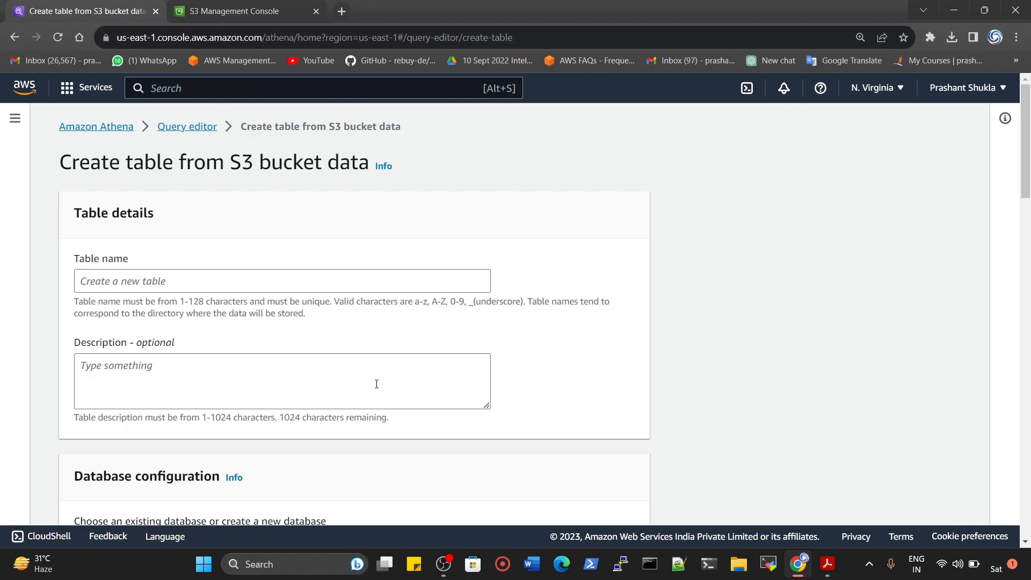
click(146, 282)
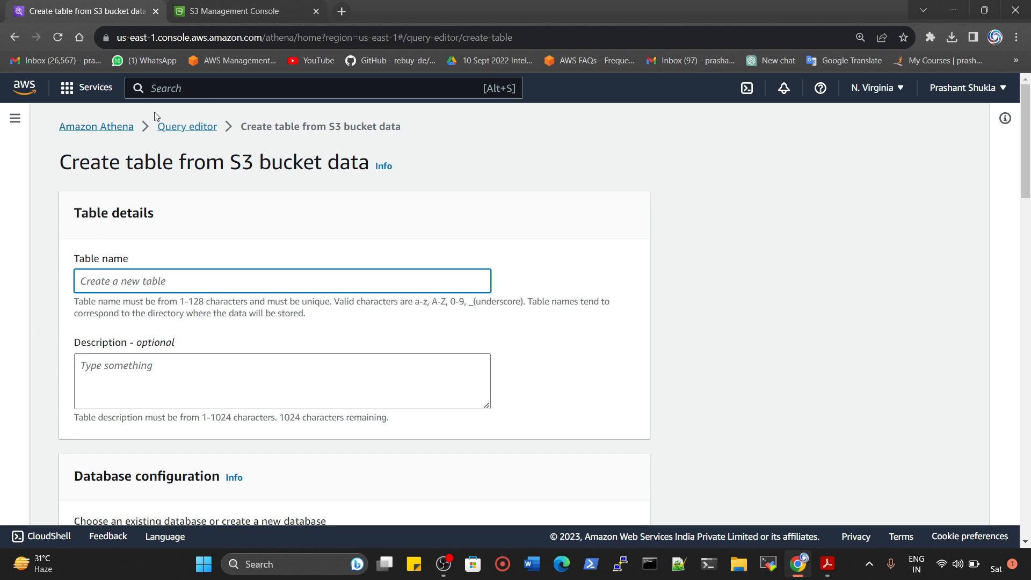
click(189, 126)
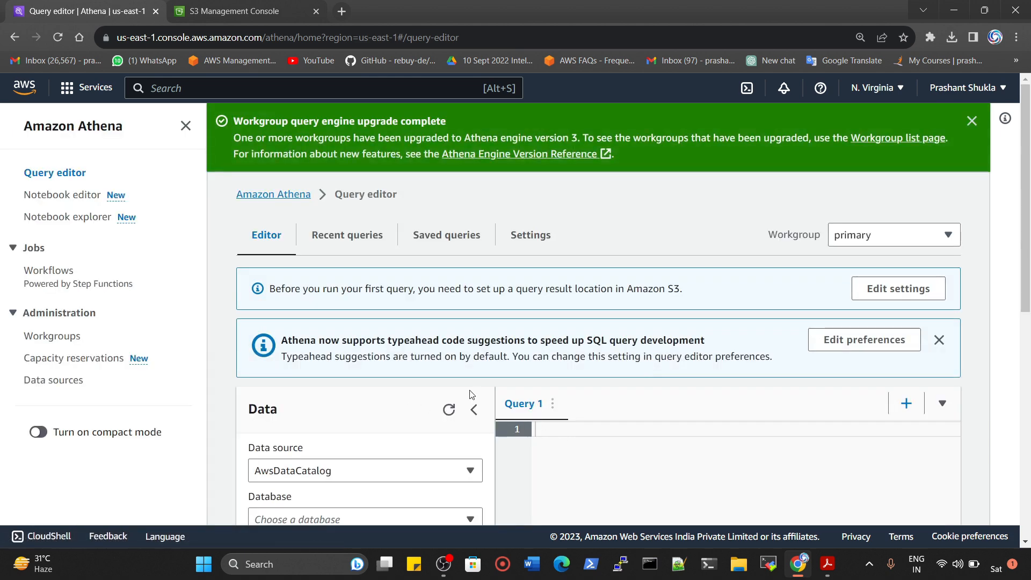
Write the statement "create database myData;" in the Query 1 editor.
scroll(555, 339, down, 3)
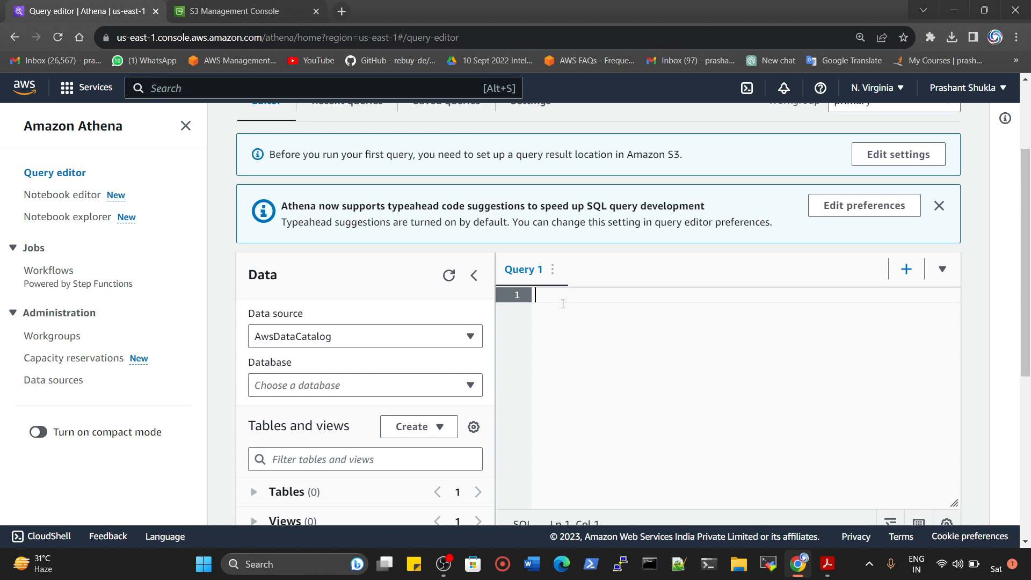
text(create )
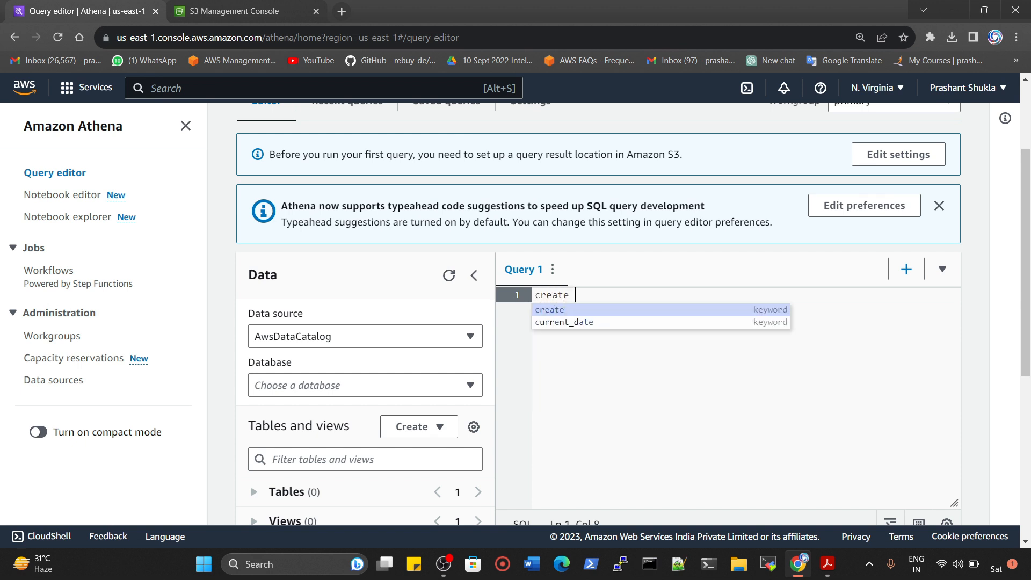
text(database )
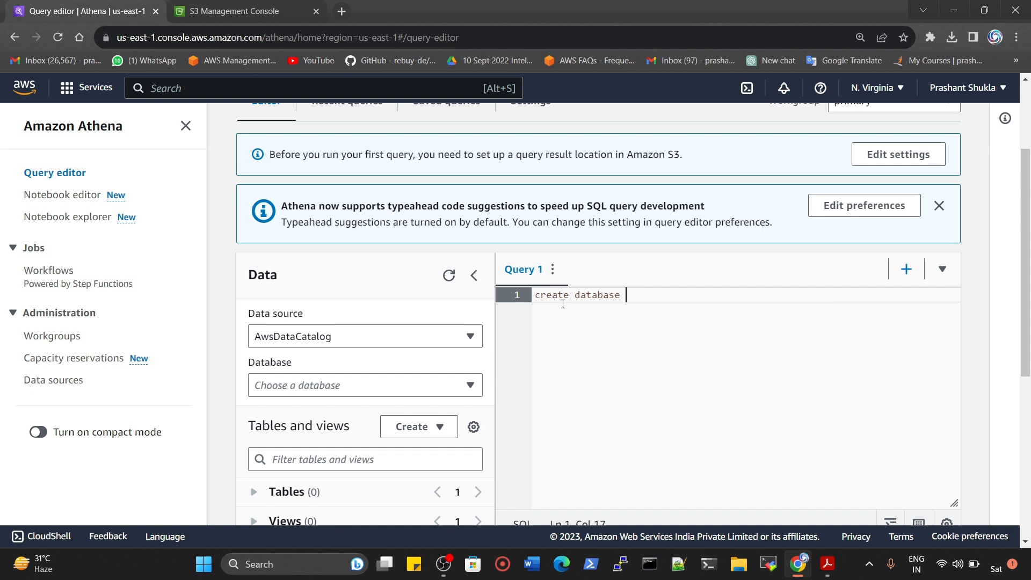
text(myData;)
scroll(626, 338, down, 3)
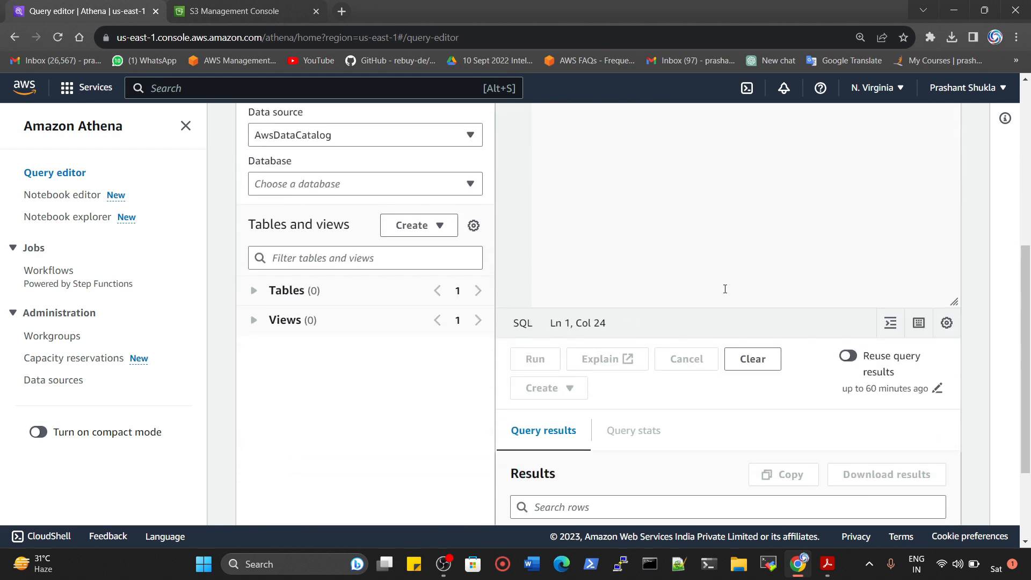
scroll(725, 288, up, 4)
key(Return)
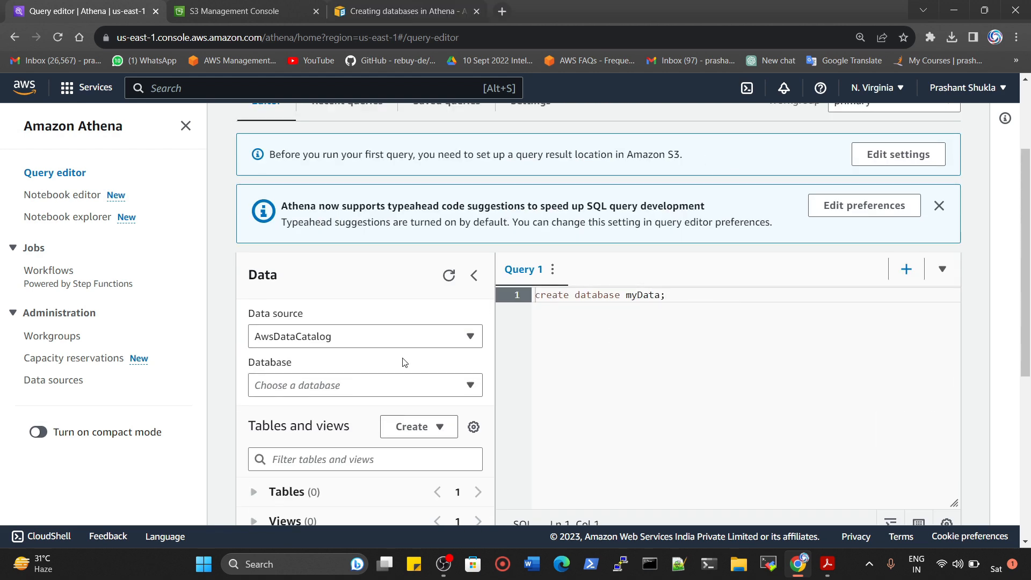
Switch to the S3 browser tab, close the upload status page and open the my-athena-bucket-v001 bucket.
click(237, 10)
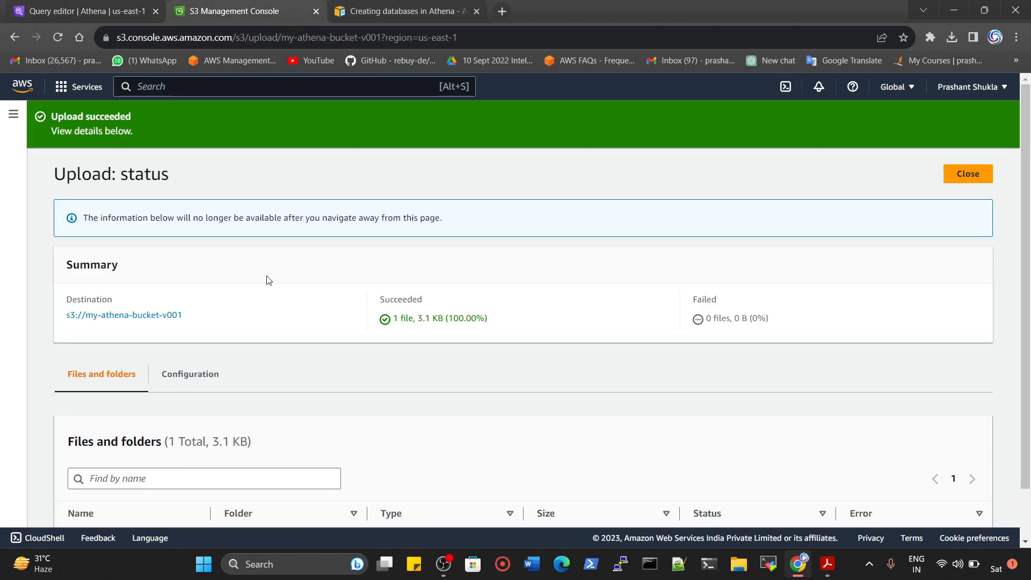
scroll(141, 395, down, 2)
scroll(241, 346, up, 2)
click(967, 173)
click(139, 121)
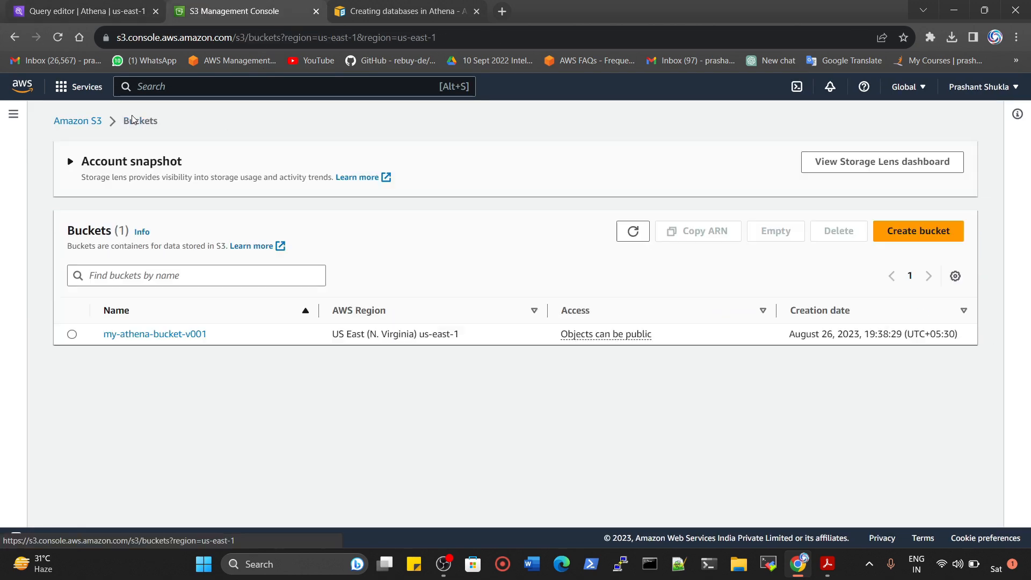
click(155, 334)
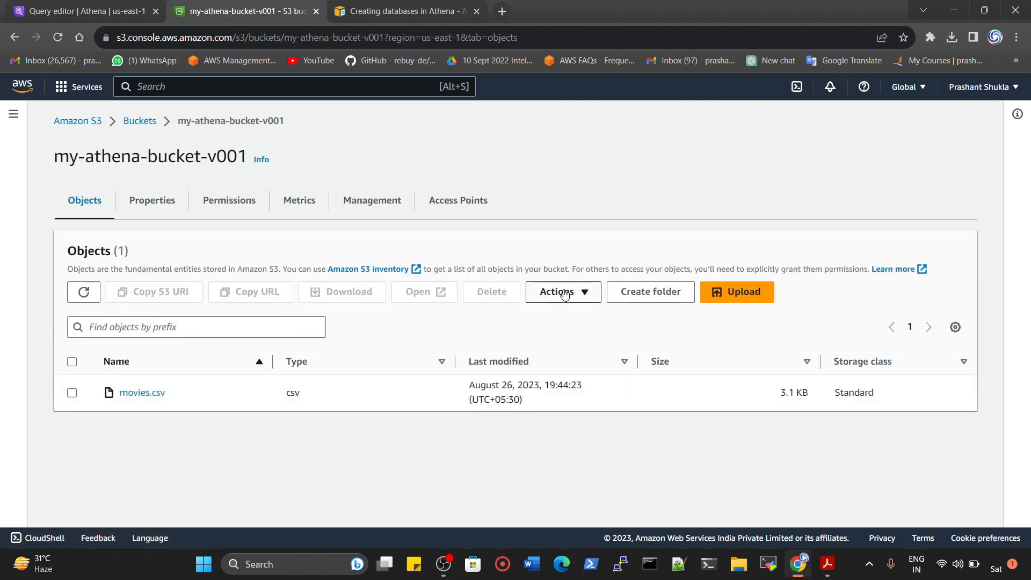
click(741, 293)
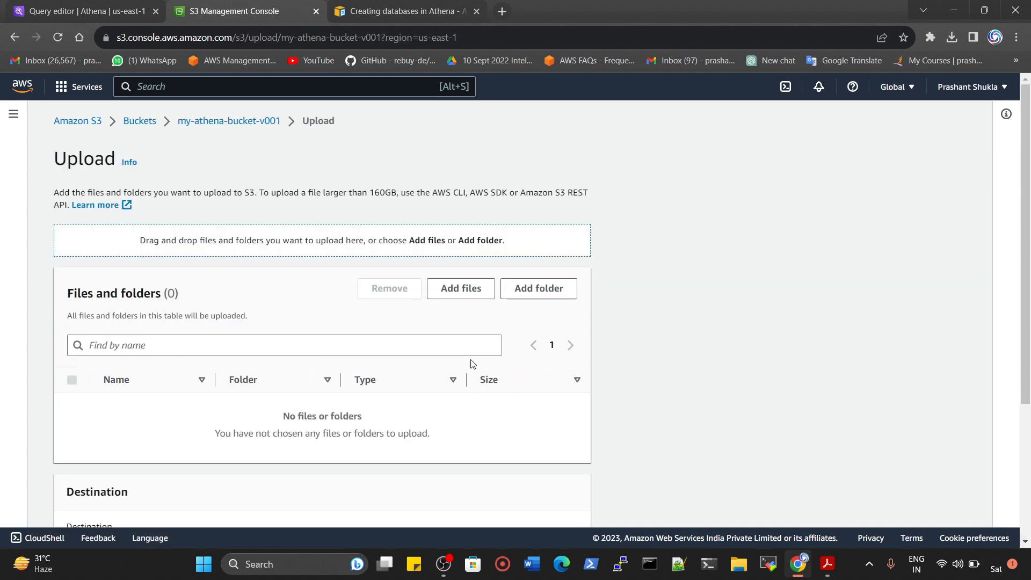
click(454, 289)
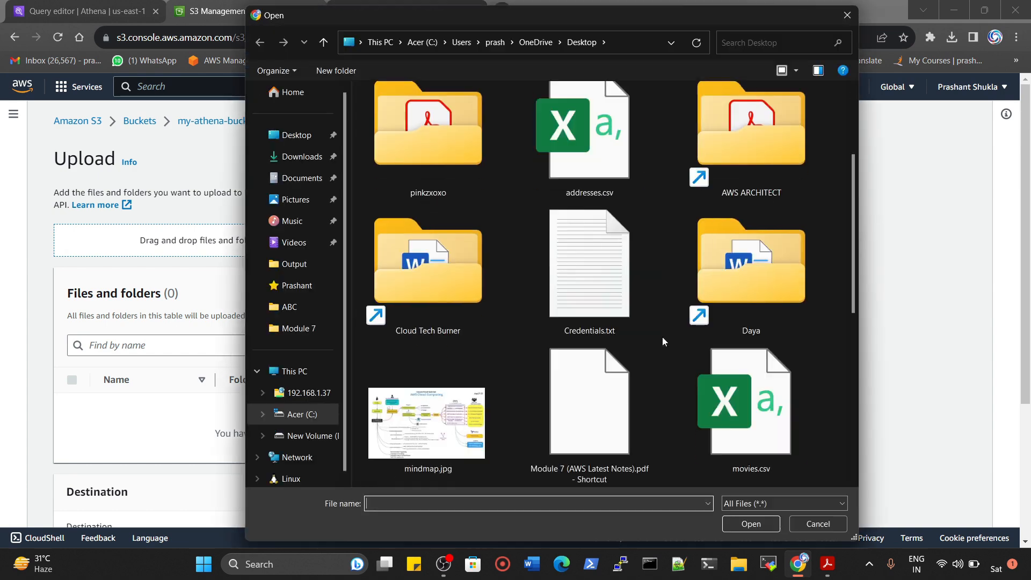
scroll(682, 341, down, 3)
scroll(707, 345, up, 2)
click(736, 338)
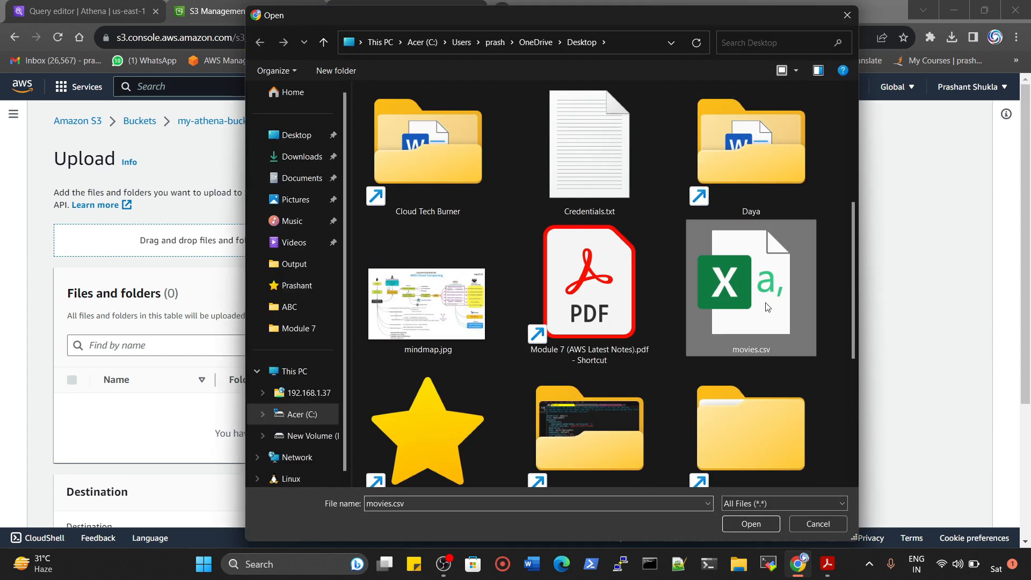
click(808, 531)
scroll(494, 346, down, 3)
scroll(494, 345, up, 3)
scroll(562, 458, down, 3)
click(494, 502)
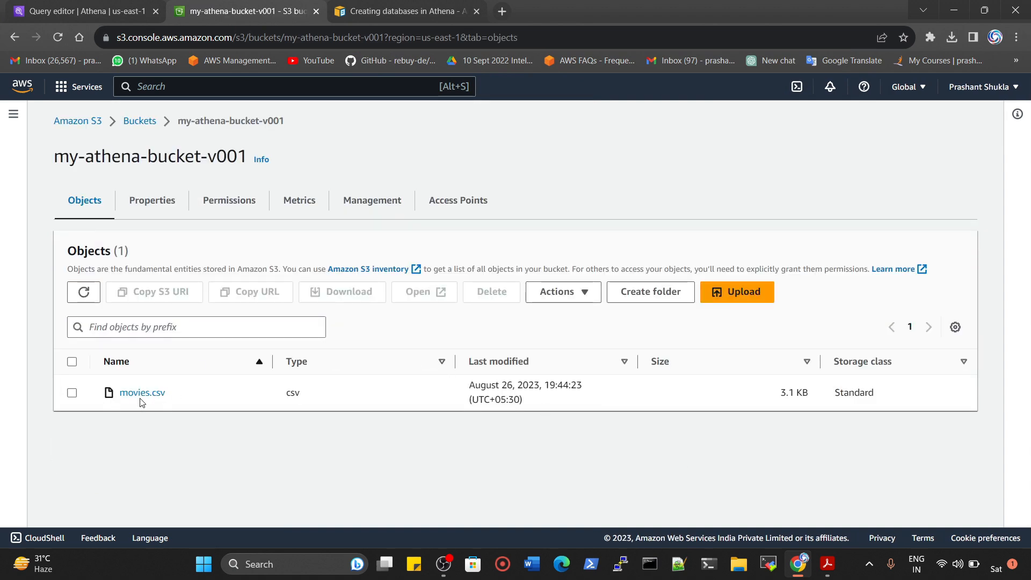
Open the movies.csv object in my-athena-bucket-v001 and copy its S3 URI.
click(153, 129)
click(144, 333)
click(148, 394)
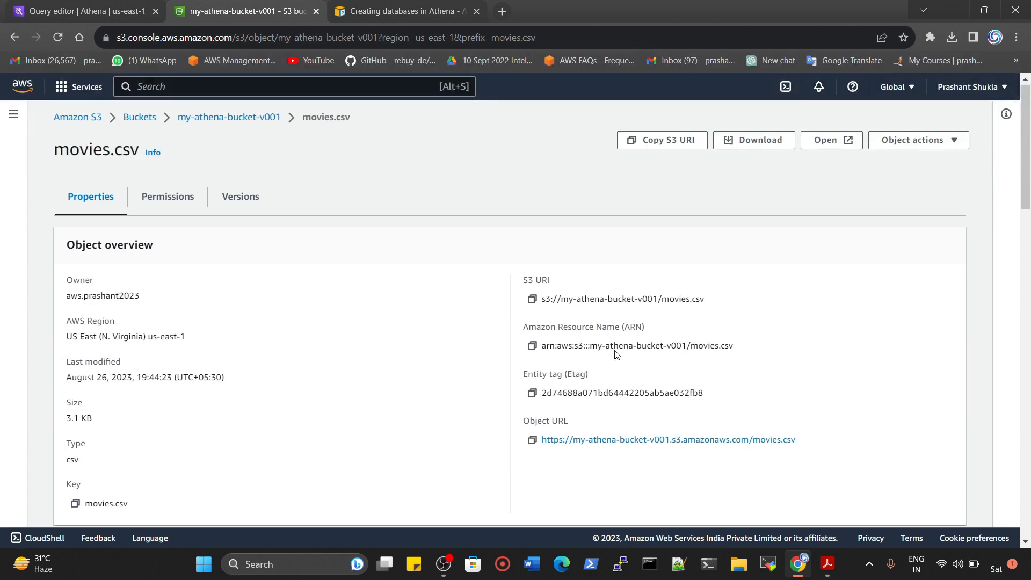
scroll(617, 349, down, 1)
drag(720, 237, 536, 236)
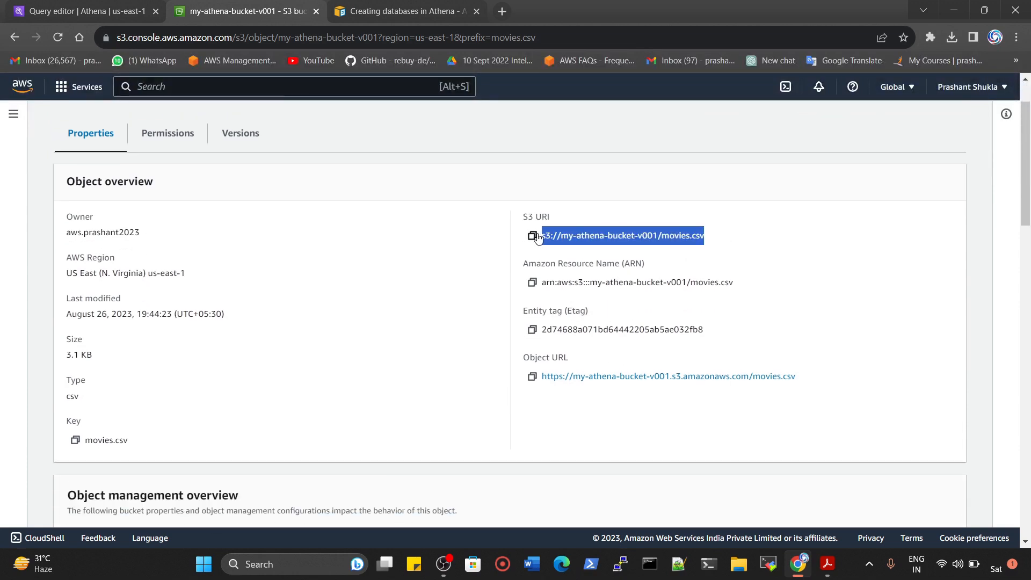
click(530, 236)
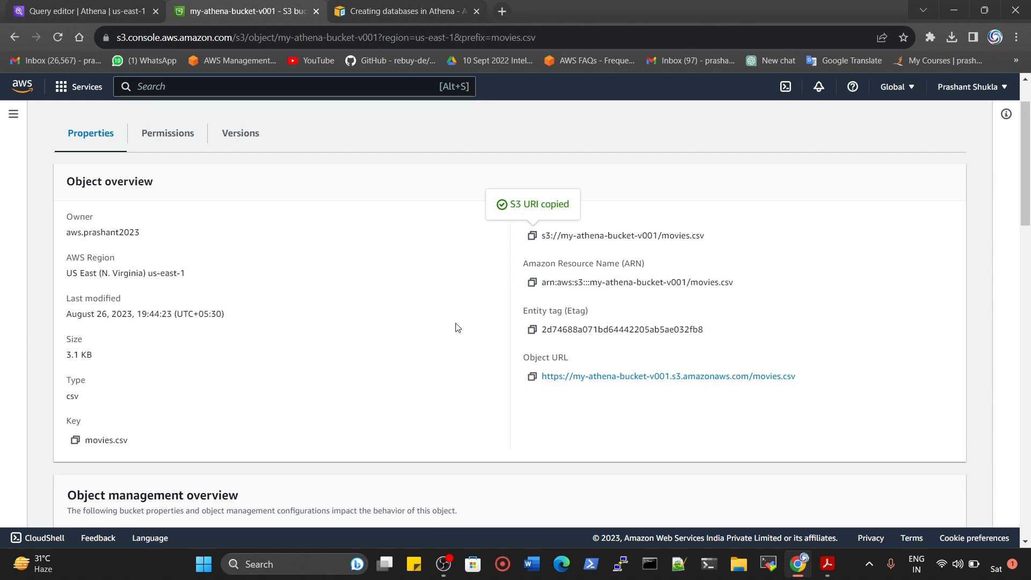
Go back to the bucket list and reopen the movies.csv object details in my-athena-bucket-v001.
scroll(515, 278, down, 5)
scroll(292, 359, up, 6)
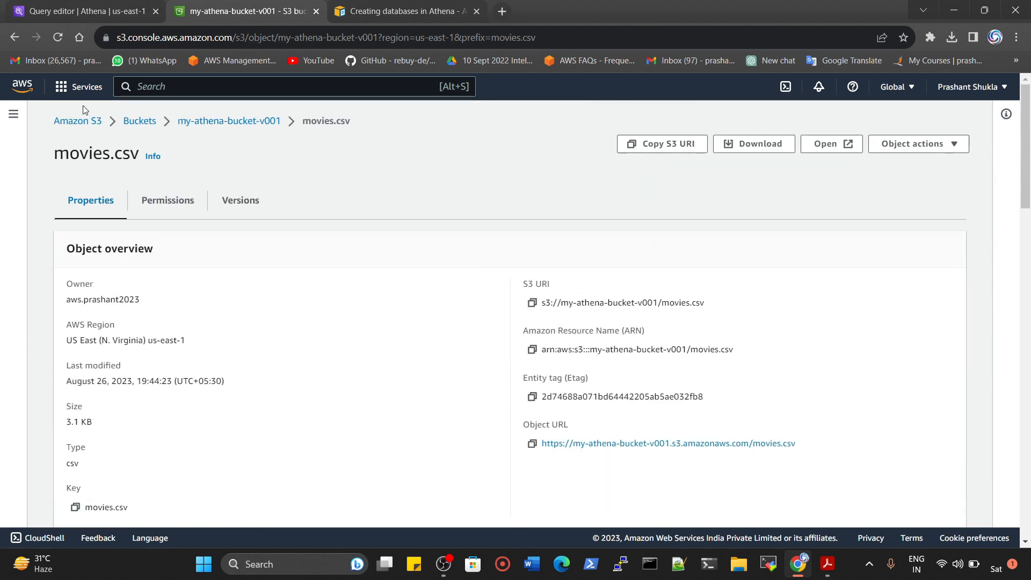
click(77, 120)
click(47, 164)
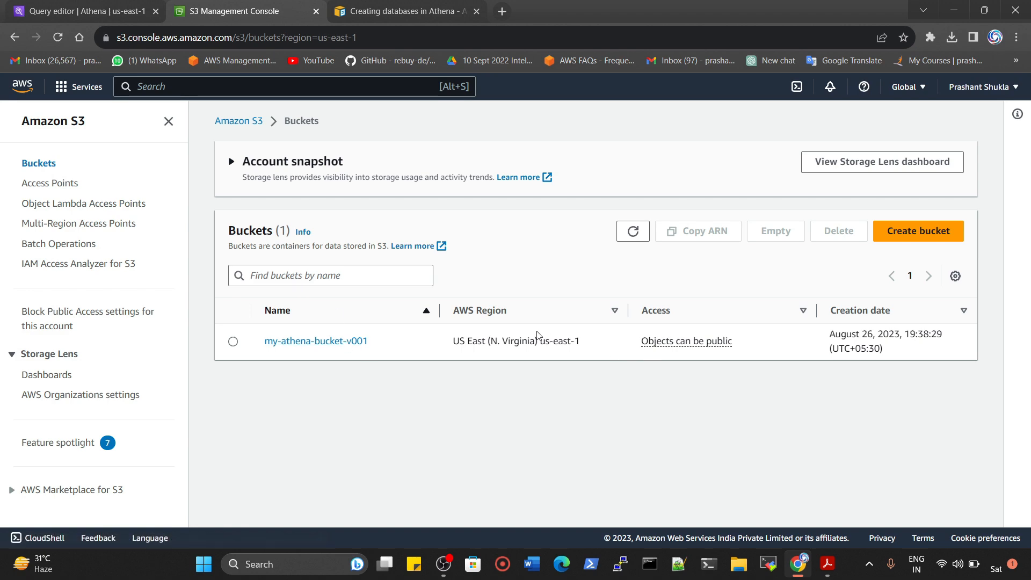
click(296, 339)
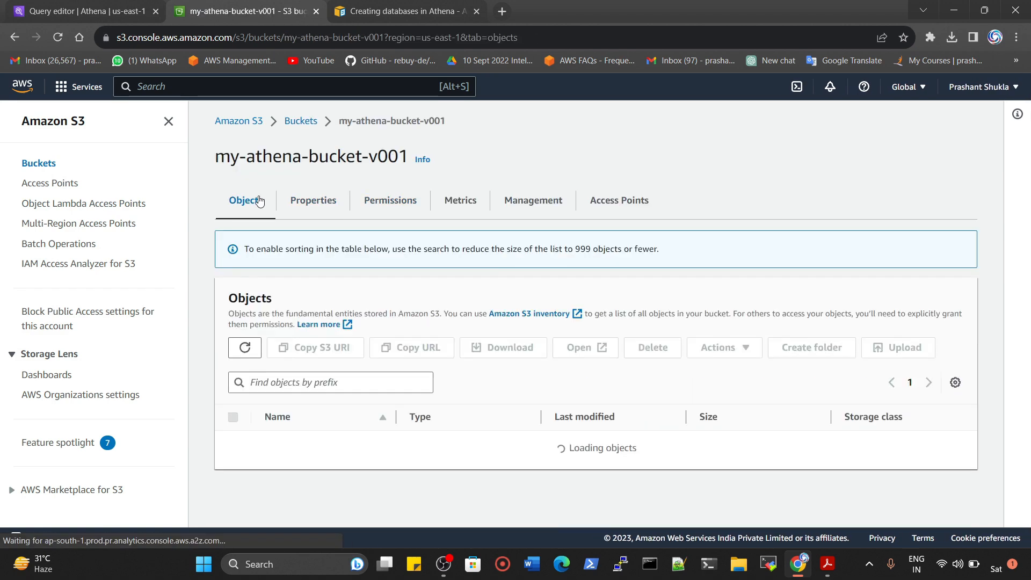
click(307, 401)
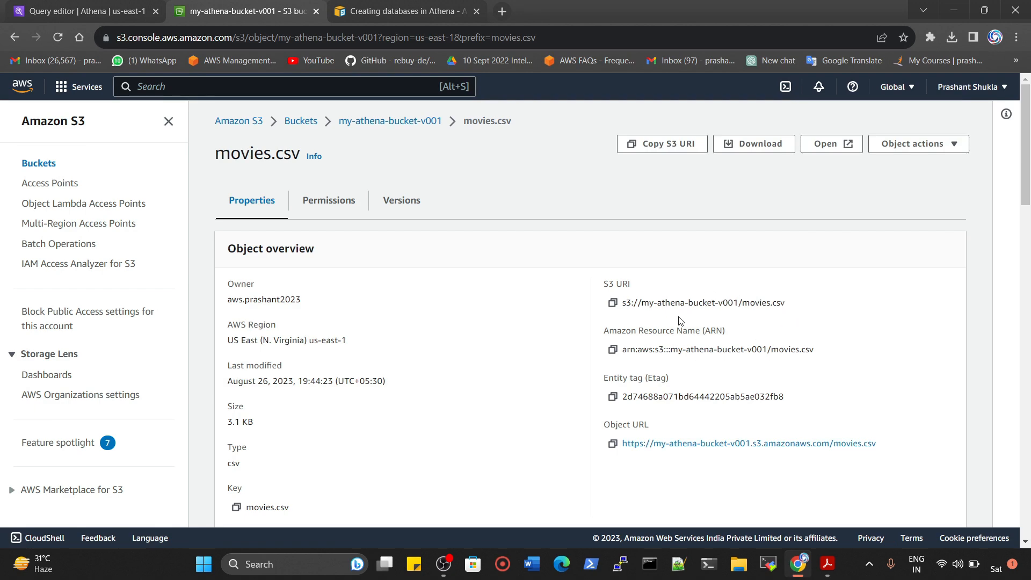
Switch to the Athena query editor and save s3://my-athena-bucket-v001/movies.csv as the query result location.
click(81, 10)
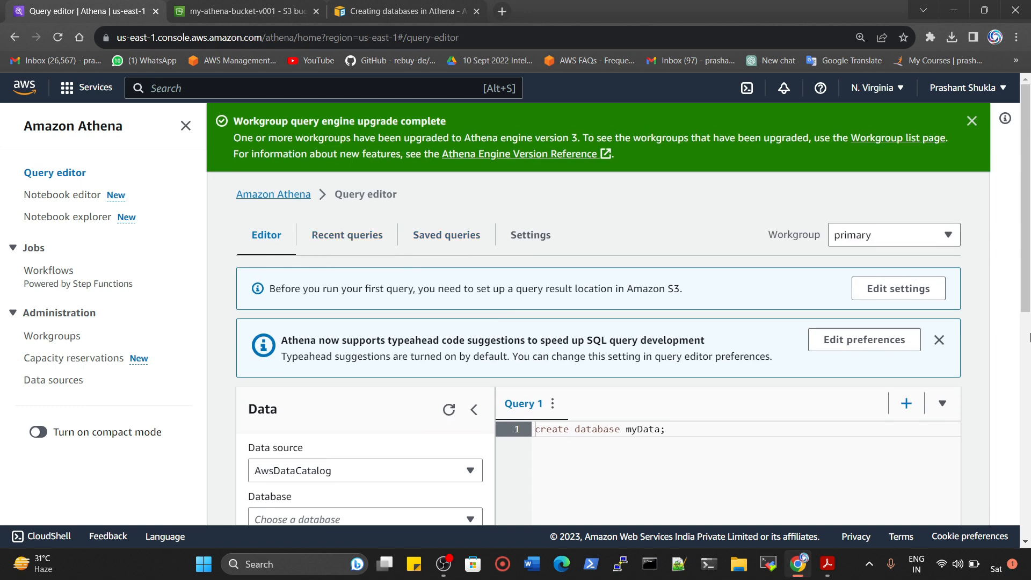
click(929, 291)
click(188, 278)
key(ctrl+v)
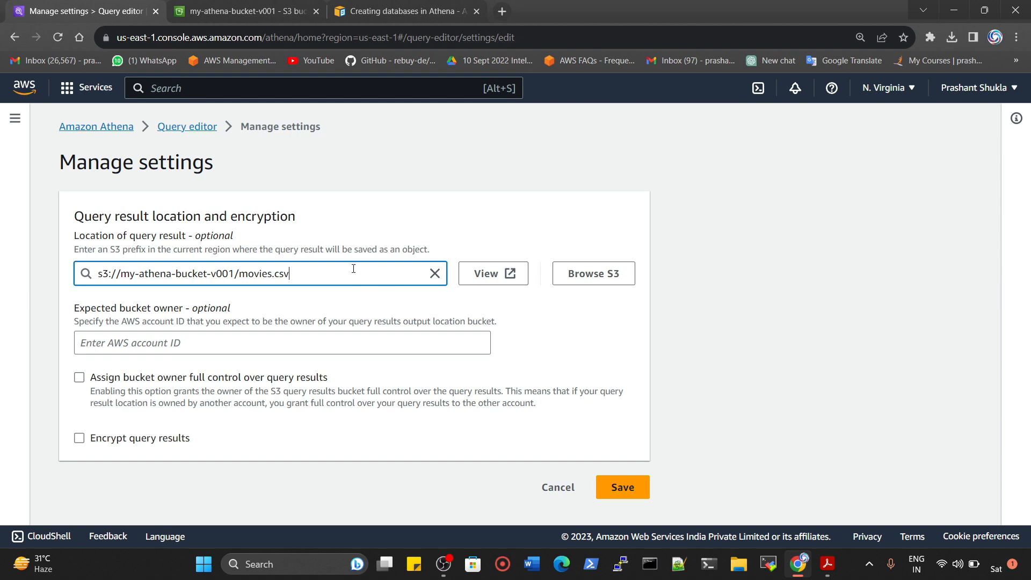
scroll(463, 341, down, 3)
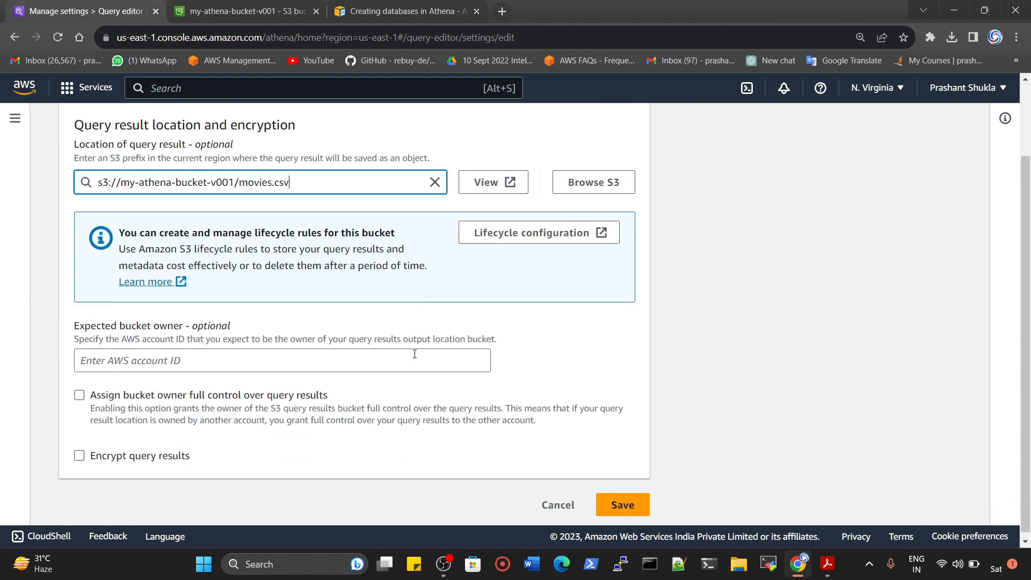
click(614, 502)
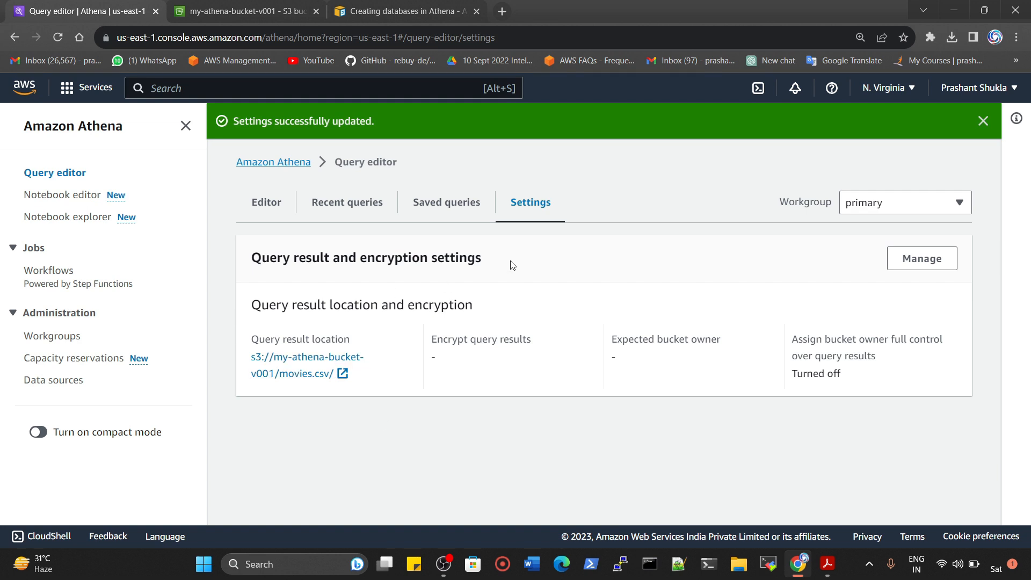
Return to the Athena editor, check the database choices and dismiss the typeahead suggestions notice.
click(268, 203)
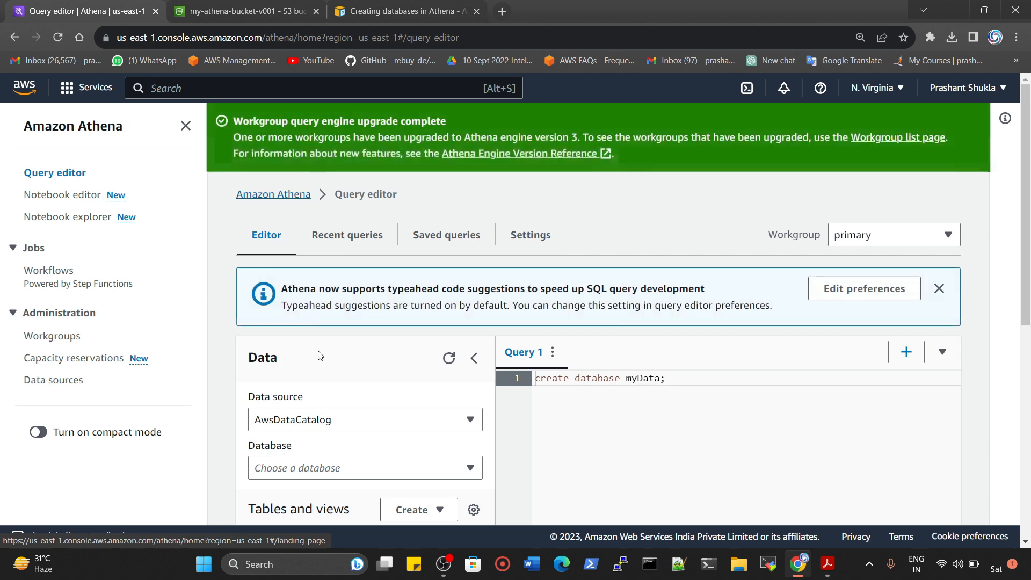
scroll(545, 388, down, 3)
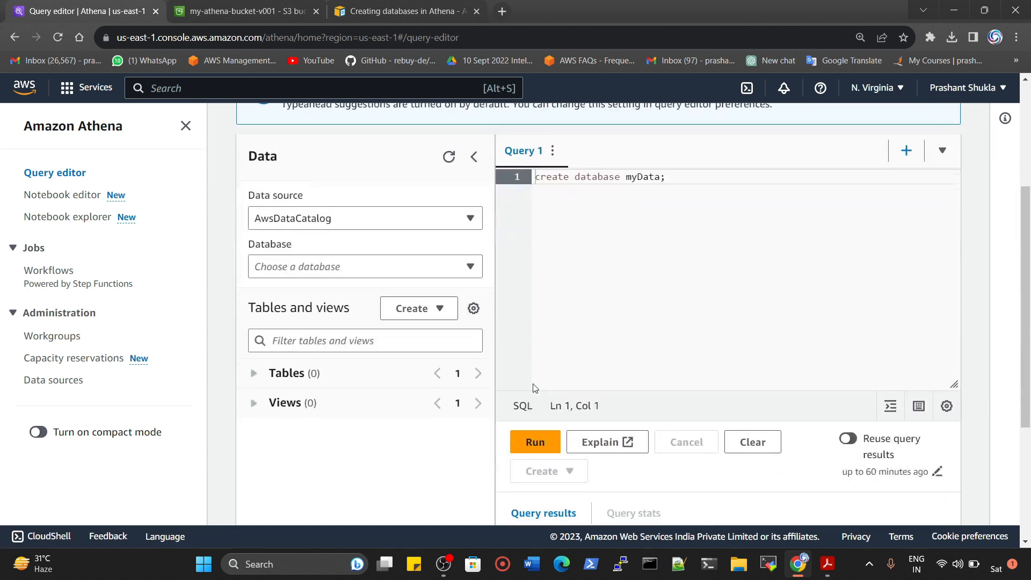
click(403, 275)
click(402, 263)
scroll(464, 246, up, 3)
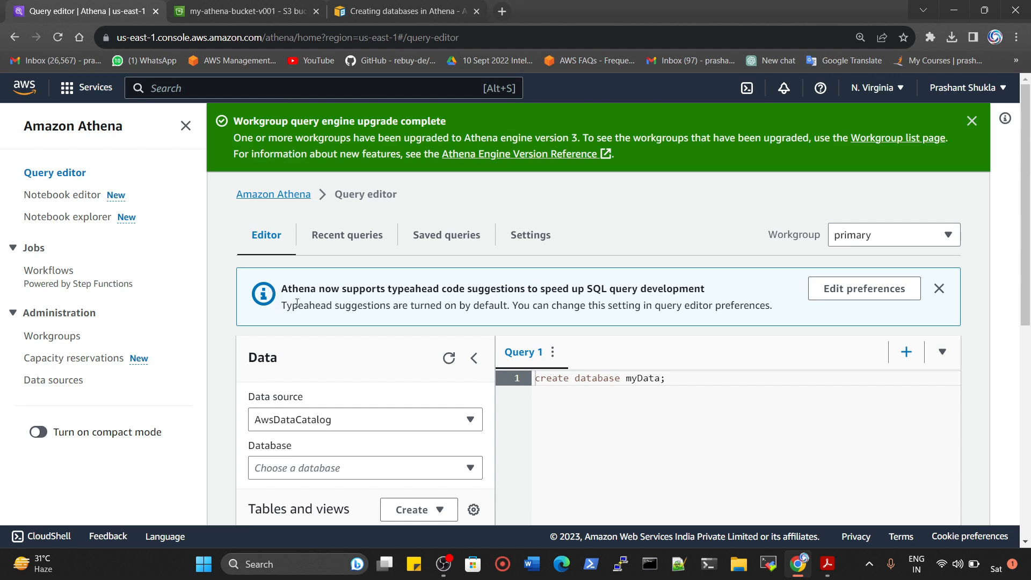
click(939, 290)
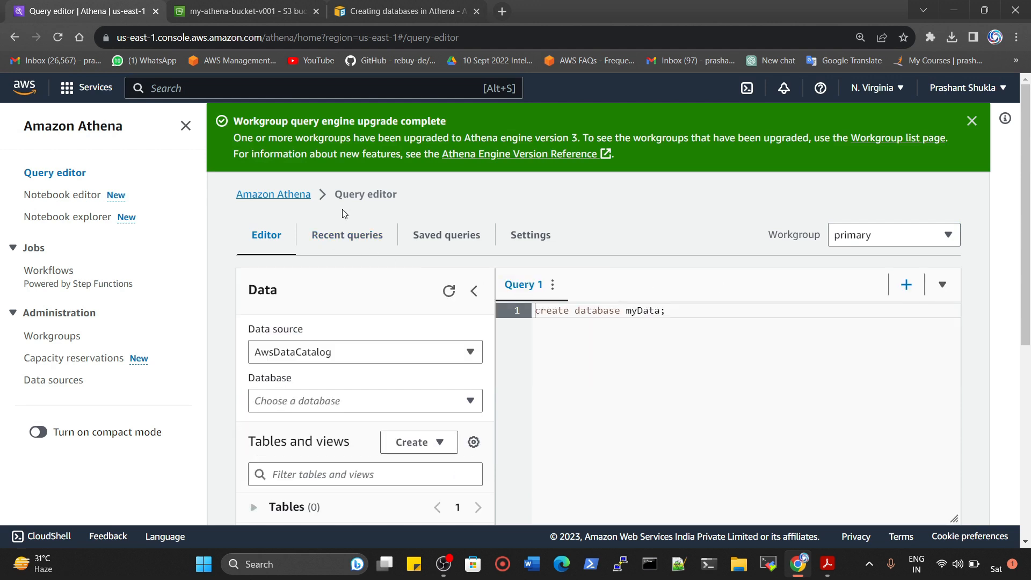
Run the CREATE DATABASE myData statement in Query 1.
key(ctrl+Return)
scroll(707, 312, up, 3)
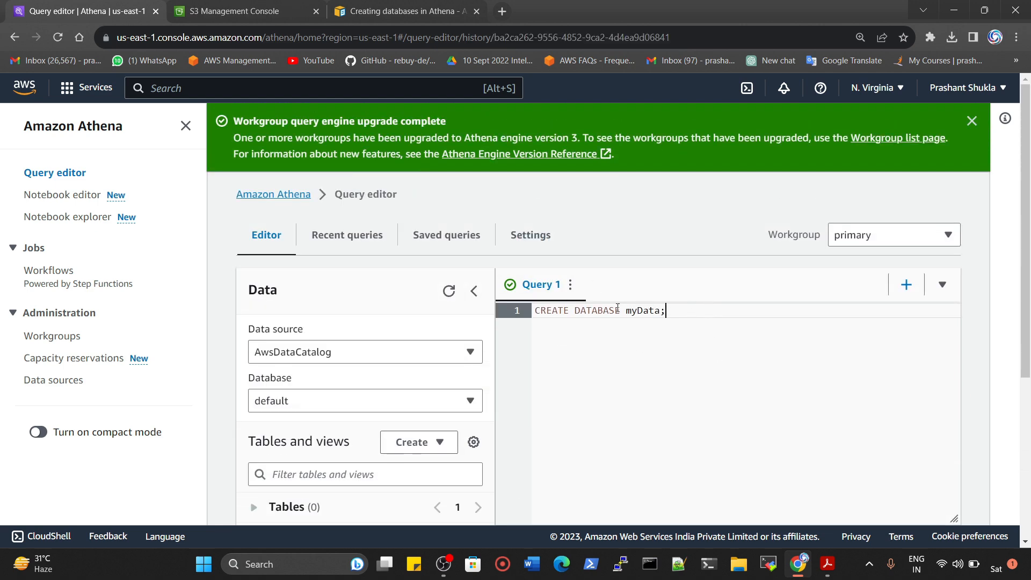
drag(619, 311, 503, 310)
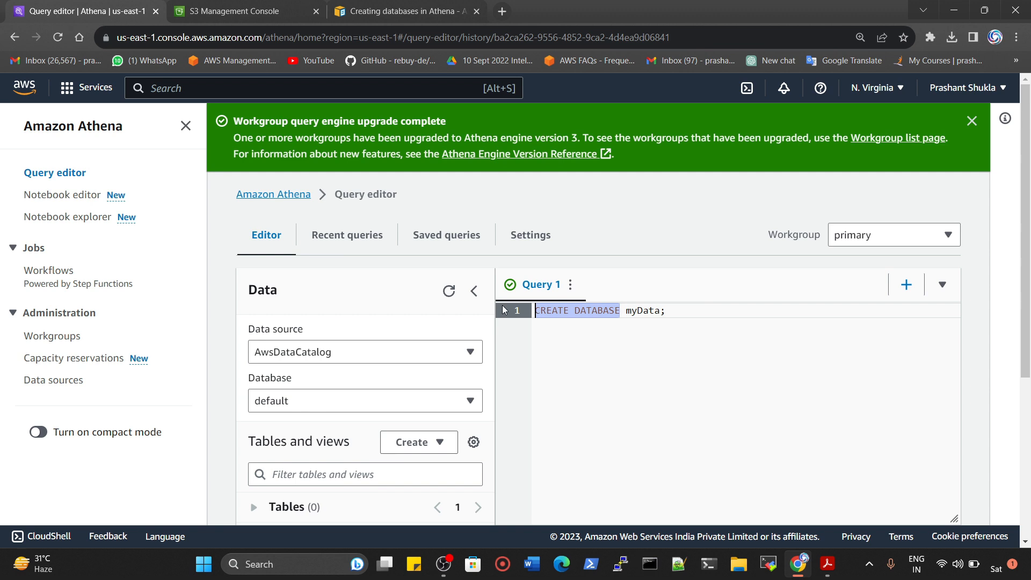
click(657, 311)
scroll(724, 324, down, 3)
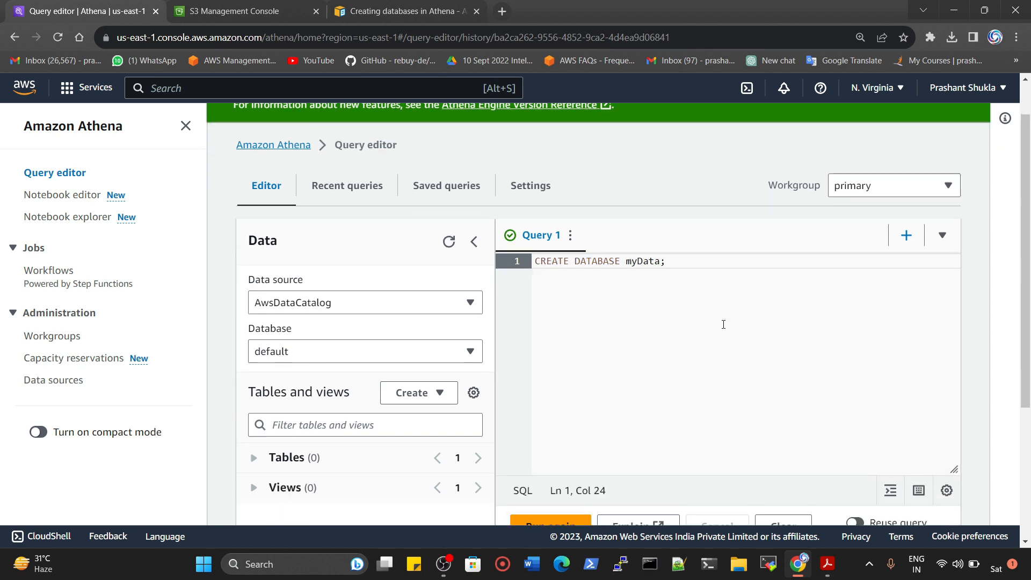
Run the same CREATE DATABASE statement again and read its query results.
key(ctrl+Return)
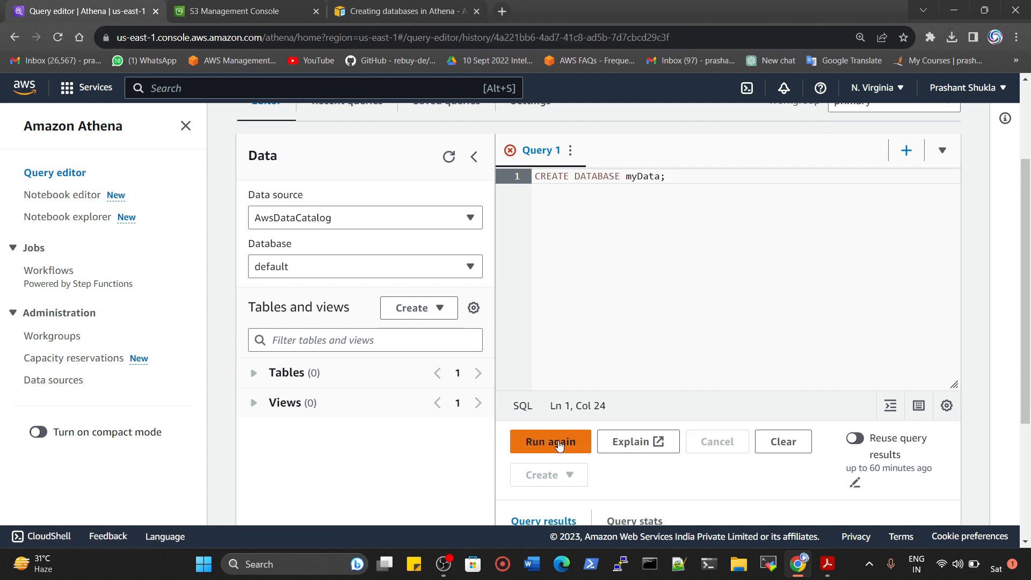
scroll(553, 451, down, 4)
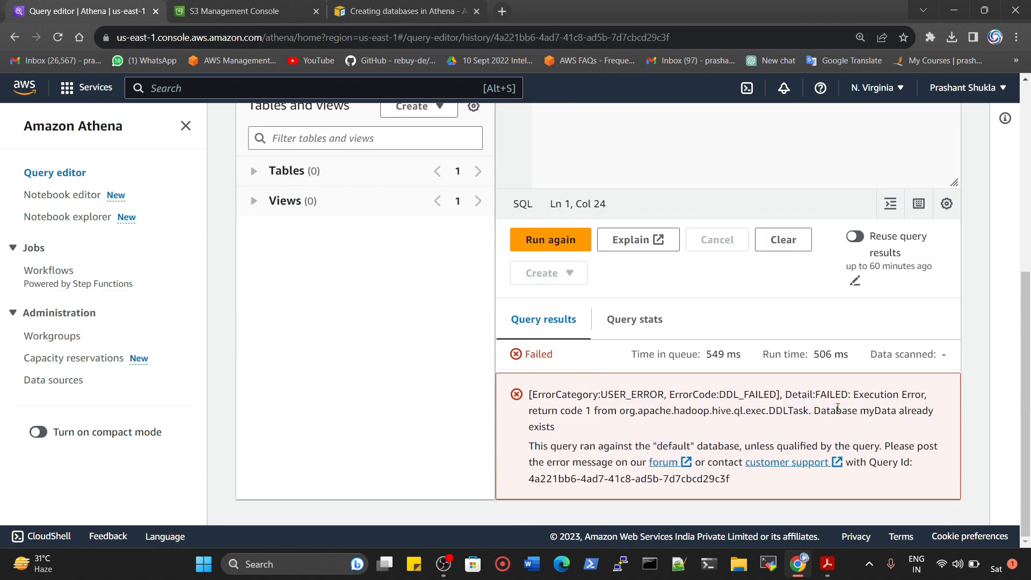
scroll(640, 408, up, 4)
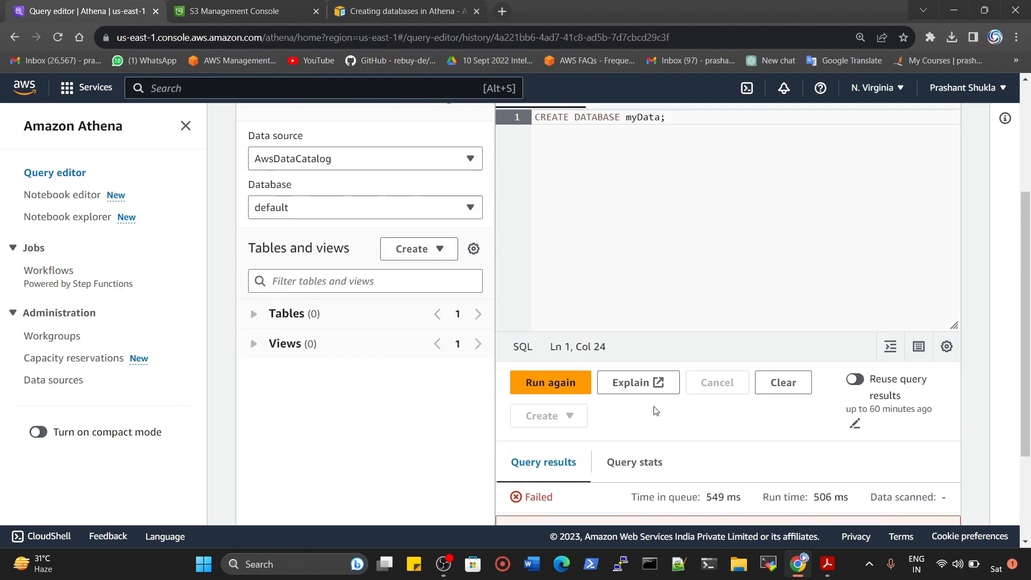
Select mydata as the database for the query editor.
click(390, 271)
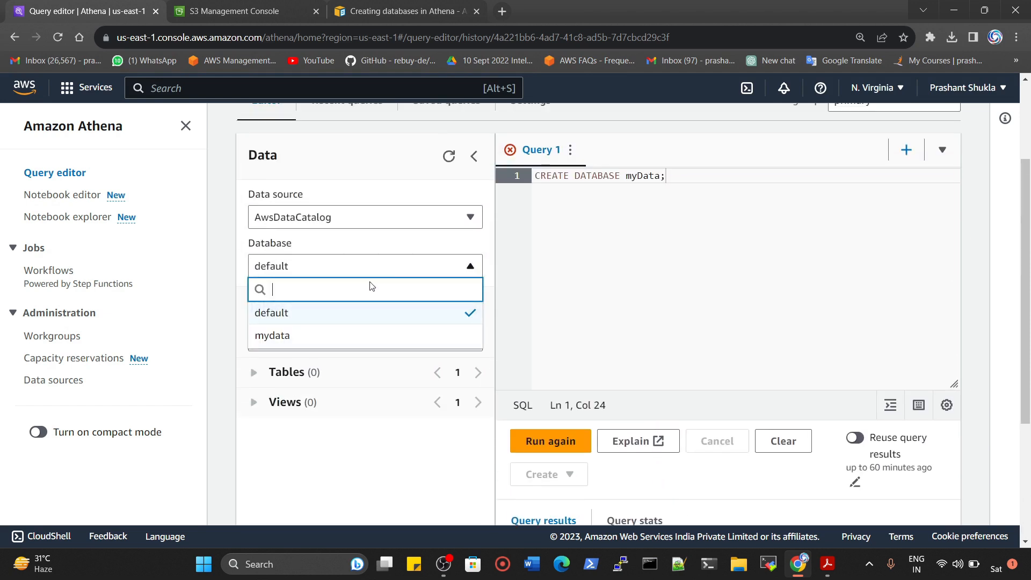
click(285, 336)
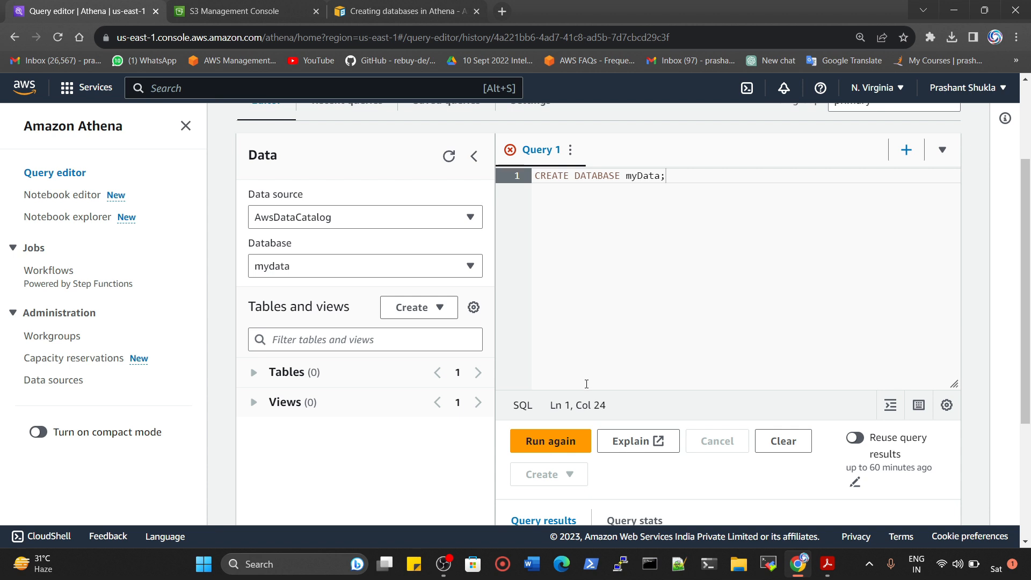
click(318, 267)
click(324, 272)
Start creating a table from S3 bucket data and enter move as the table name.
click(416, 308)
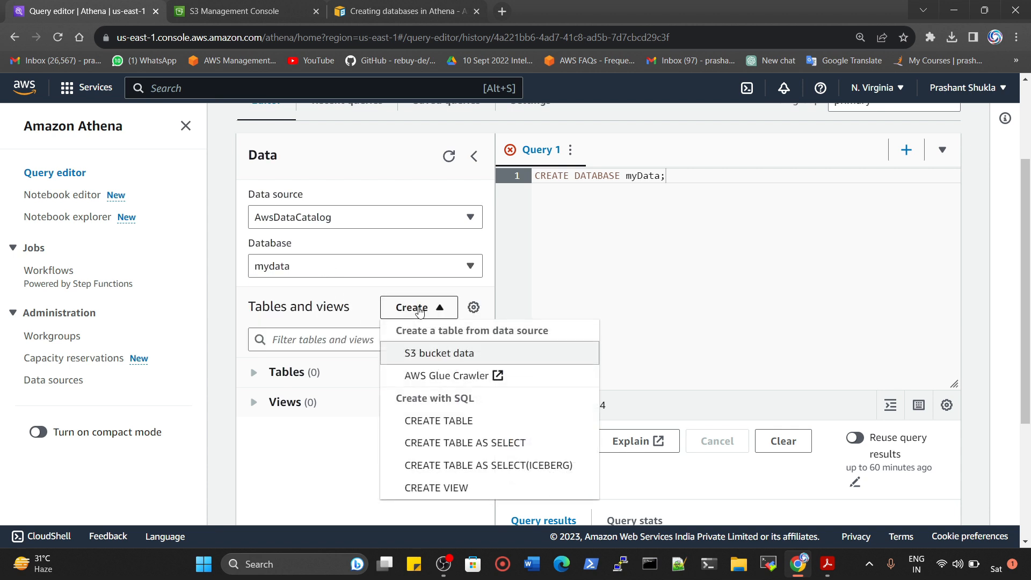
click(439, 353)
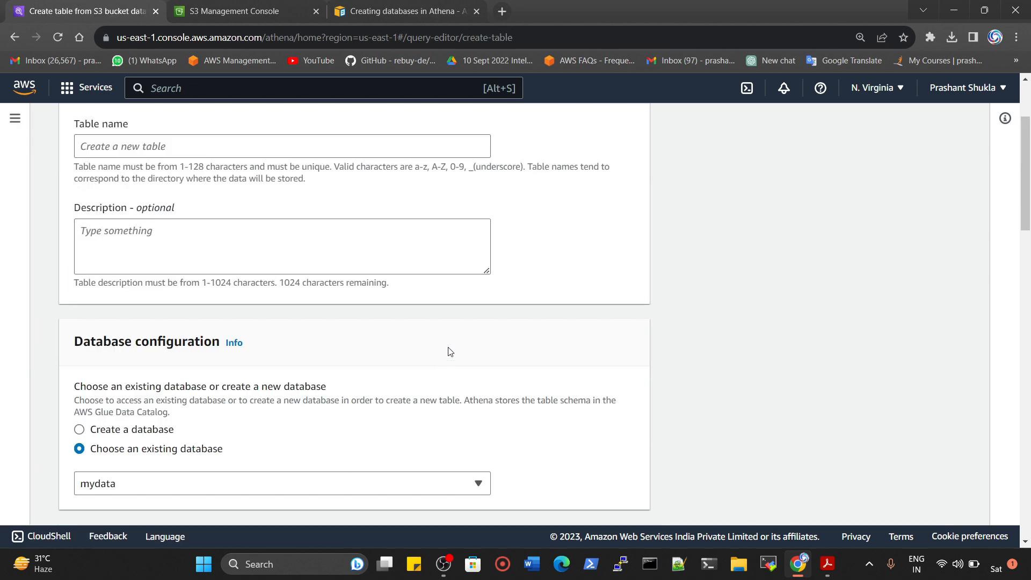
scroll(109, 197, up, 3)
click(155, 273)
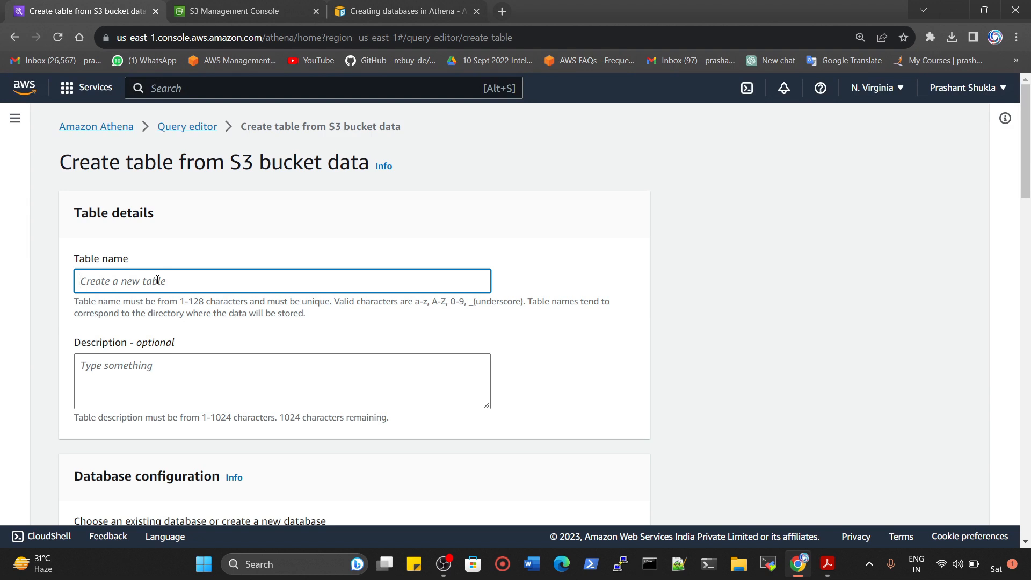
text(move)
scroll(160, 280, down, 4)
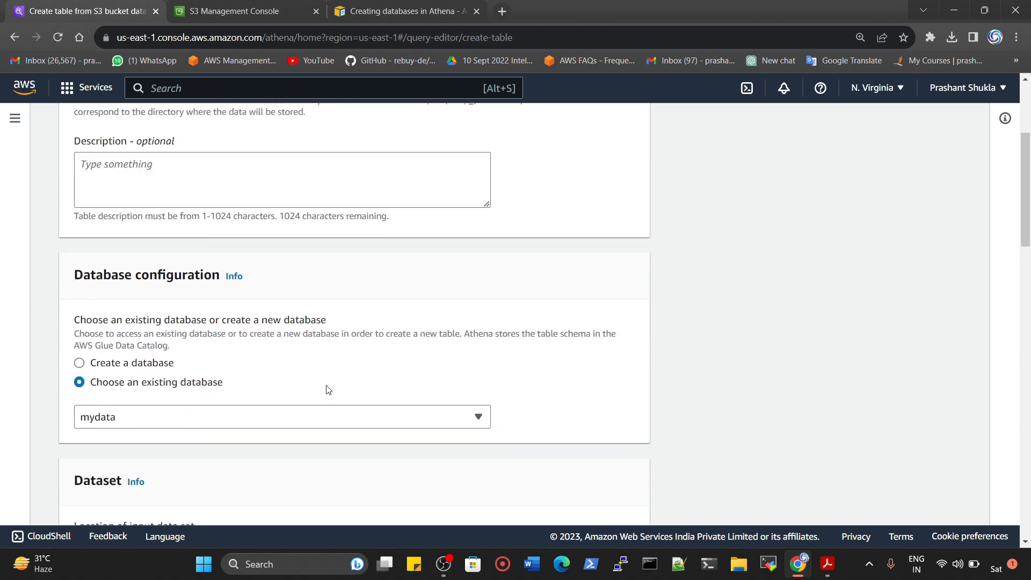
scroll(327, 390, down, 4)
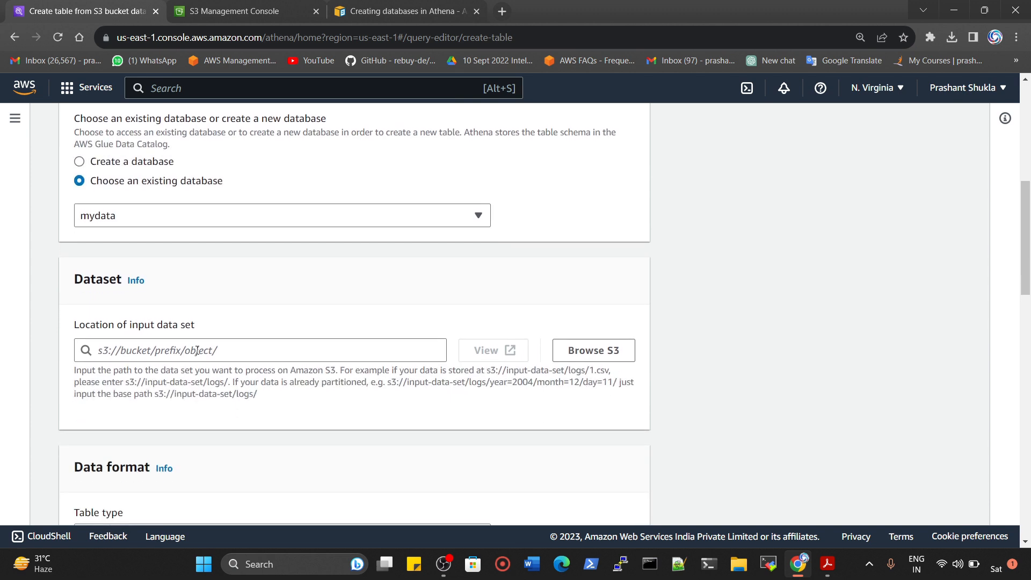
click(197, 350)
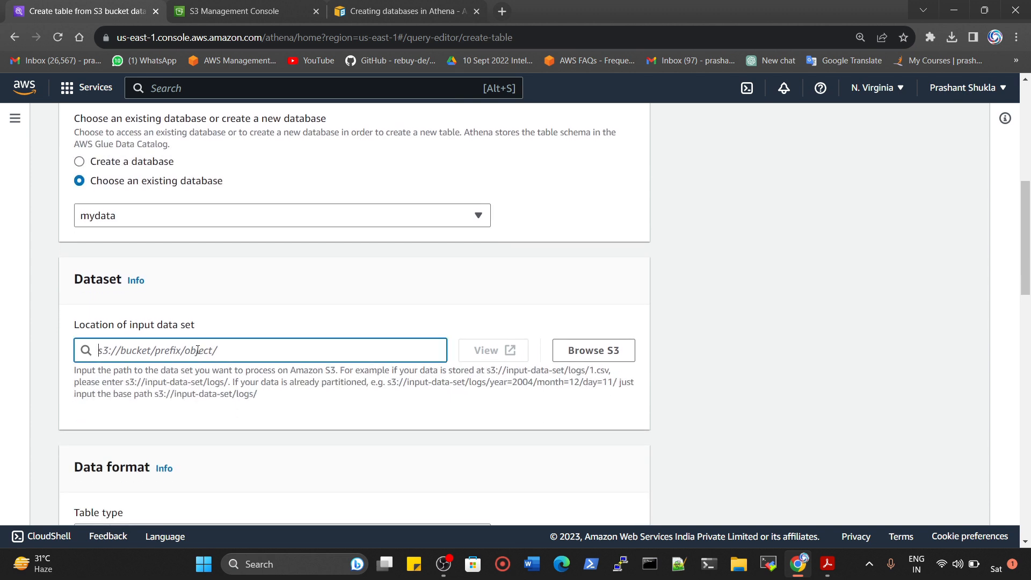
text(arn:aws:s3:::my-athena-bucket-v001/movies.csv)
click(435, 350)
Browse S3 and choose the my-athena-bucket-v001 bucket as the location of the input data set.
click(593, 354)
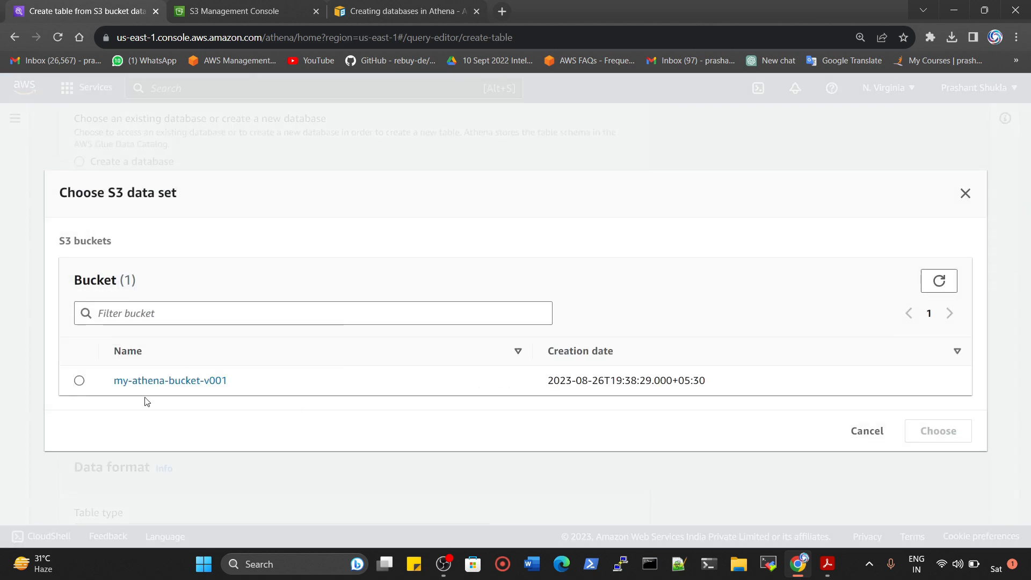
click(79, 381)
click(143, 380)
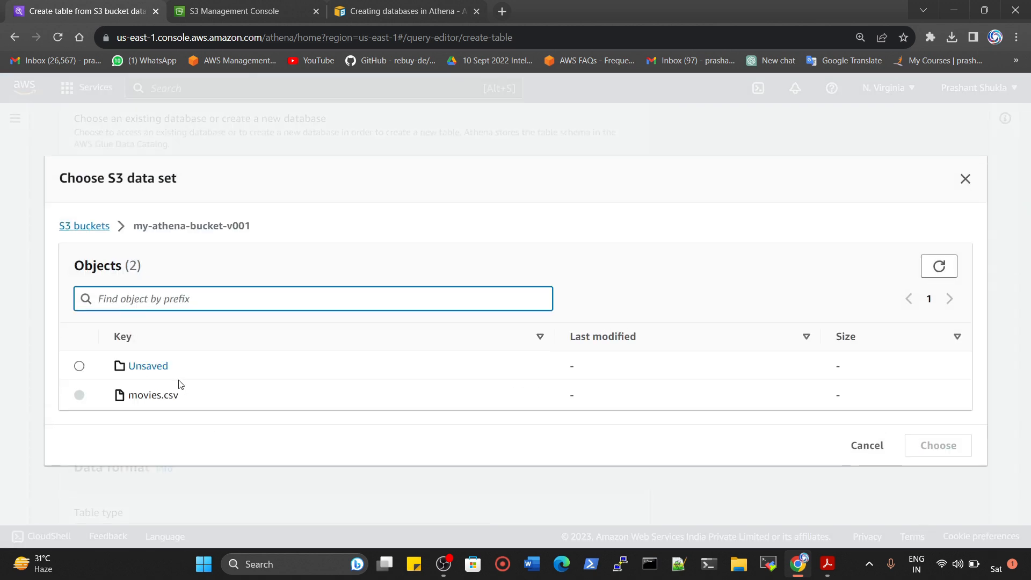
click(80, 367)
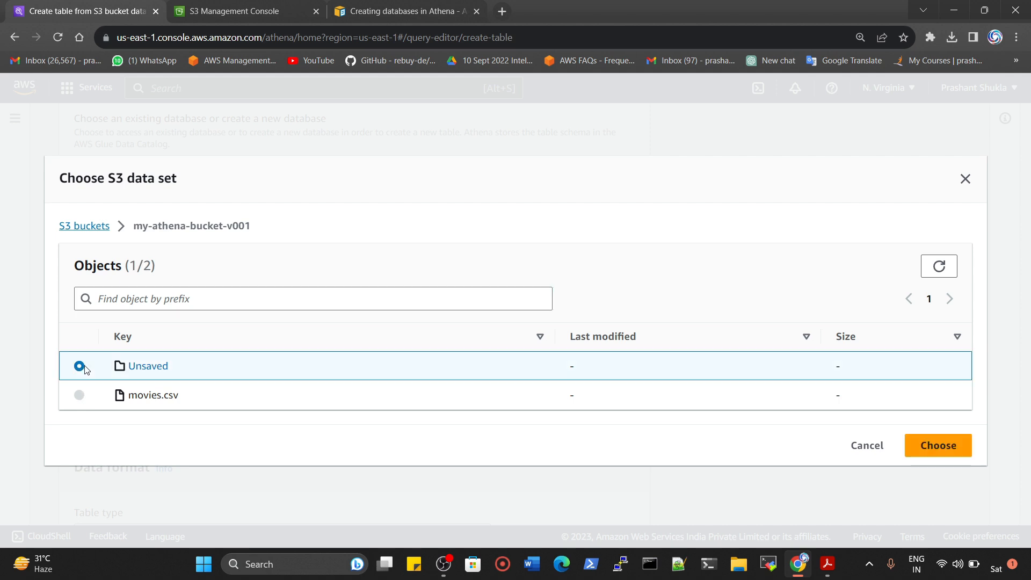
click(97, 226)
click(80, 381)
click(932, 438)
Reopen the S3 data set chooser and look through my-athena-bucket-v001, including its Unsaved and 2023 folders.
scroll(320, 370, down, 3)
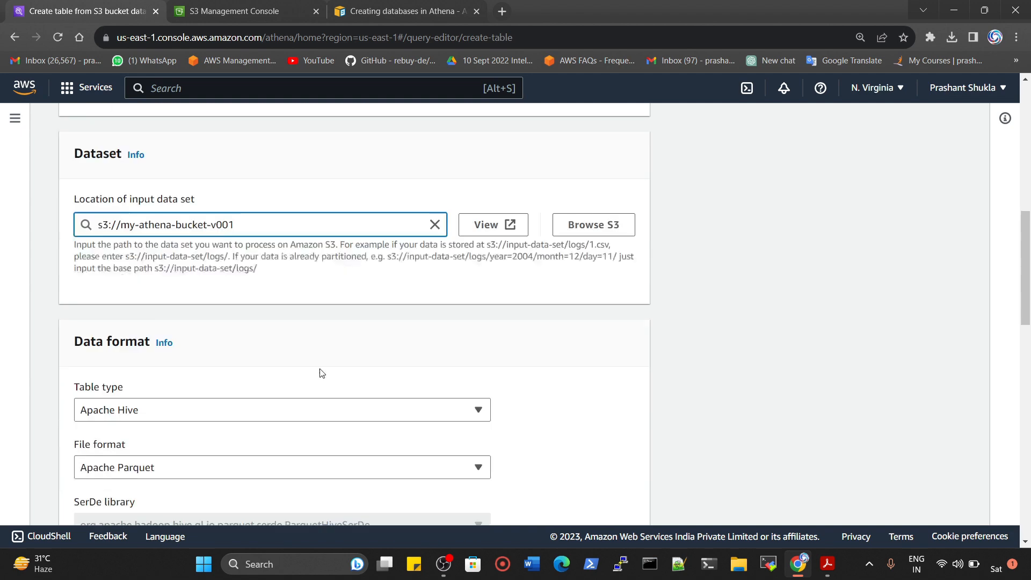
scroll(161, 371, down, 2)
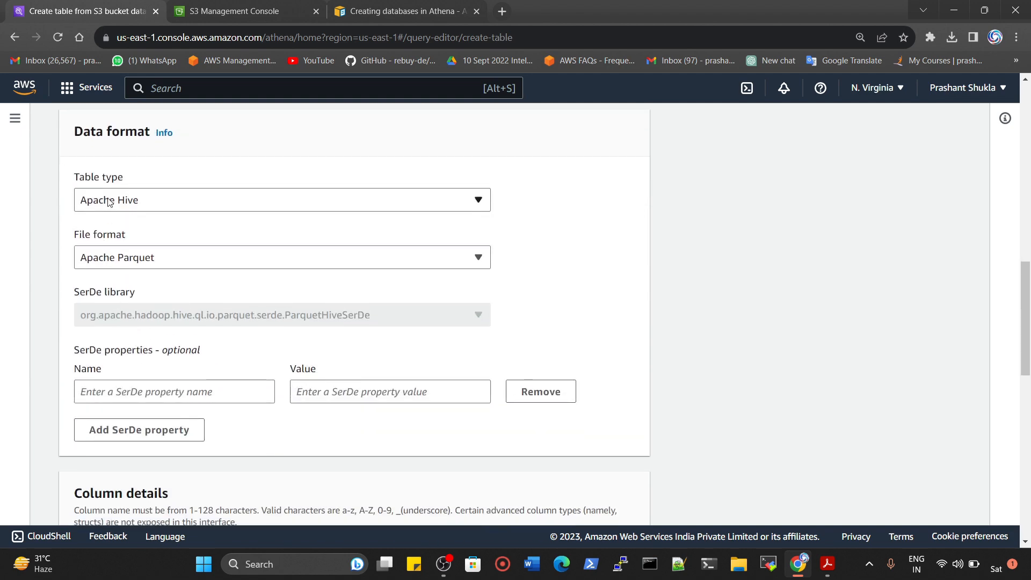
scroll(244, 278, up, 2)
scroll(244, 277, up, 1)
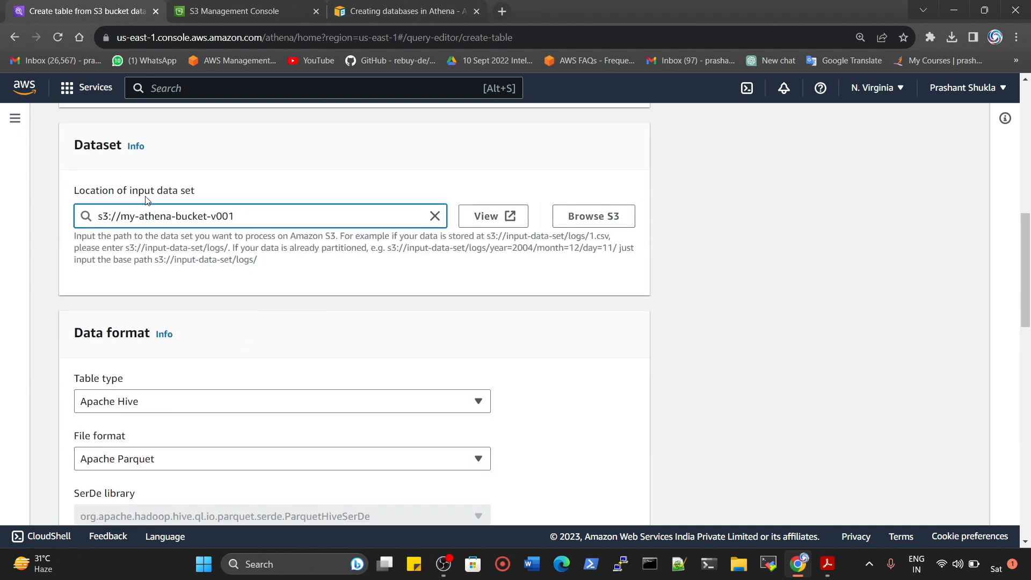
click(571, 220)
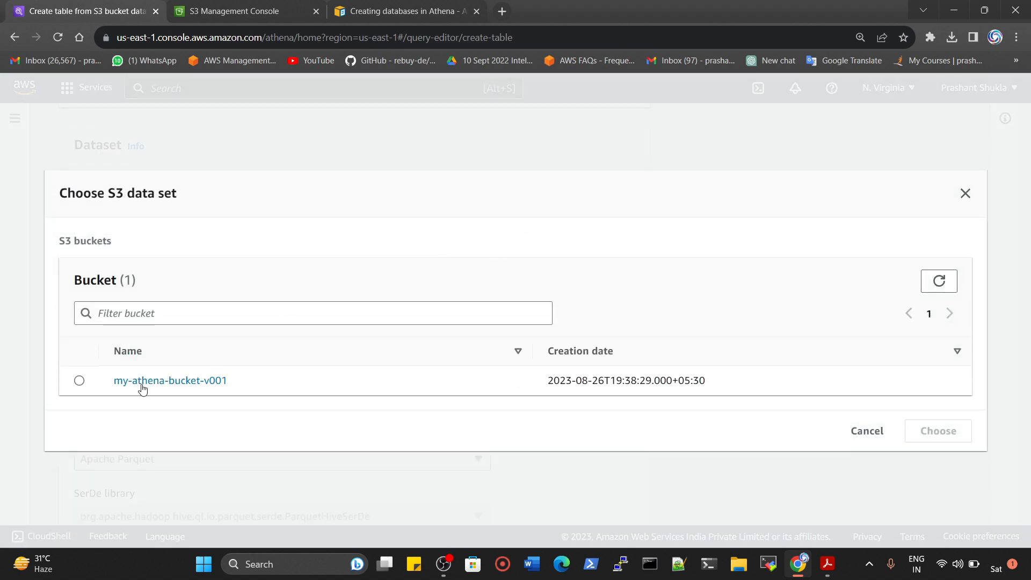
click(153, 388)
click(152, 369)
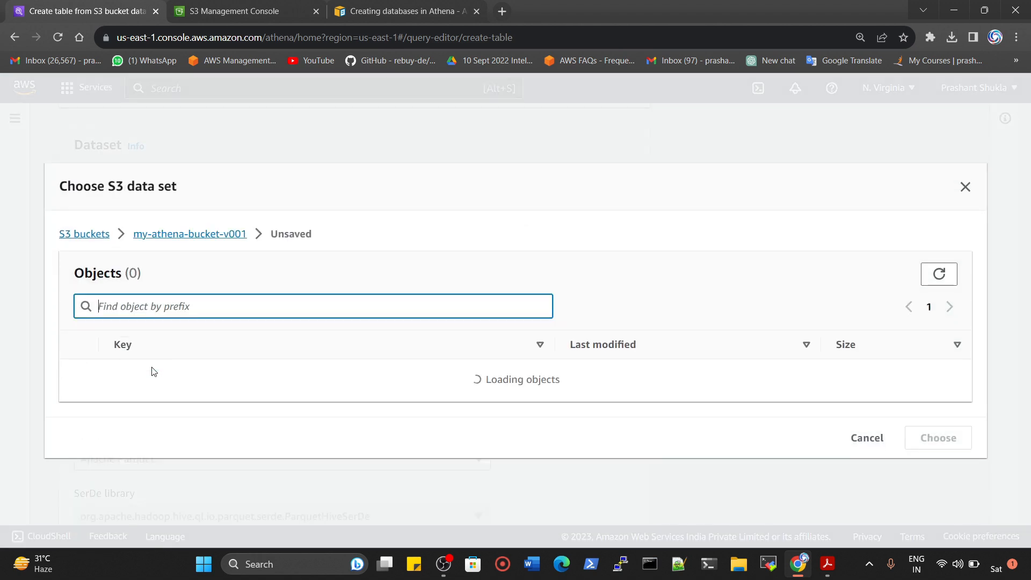
click(140, 382)
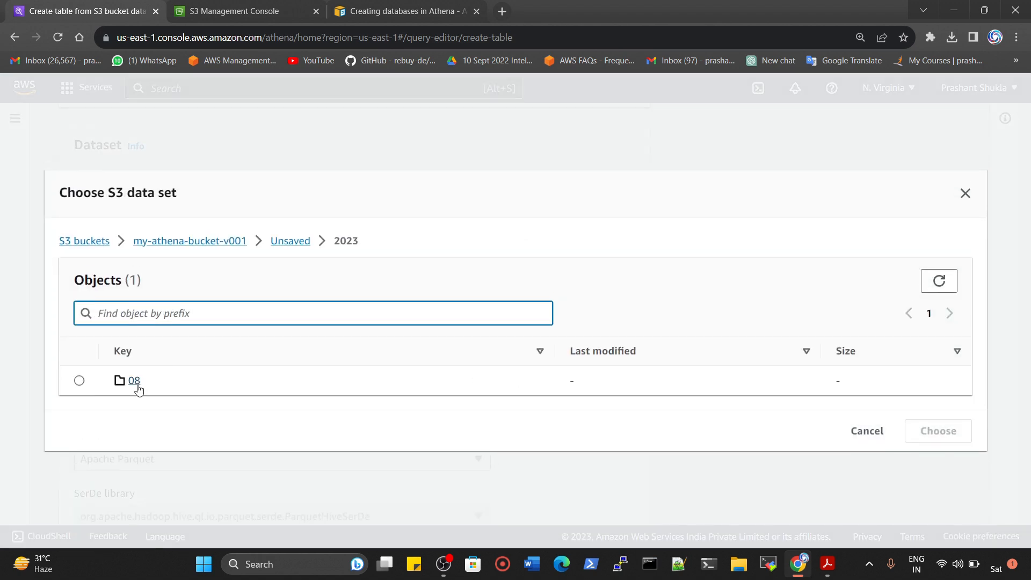
click(176, 243)
double_click(142, 395)
click(94, 396)
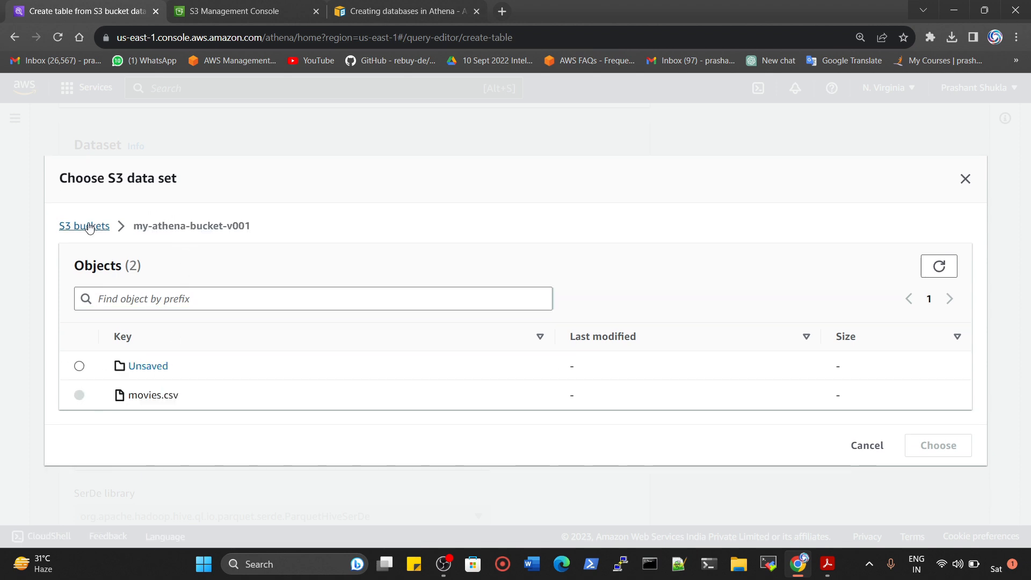
Go back to the bucket list in the chooser and choose my-athena-bucket-v001 again for the input data set.
click(86, 226)
click(80, 381)
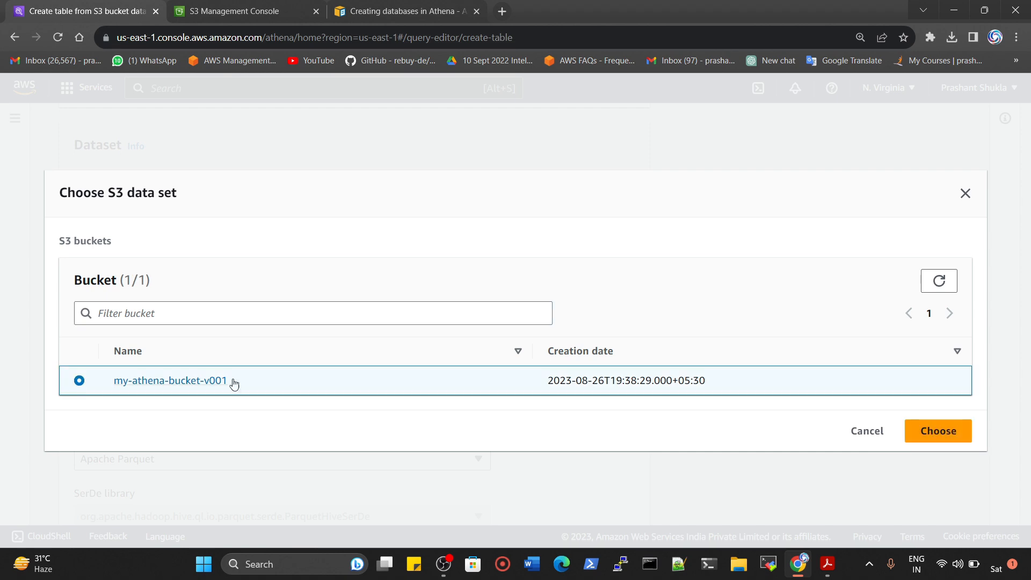
click(946, 431)
Set the table's file format to CSV, keeping the Apache Hive table type.
scroll(158, 432, down, 2)
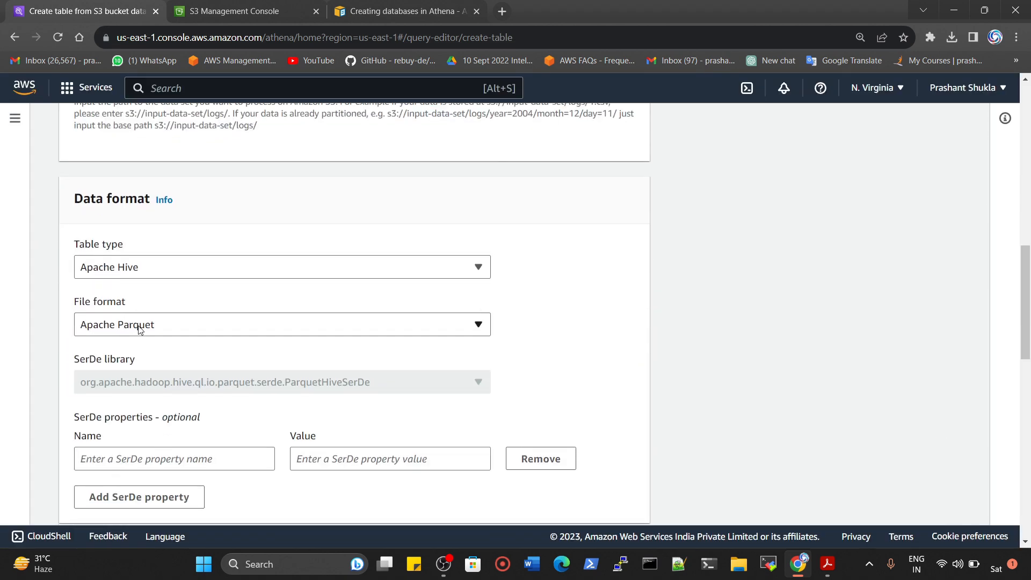
click(139, 330)
scroll(173, 260, down, 1)
scroll(171, 299, up, 1)
scroll(162, 295, down, 2)
click(149, 277)
scroll(551, 348, down, 2)
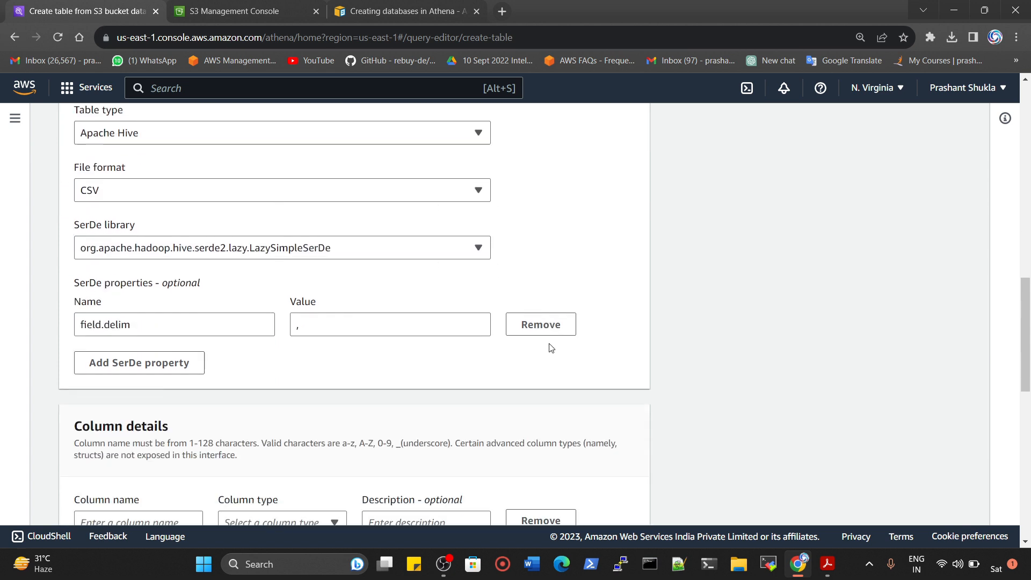
Begin a bulk column definition for the table with MovieName String and Genre String.
scroll(550, 350, down, 2)
scroll(200, 389, down, 1)
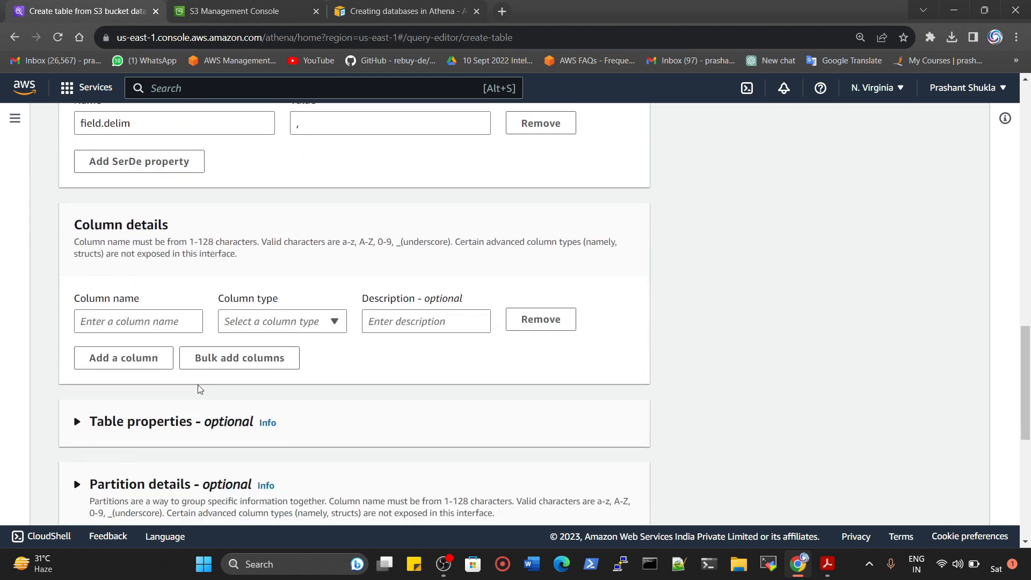
click(236, 365)
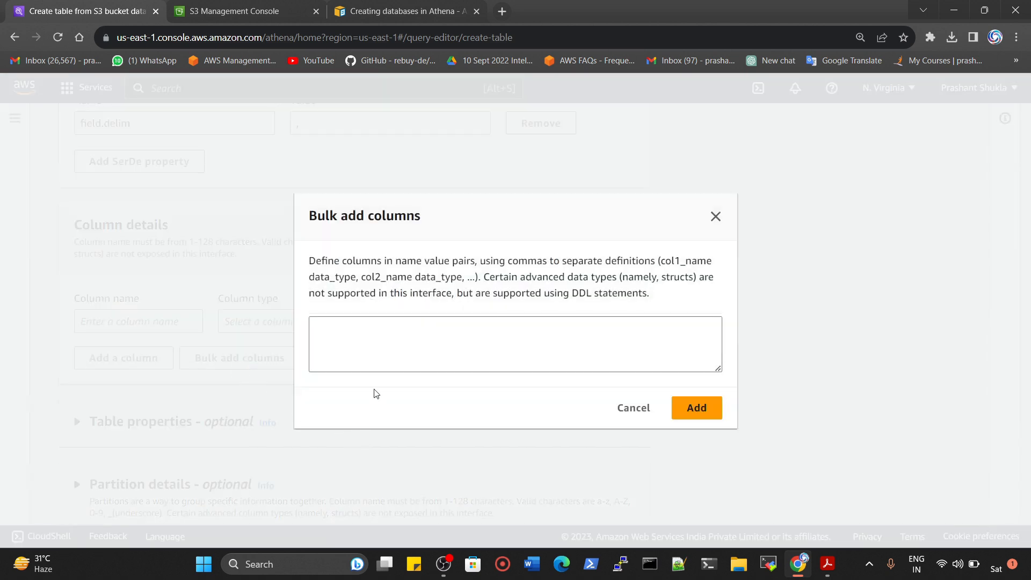
click(392, 352)
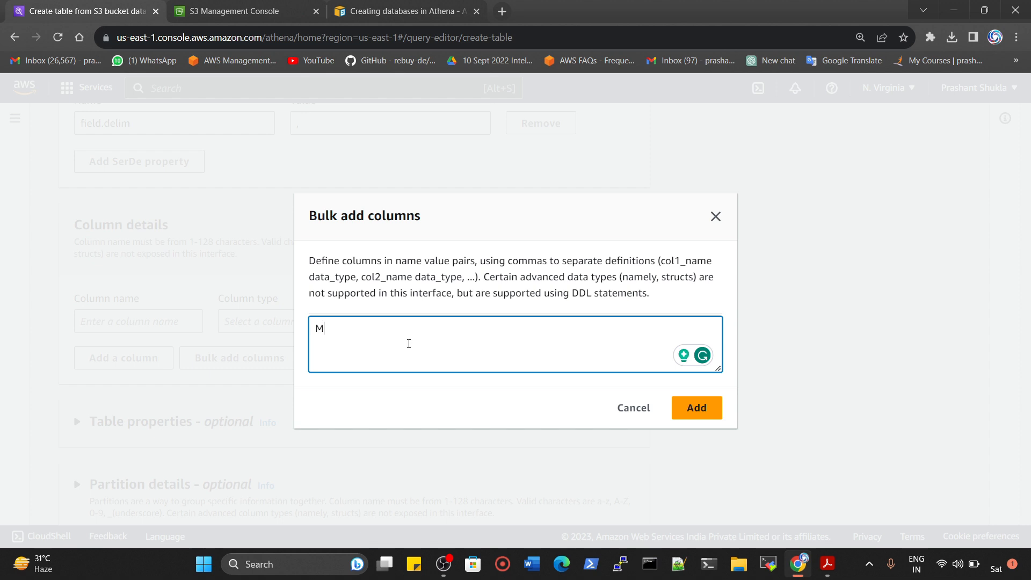
text(MovieName String, Genre)
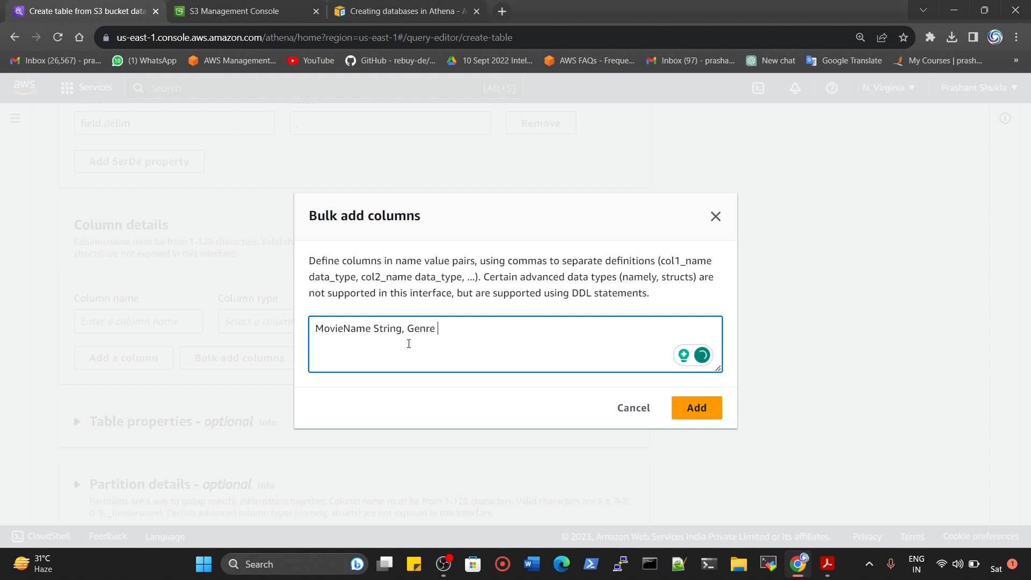
text(String,)
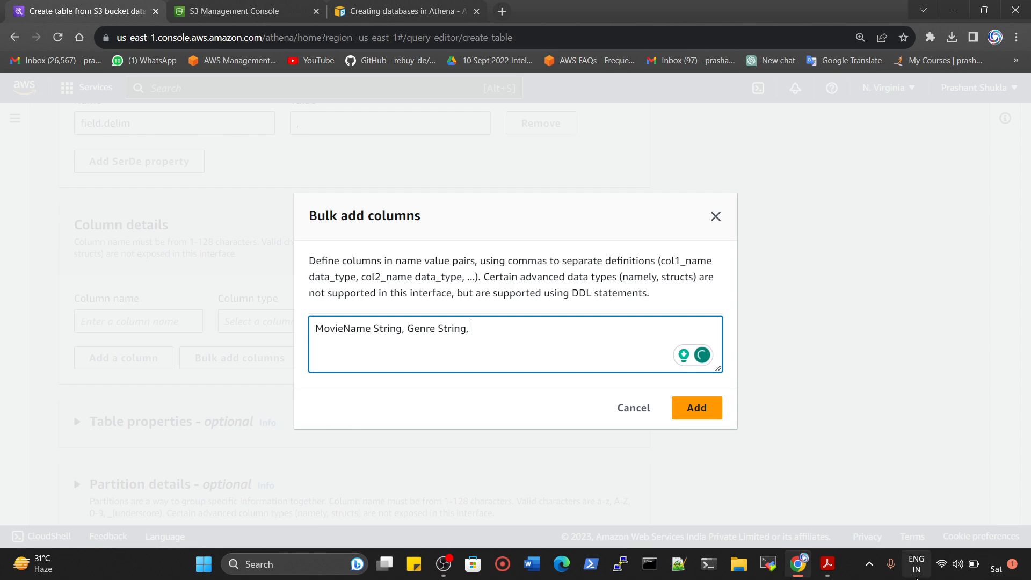
Switch to Excel and check the header names in movies.csv, widening the Lead Studio column, and return to the Athena column definition.
click(1030, 567)
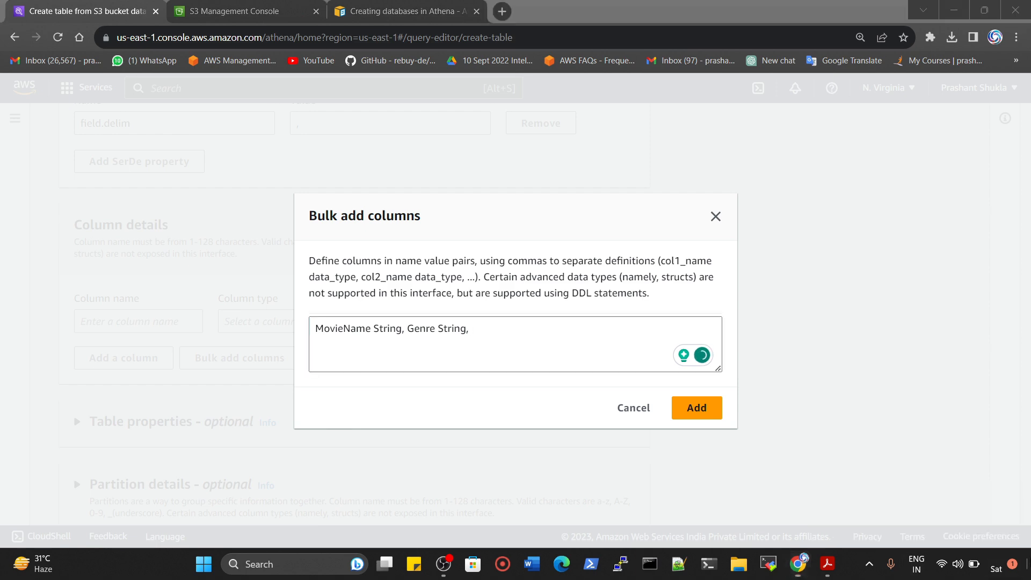
double_click(69, 402)
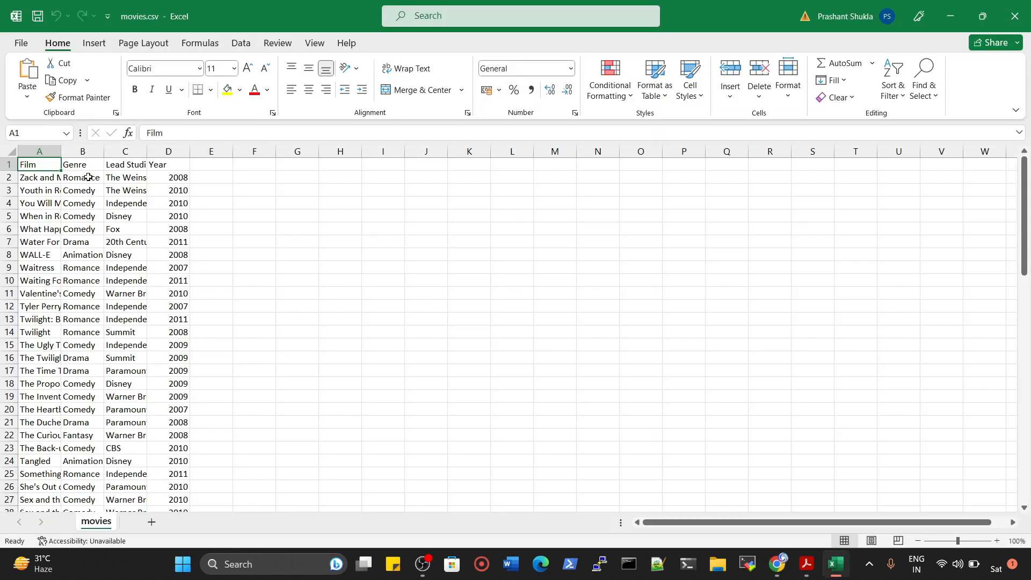
drag(149, 146, 191, 148)
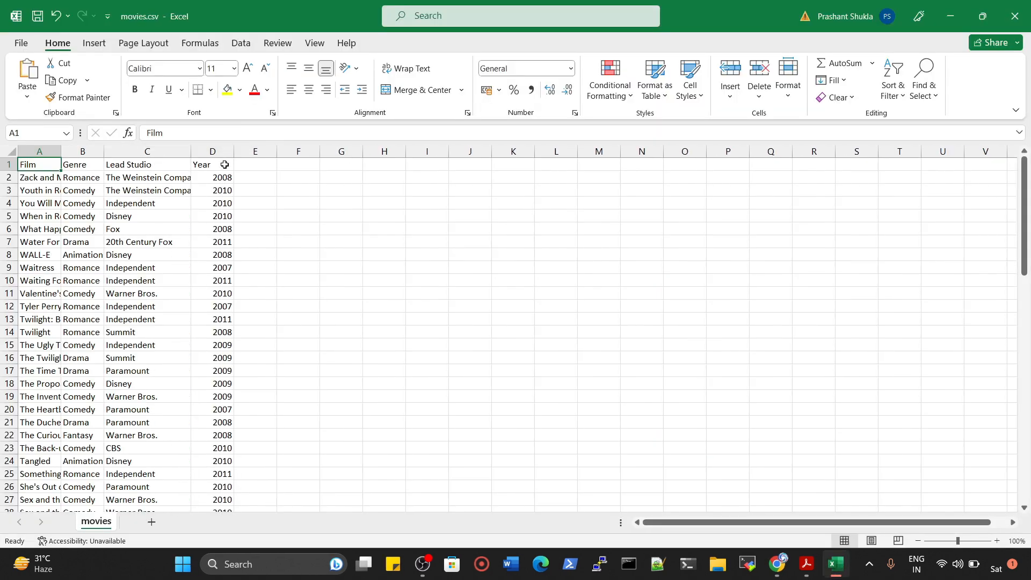
click(8, 164)
right_click(9, 163)
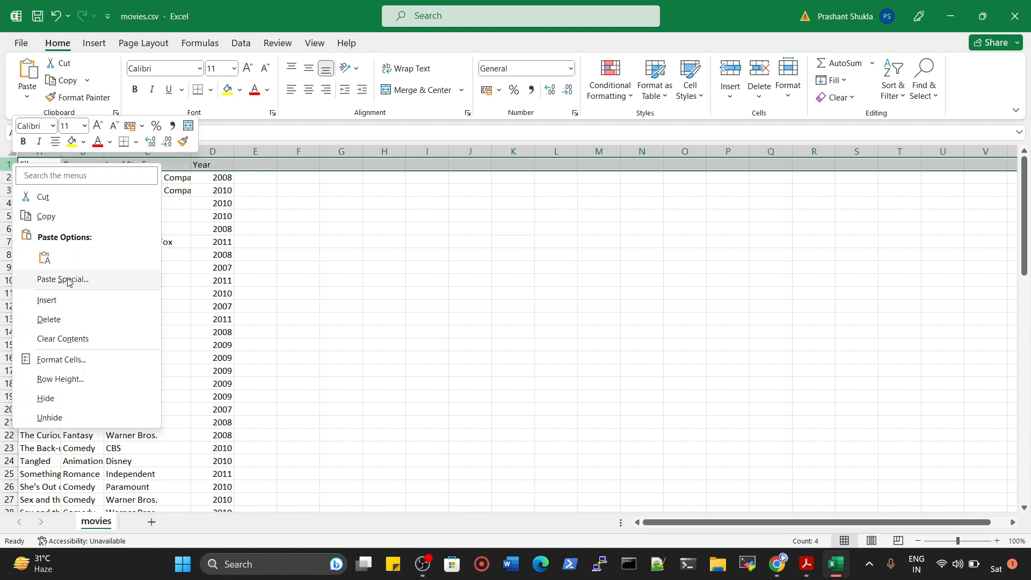
click(344, 320)
click(470, 345)
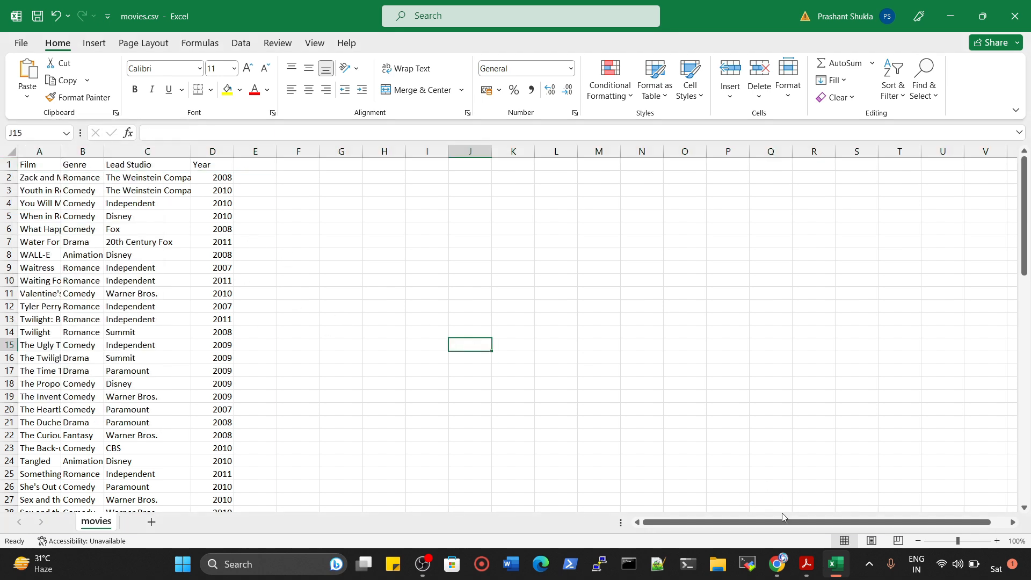
click(777, 564)
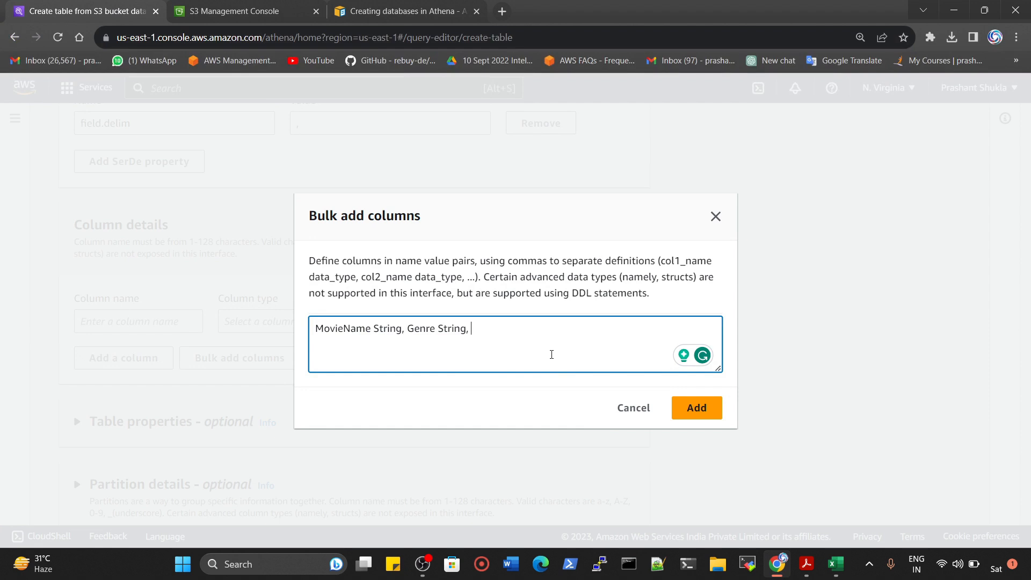
Extend the bulk definition with Studio String and Year Int, and add the columns to the table.
text(String, Studio String, Year)
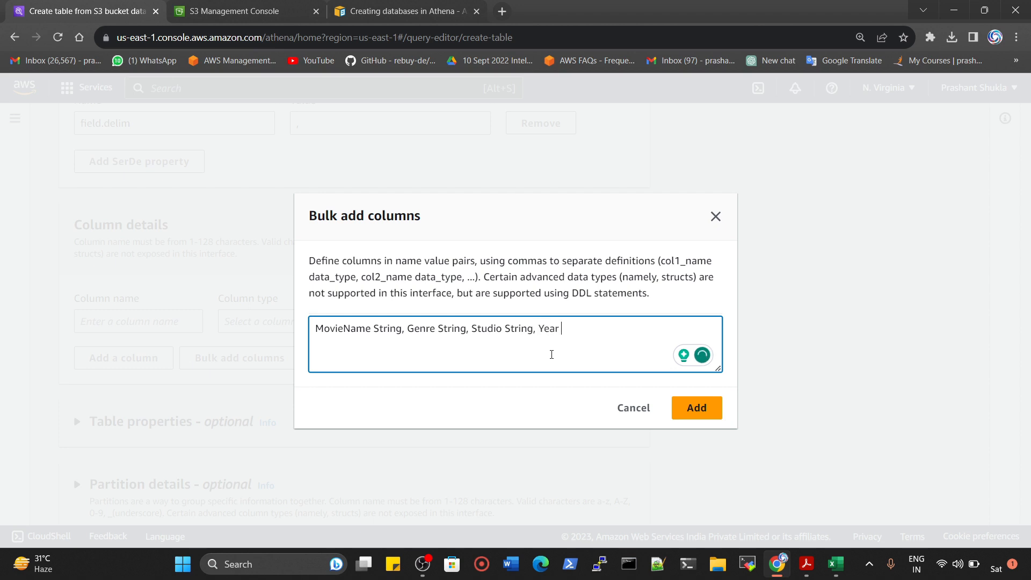
text( Int)
click(692, 408)
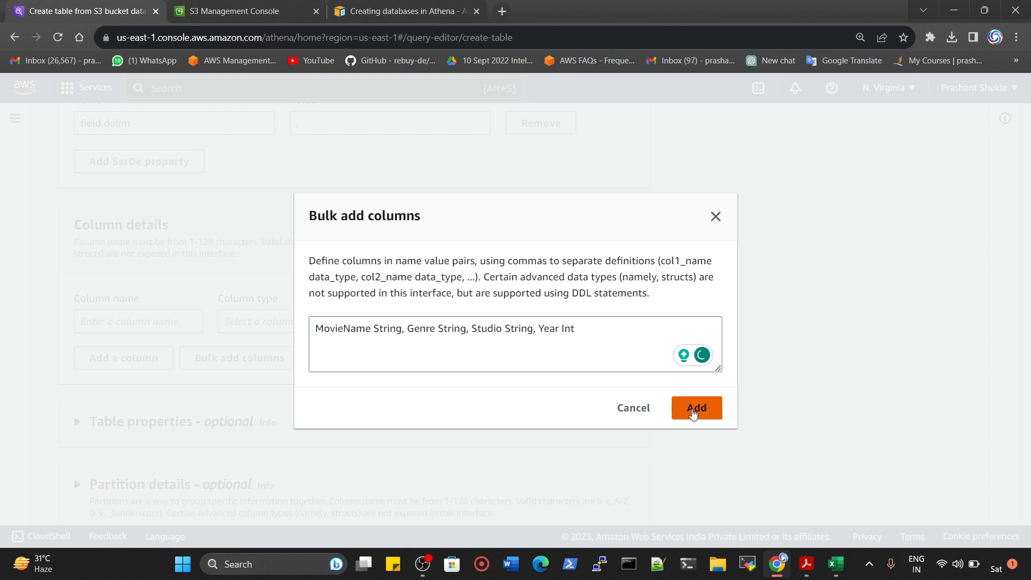
scroll(242, 250, up, 1)
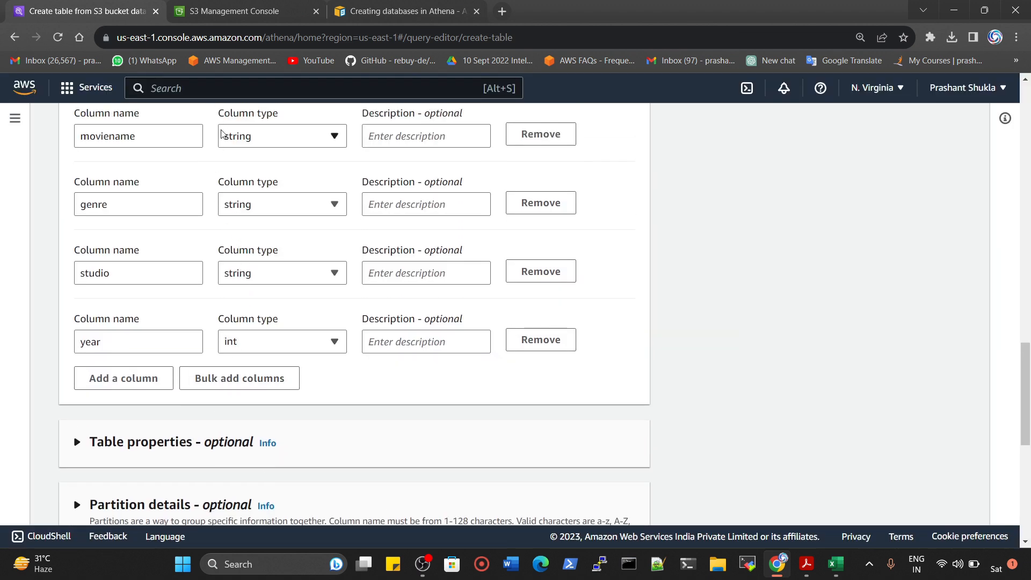
Create the movies table from the previewed table query and run its CREATE EXTERNAL TABLE statement again.
scroll(258, 295, down, 8)
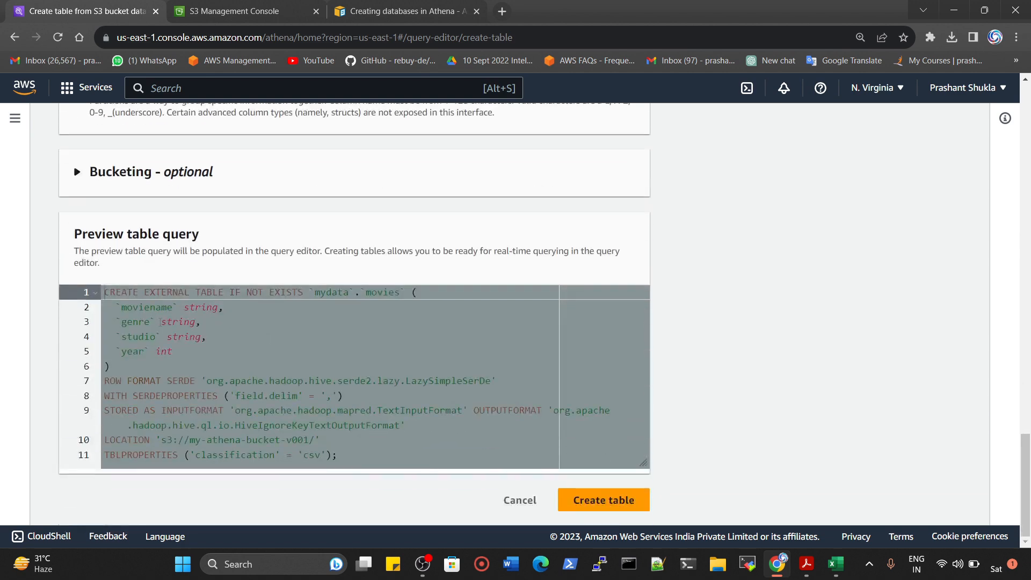
click(603, 504)
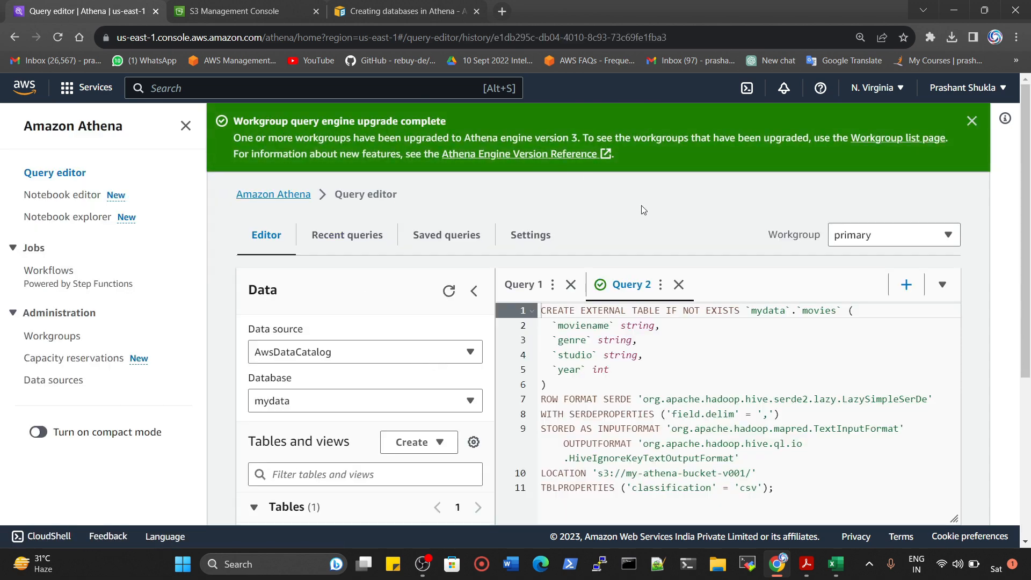
scroll(671, 268, down, 4)
scroll(647, 356, down, 1)
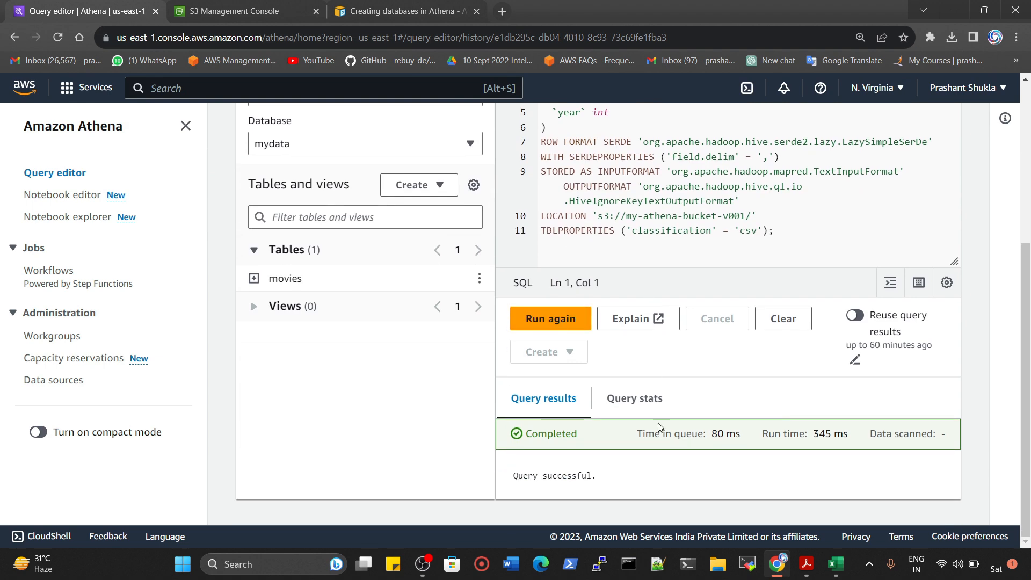
click(562, 323)
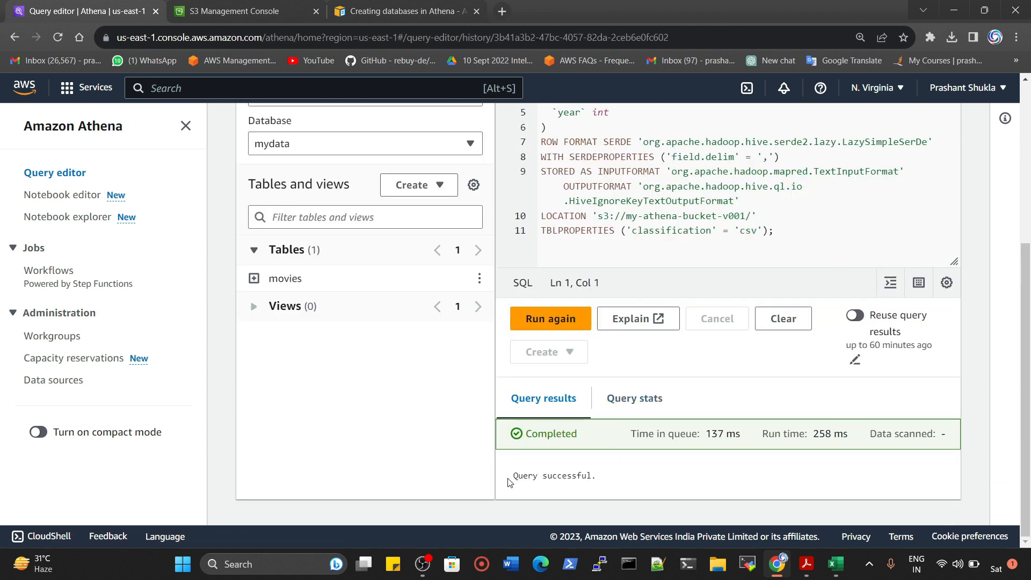
drag(509, 477, 610, 484)
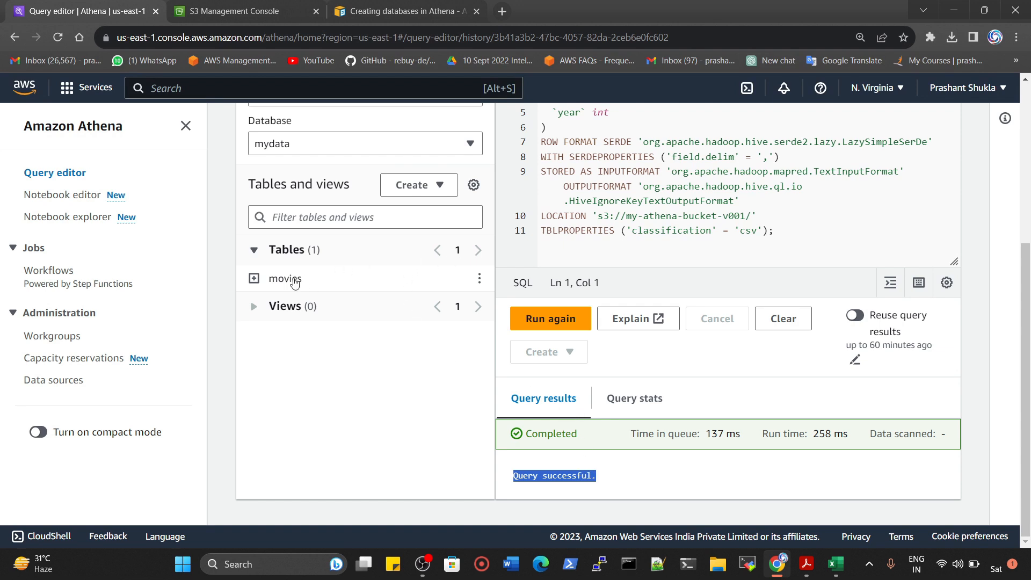
Expand the movies table's columns, run a table preview on it, and examine the returned rows.
click(275, 281)
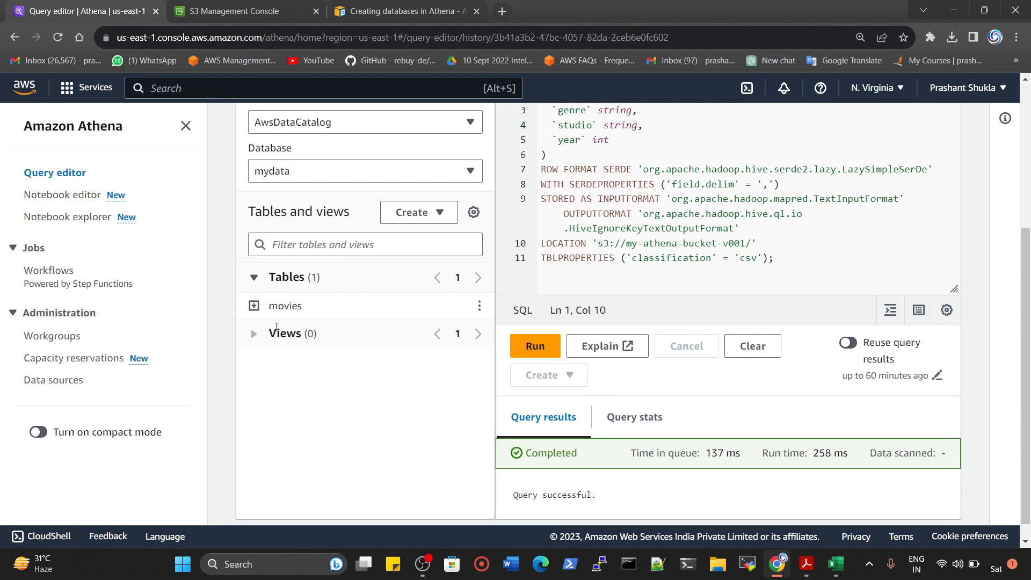
click(254, 306)
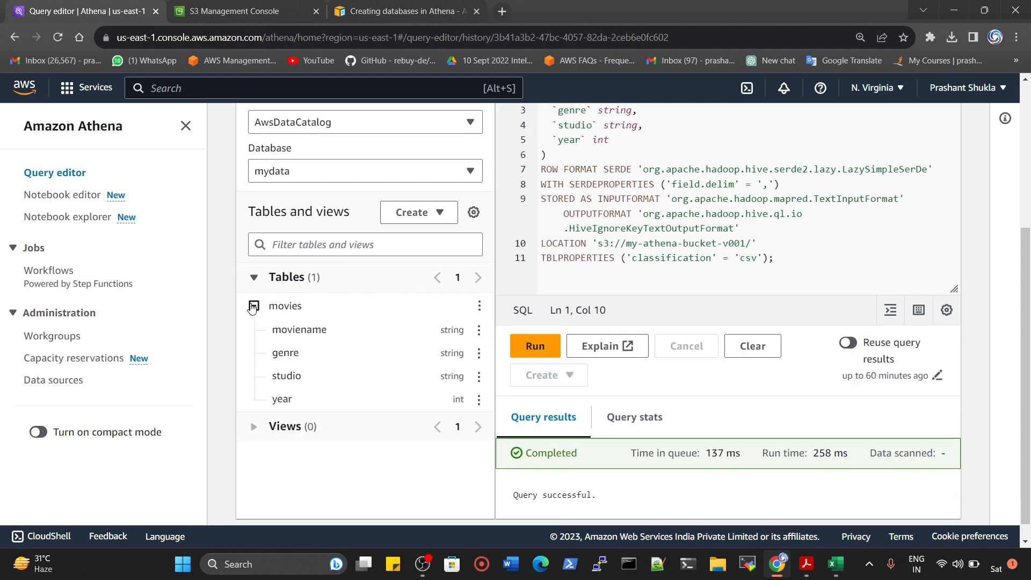
click(479, 305)
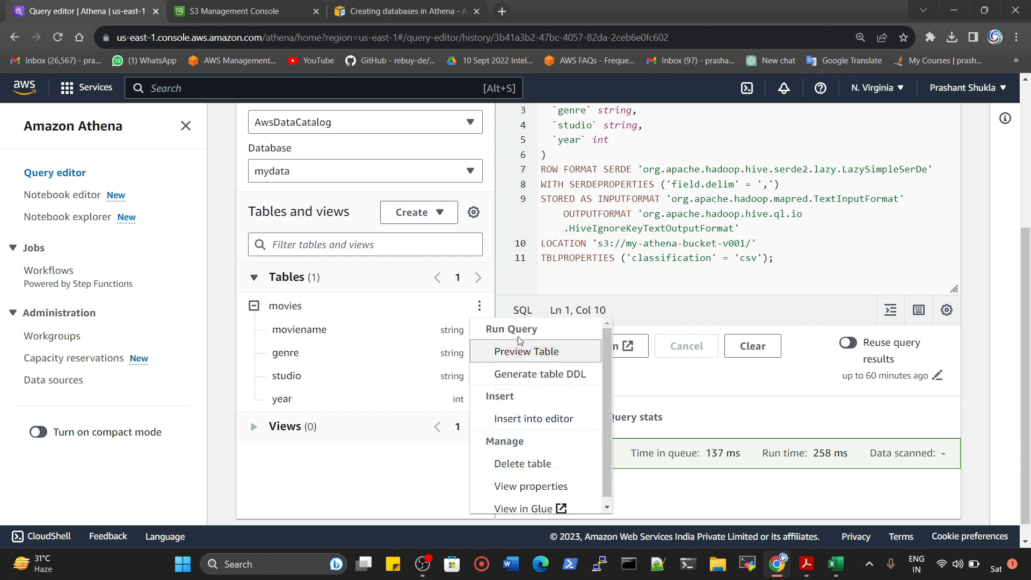
click(529, 352)
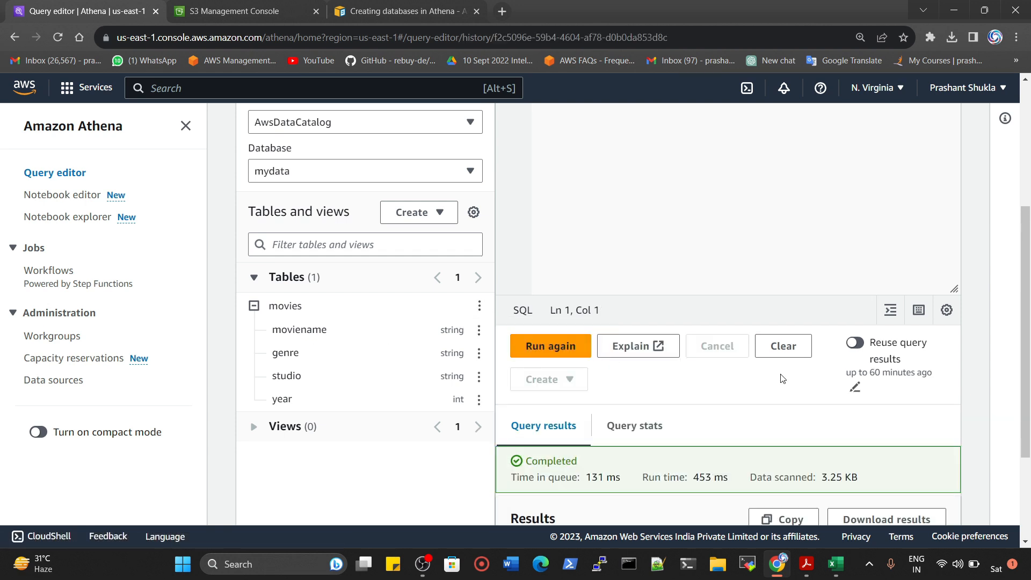
scroll(793, 393, down, 3)
scroll(632, 384, down, 5)
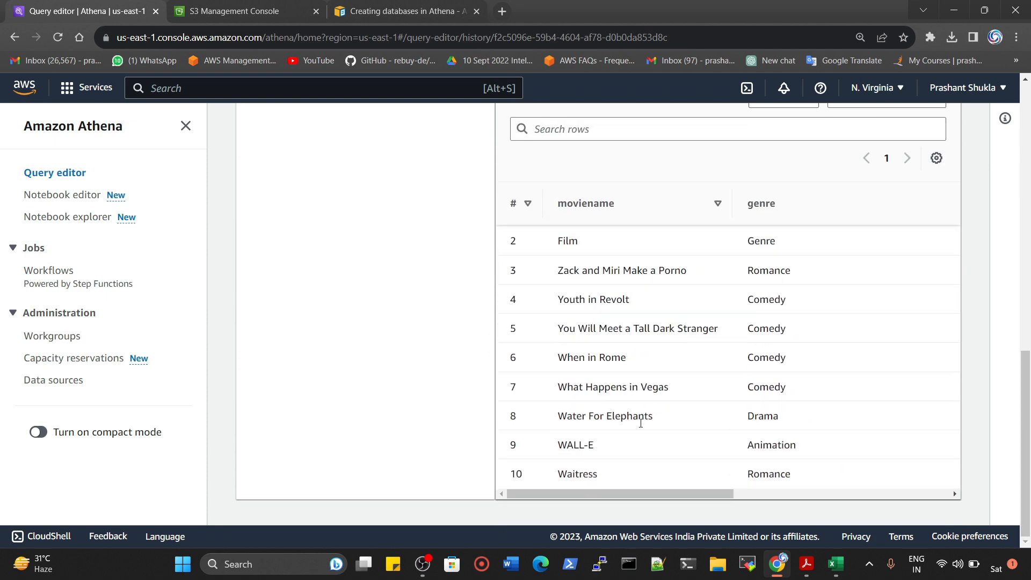
scroll(641, 430, up, 3)
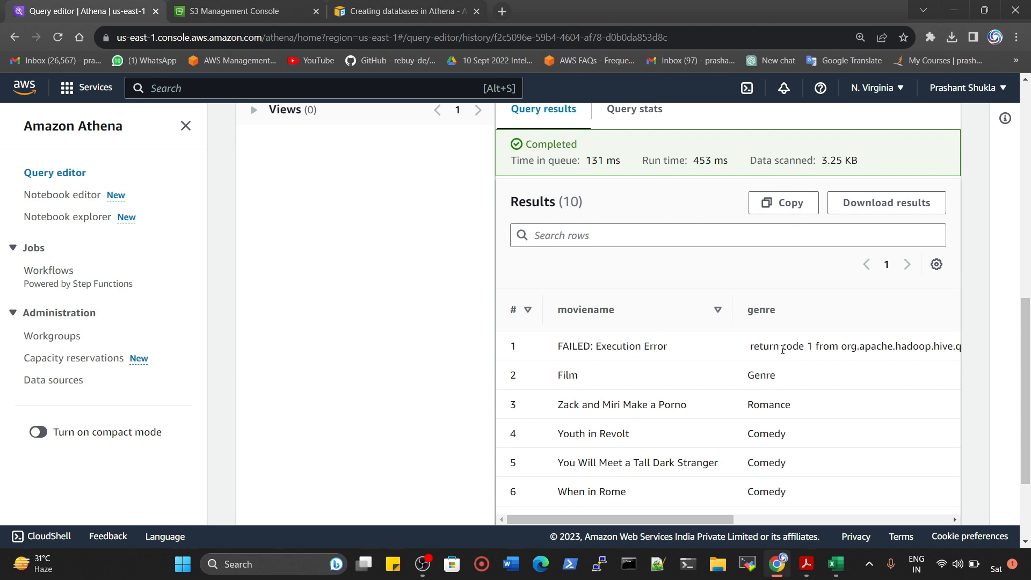
drag(573, 348, 665, 346)
click(813, 350)
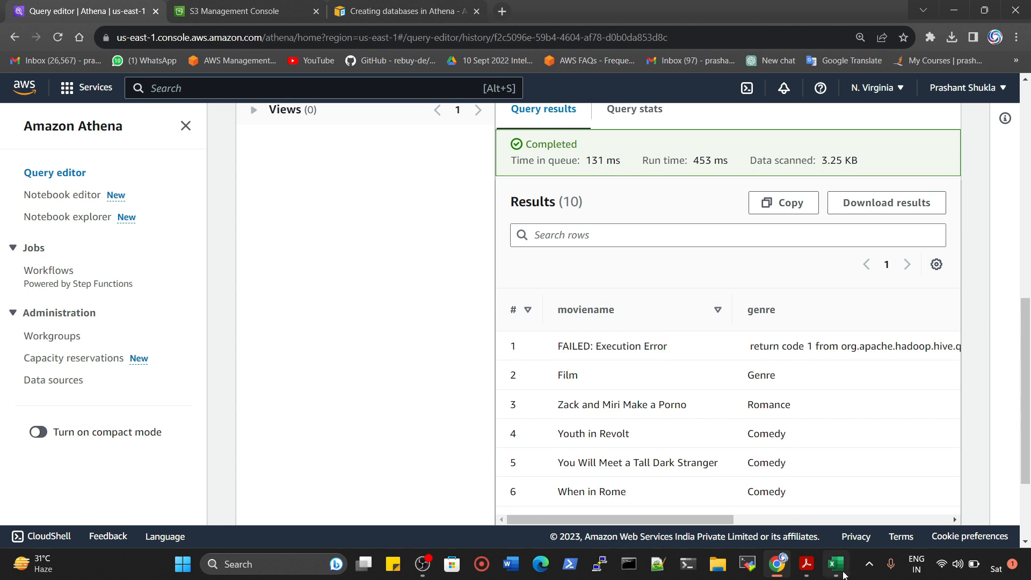
Switch to Excel to check the header row of movies.csv, and compare it with the preview results in Athena.
click(835, 563)
drag(32, 165, 217, 165)
click(949, 15)
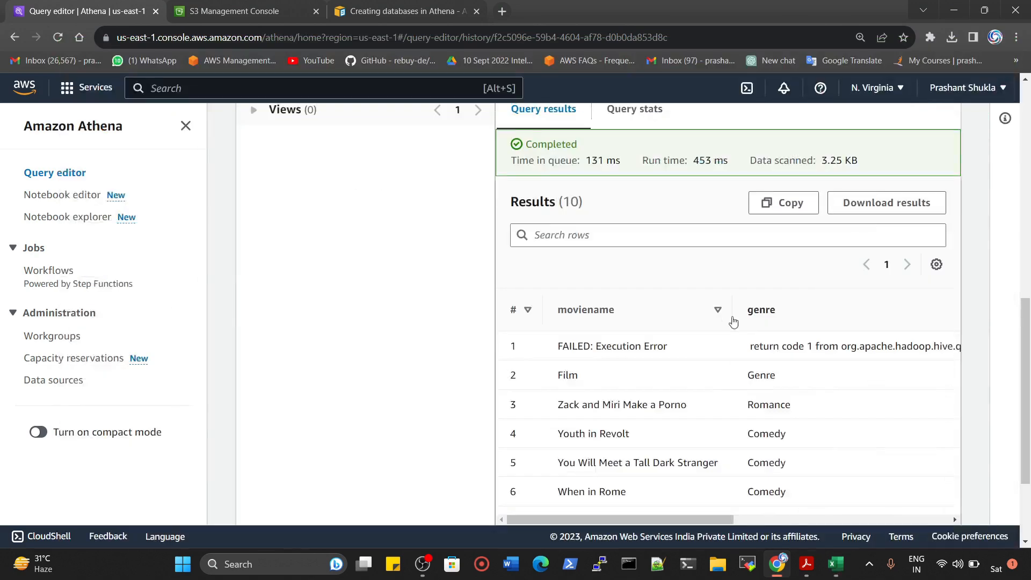
scroll(720, 344, up, 10)
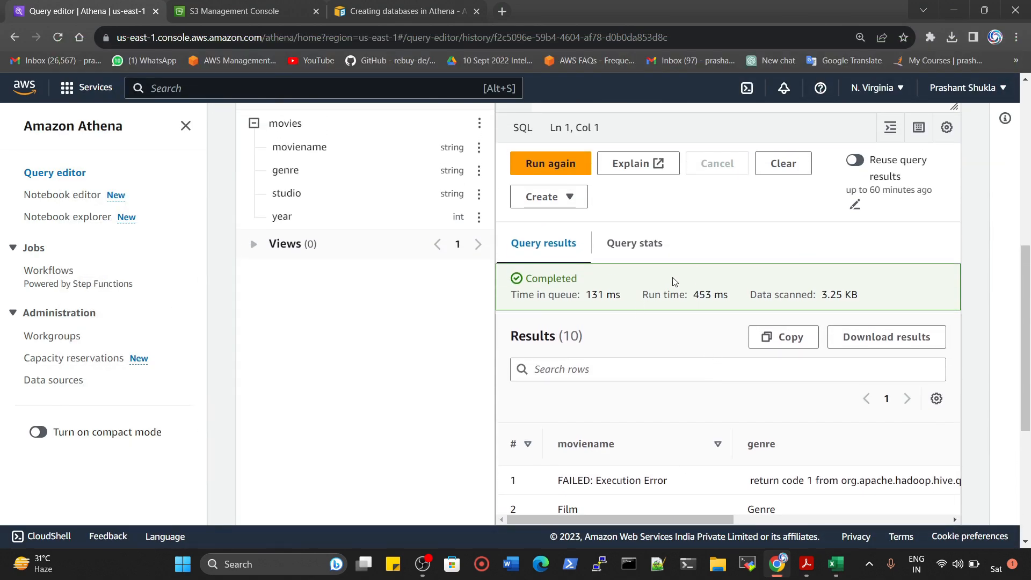
scroll(717, 375, down, 10)
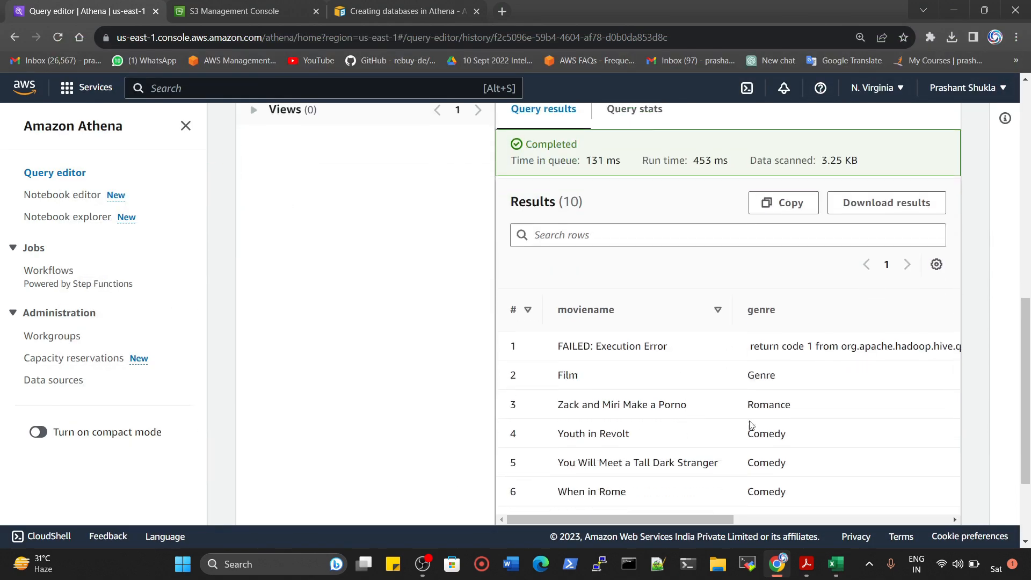
scroll(723, 484, up, 10)
Switch to Excel to look for the last data row of movies.csv, and return to the Athena query editor.
click(835, 564)
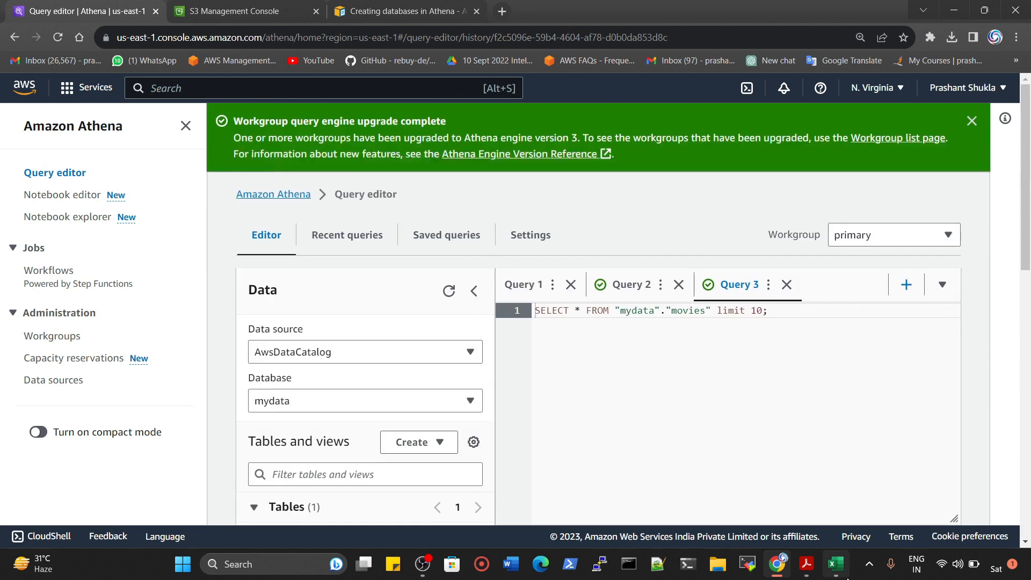
click(869, 564)
scroll(313, 299, down, 20)
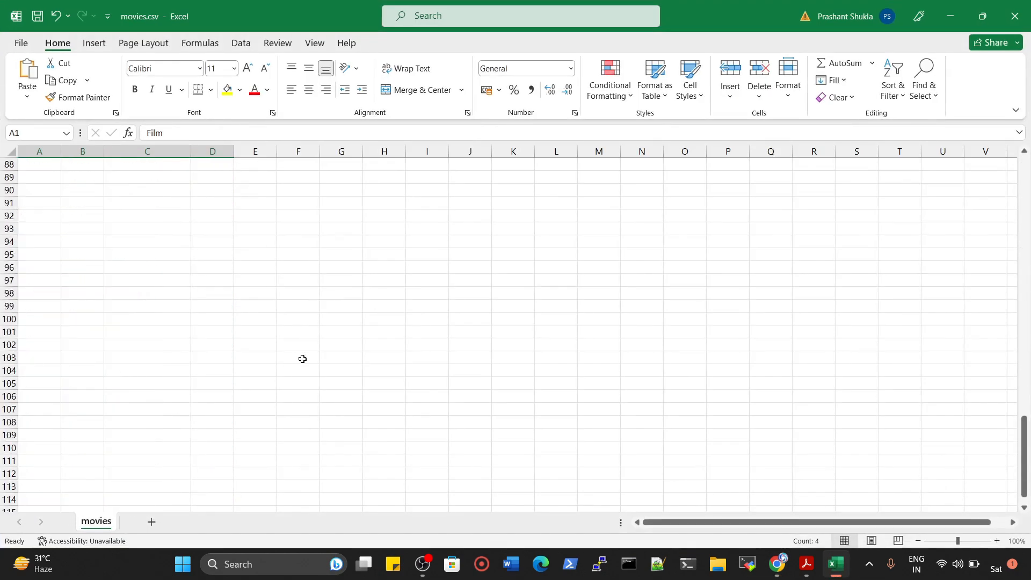
scroll(263, 349, up, 6)
scroll(233, 346, up, 1)
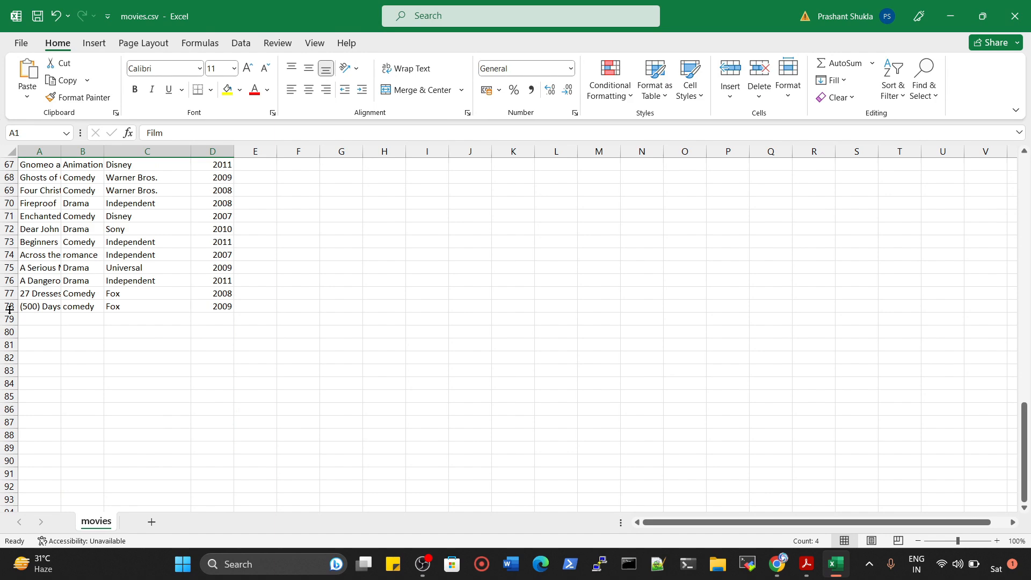
click(385, 345)
click(836, 563)
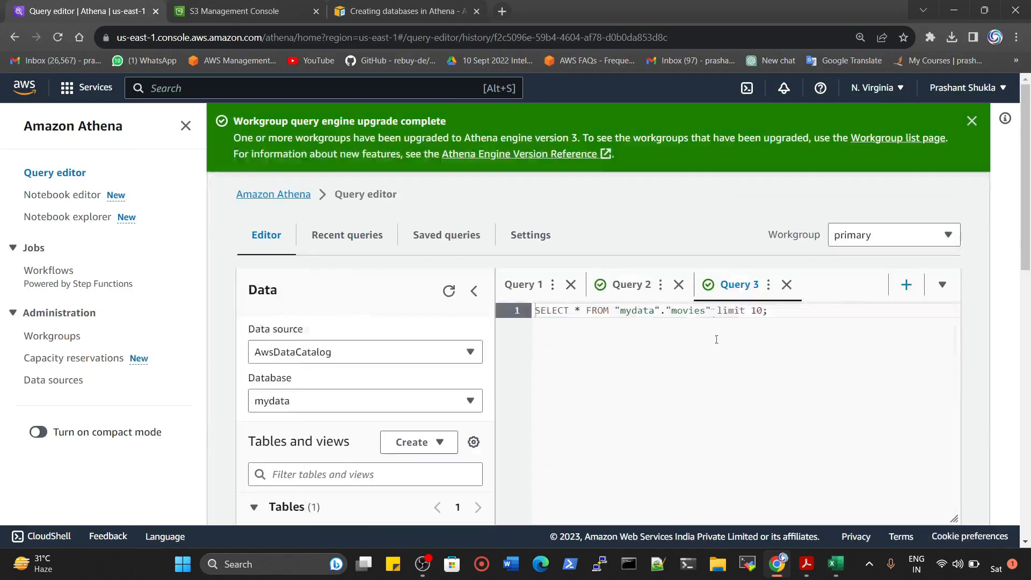
Remove the "limit 10" clause from the SELECT query on "mydata"."movies" and run the query.
drag(763, 314, 712, 315)
key(BackSpace)
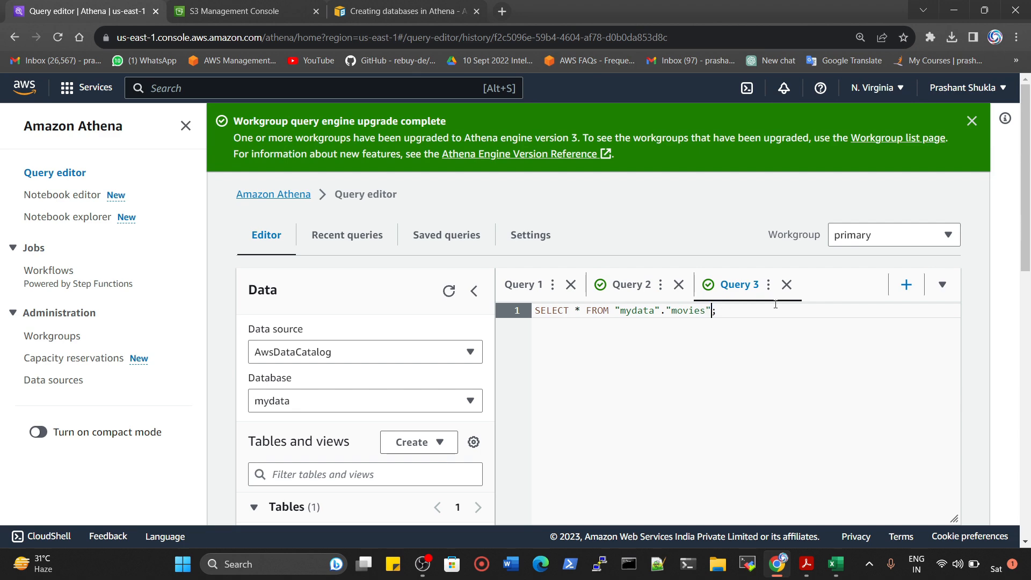
key(ctrl+Return)
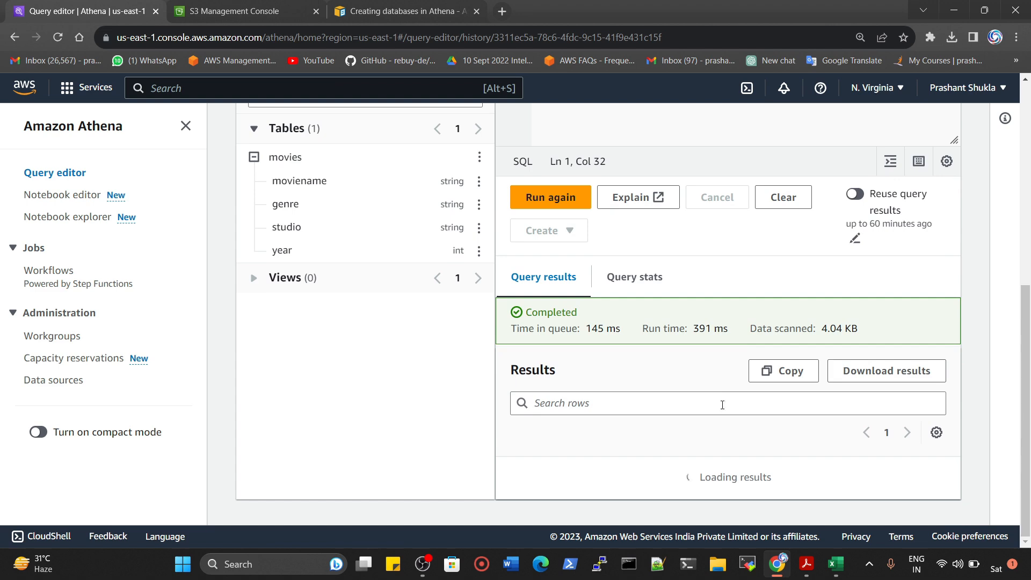
Examine all the rows returned by the unlimited SELECT query on "mydata"."movies", and review the query text and table columns.
scroll(690, 481, down, 14)
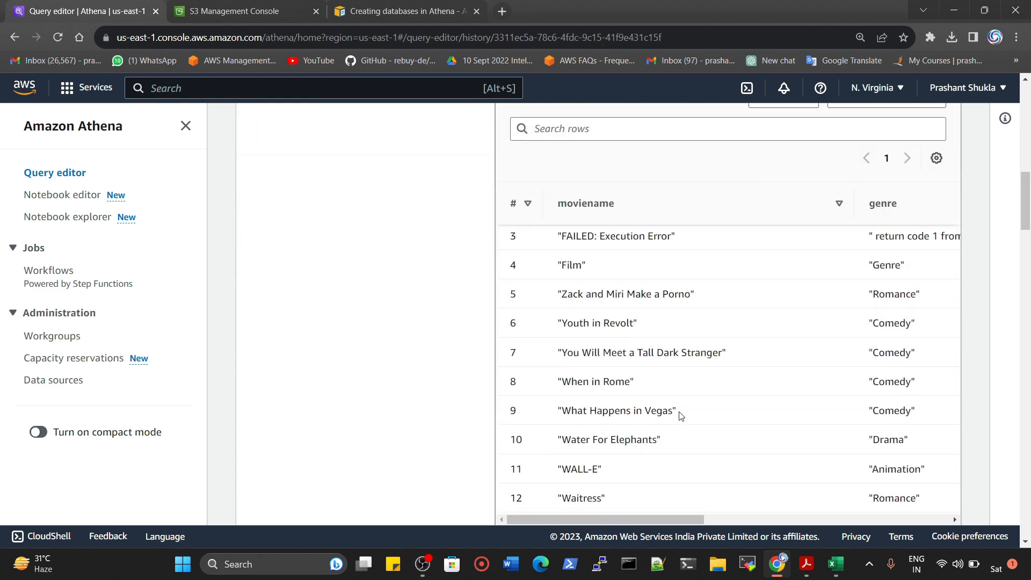
scroll(619, 375, down, 20)
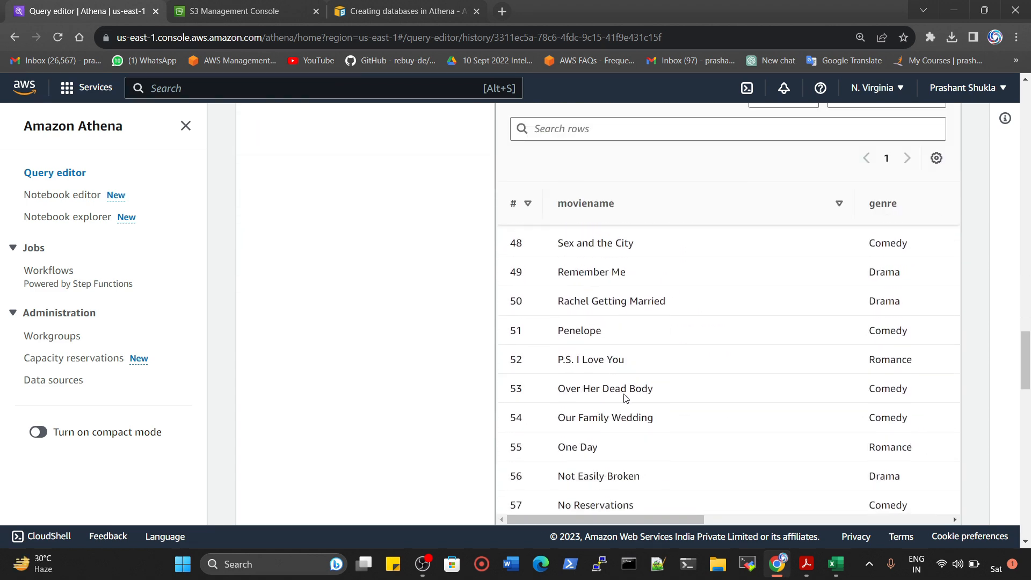
scroll(621, 405, down, 5)
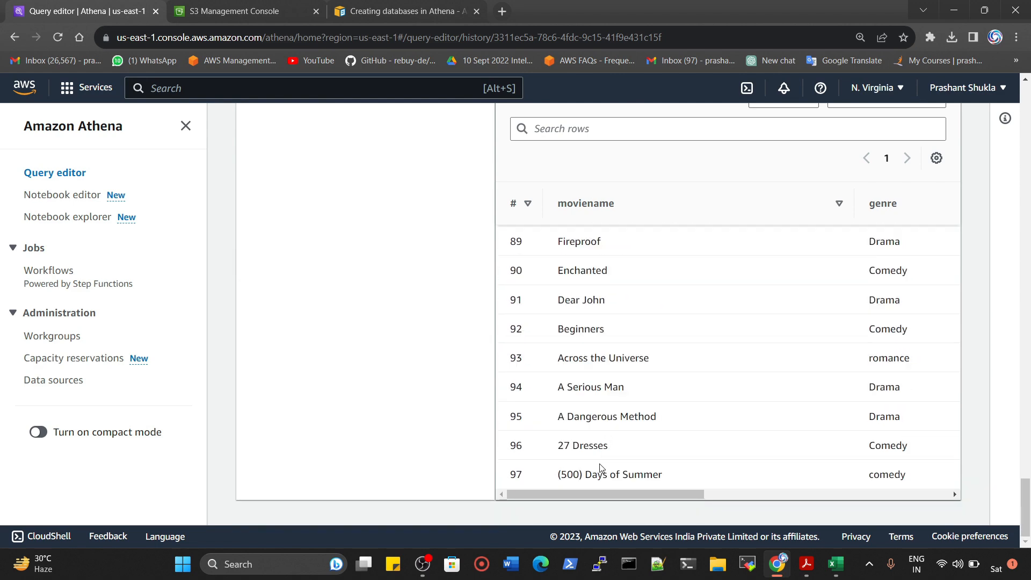
scroll(620, 411, up, 20)
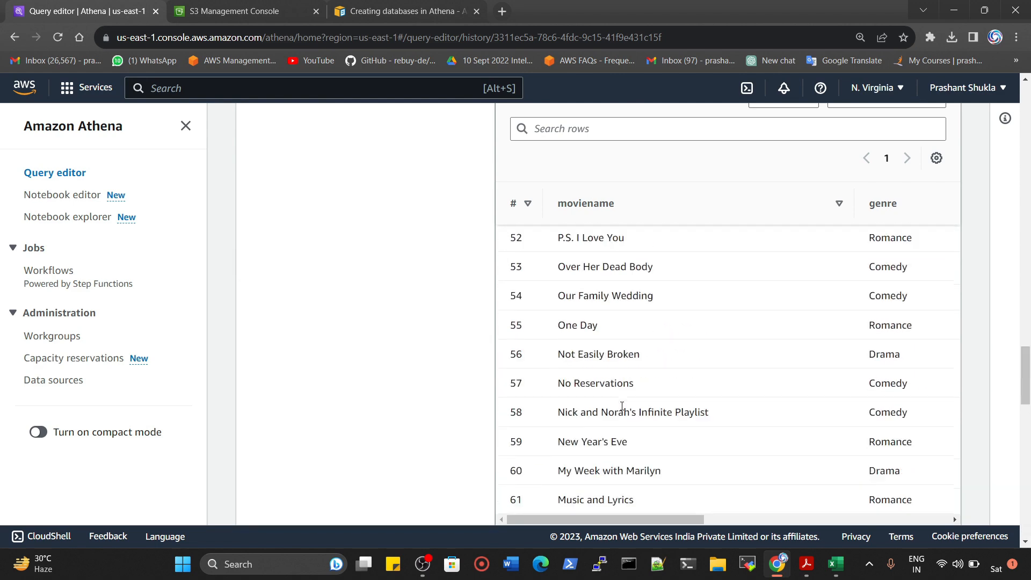
scroll(641, 357, up, 3)
scroll(648, 417, down, 3)
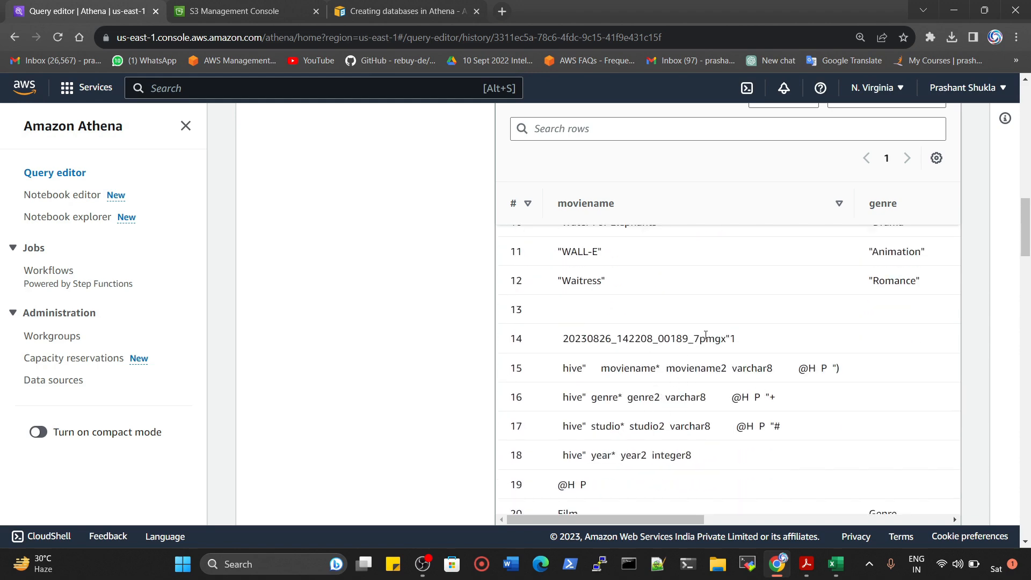
scroll(725, 408, up, 10)
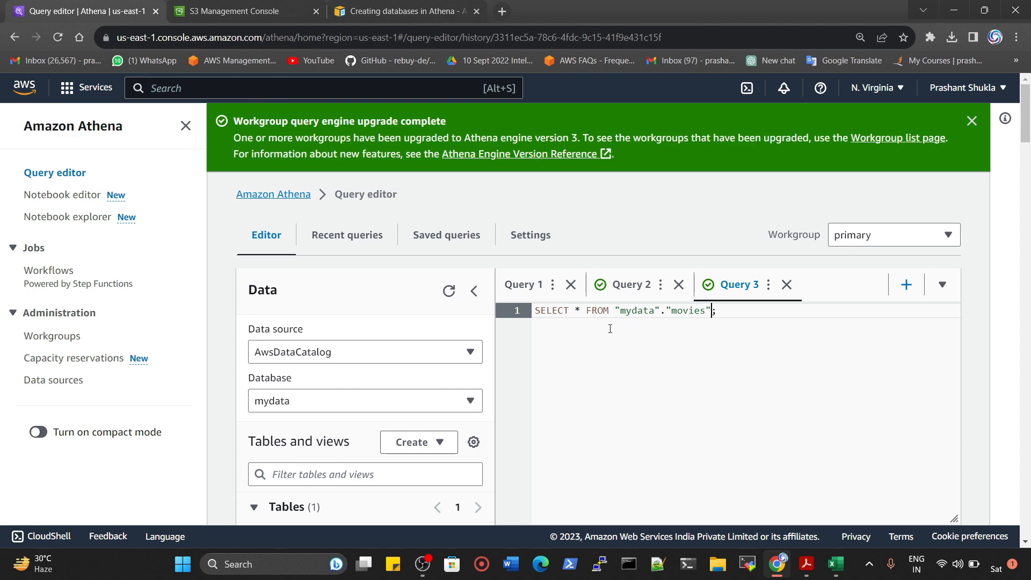
scroll(610, 328, down, 6)
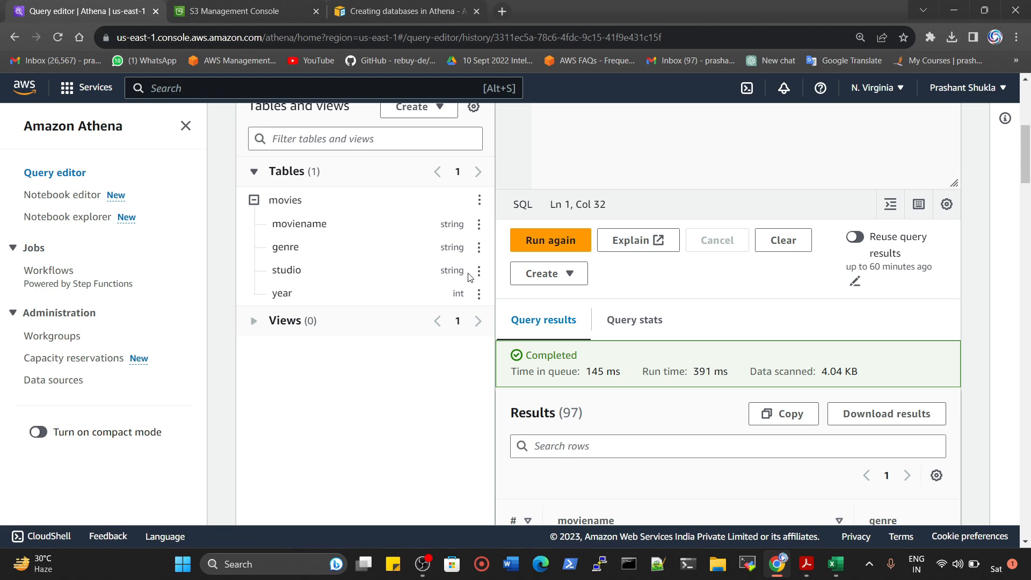
scroll(773, 369, up, 5)
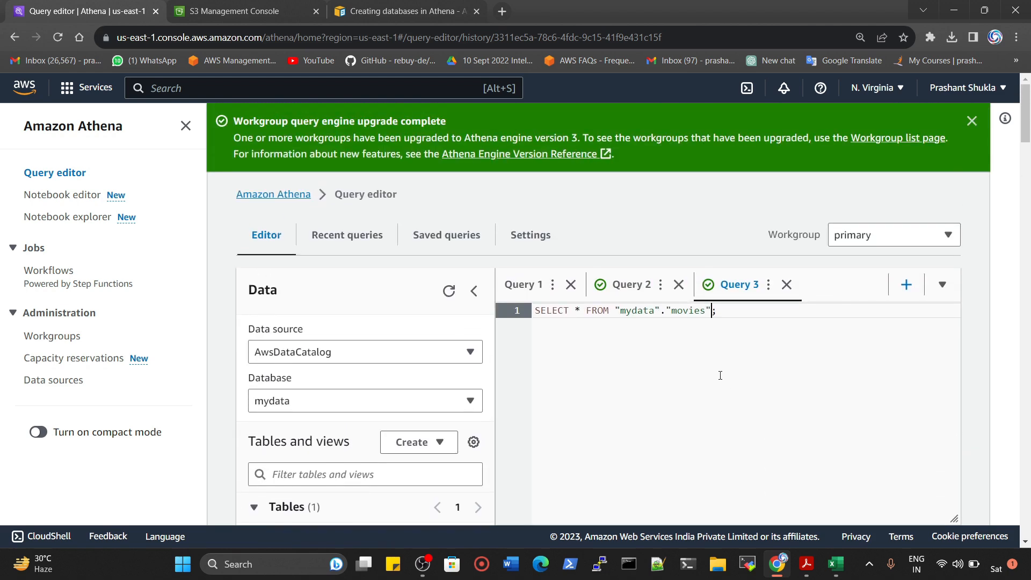
Rerun the SELECT query on "mydata"."movies" three times, checking the run time between runs.
scroll(559, 231, down, 5)
click(553, 237)
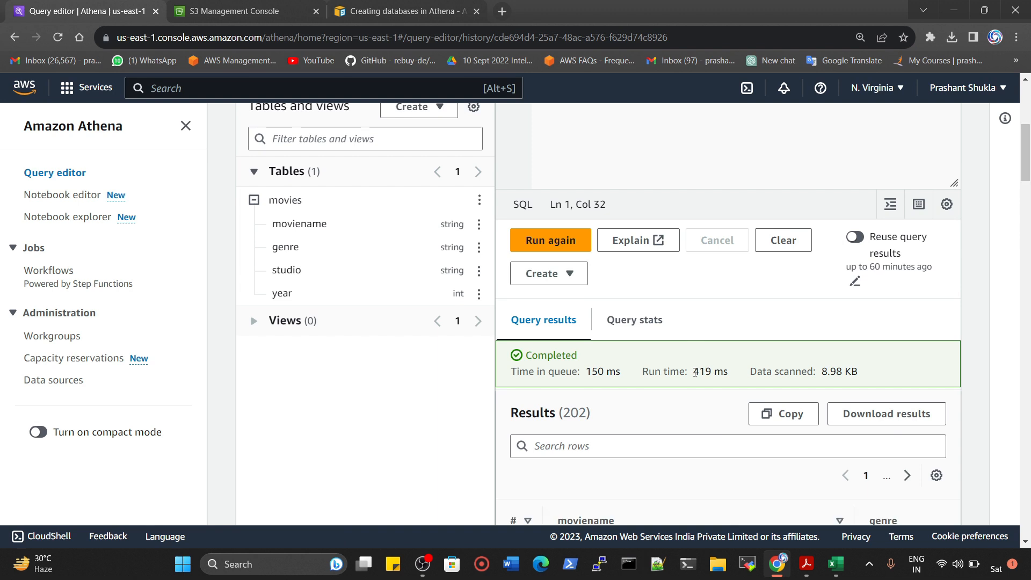
drag(693, 371, 721, 377)
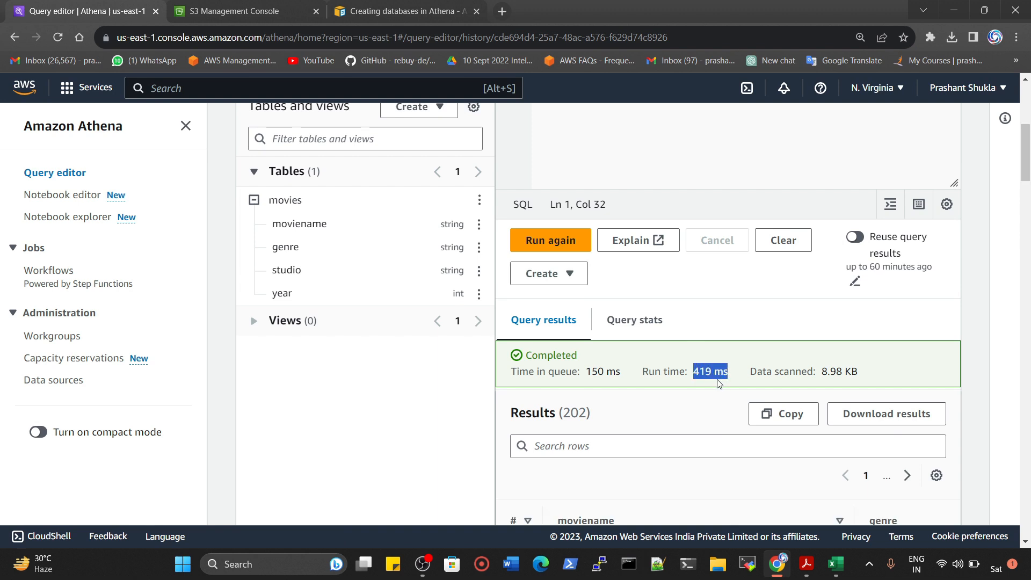
click(548, 240)
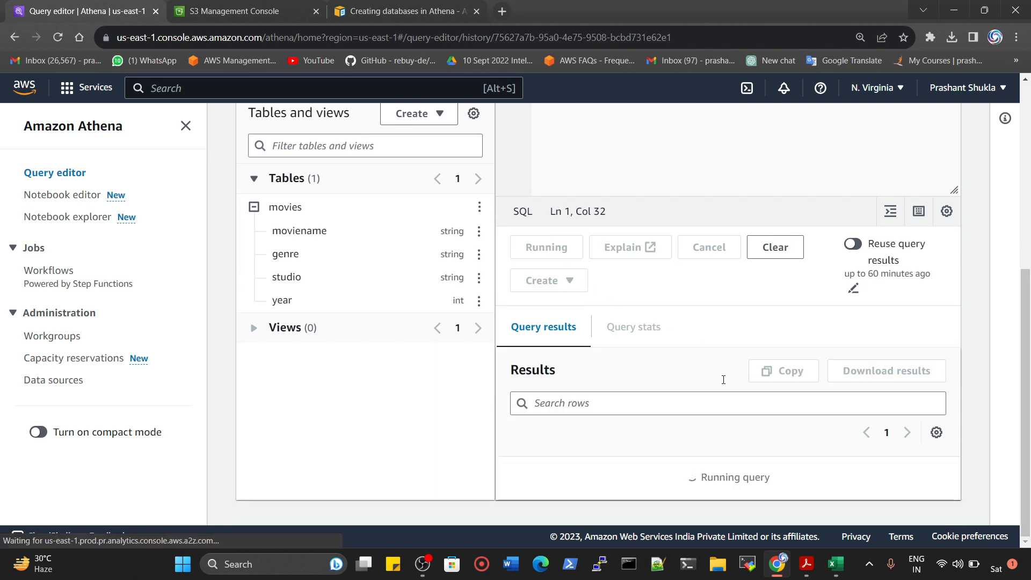
drag(693, 372, 722, 377)
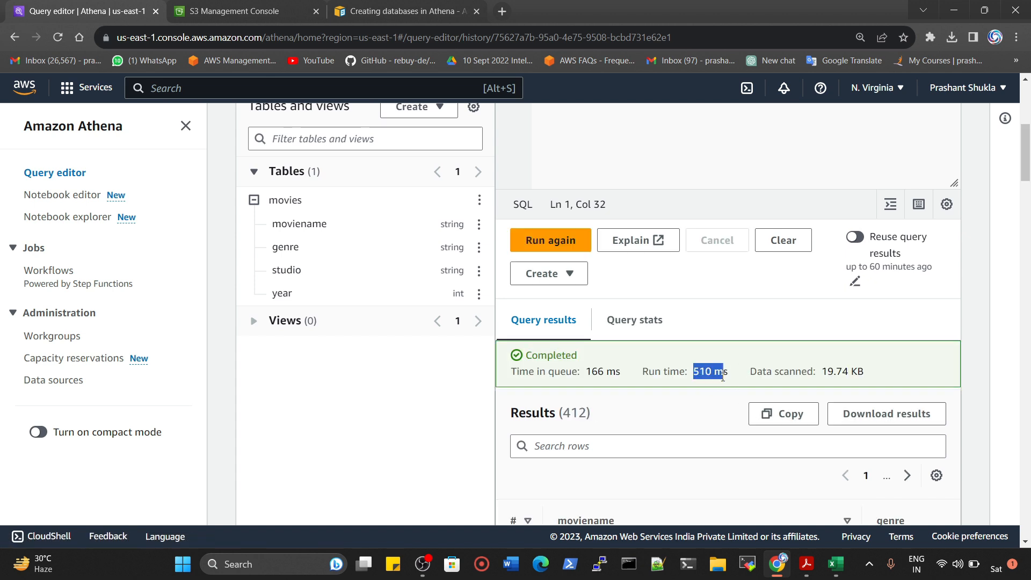
click(534, 239)
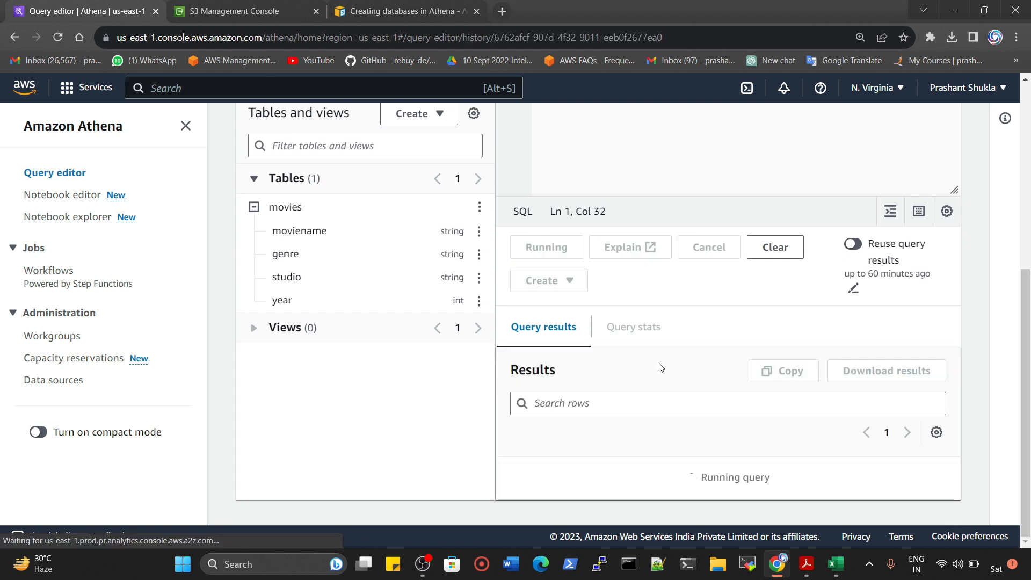
Examine the rows of the latest query results, including the values in the studio and year columns.
scroll(740, 366, down, 6)
scroll(750, 421, down, 10)
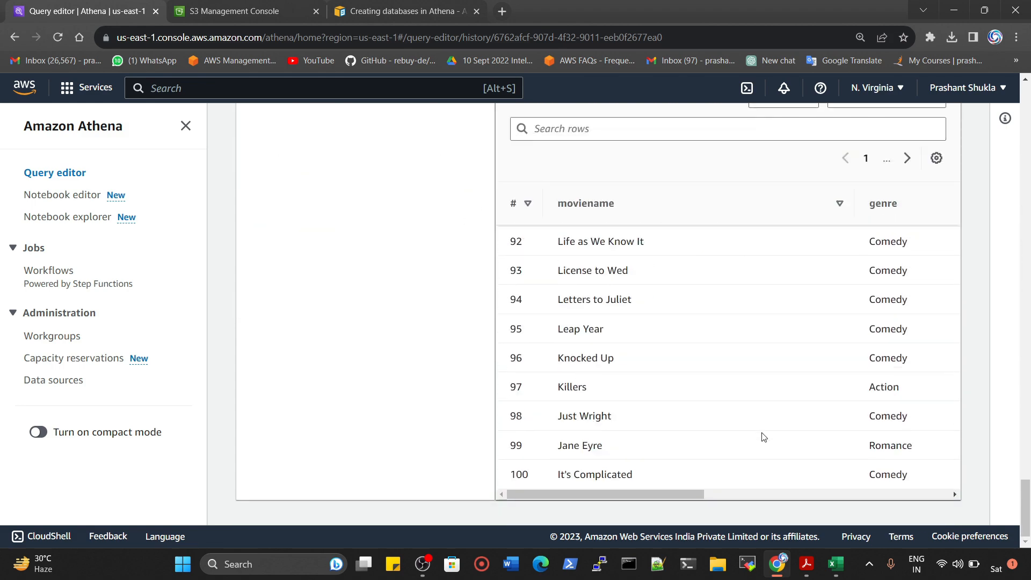
scroll(684, 433, up, 20)
scroll(661, 423, down, 10)
scroll(753, 452, down, 20)
drag(672, 521, 957, 537)
scroll(865, 433, up, 20)
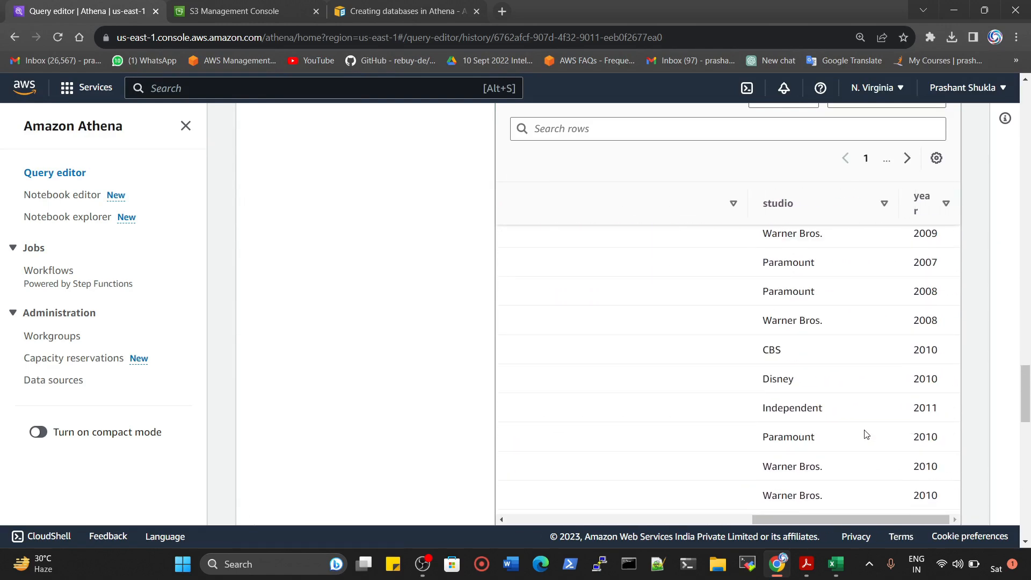
scroll(807, 426, down, 5)
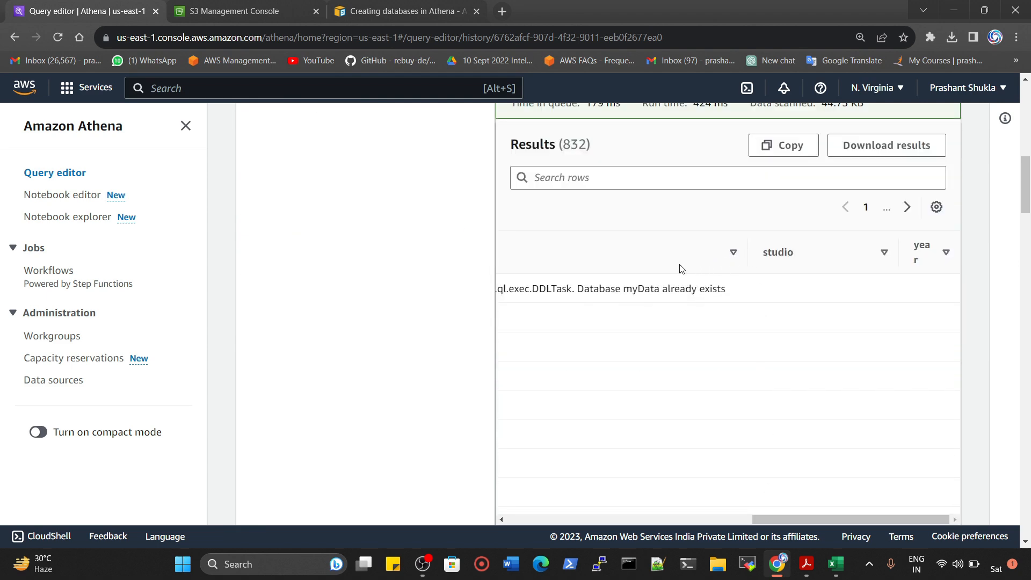
scroll(923, 392, down, 5)
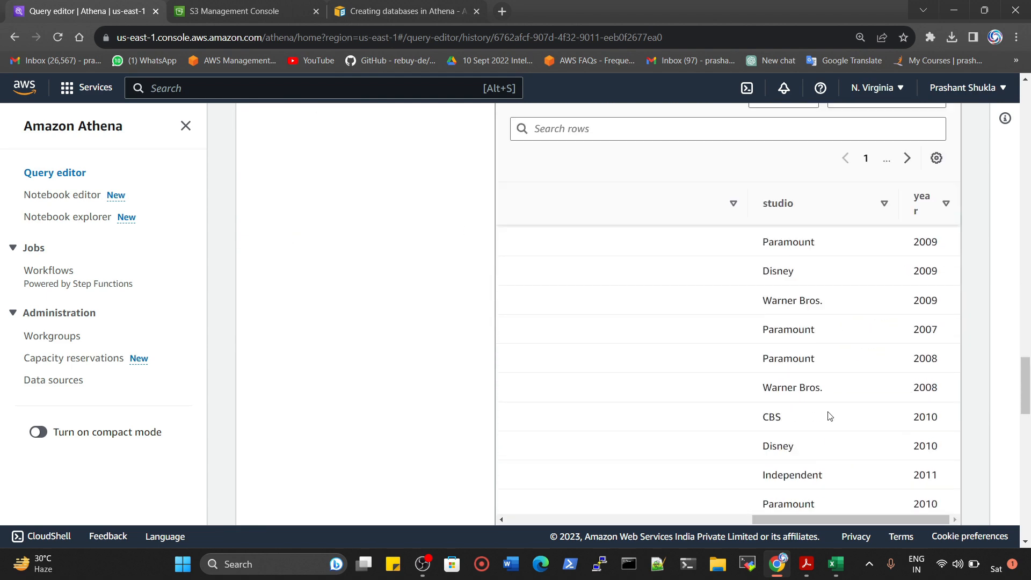
scroll(513, 315, up, 15)
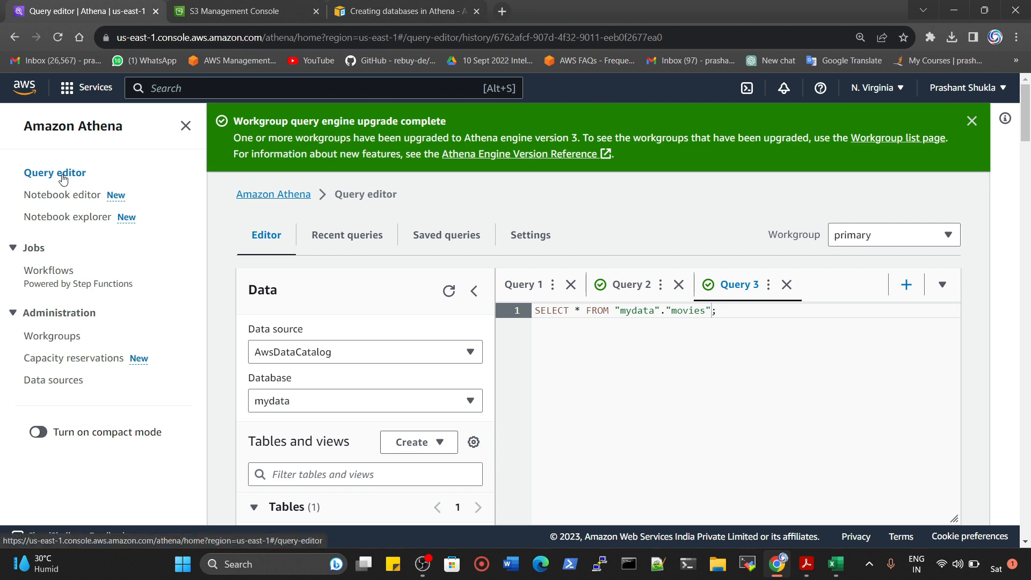
View the Amazon Athena landing page and return to the query editor.
click(368, 246)
click(272, 127)
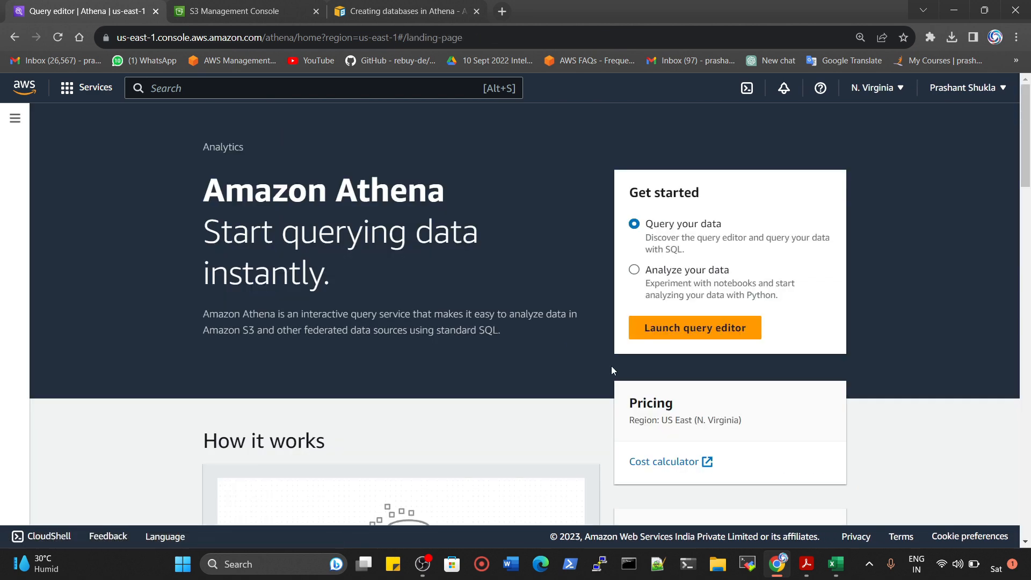
click(16, 119)
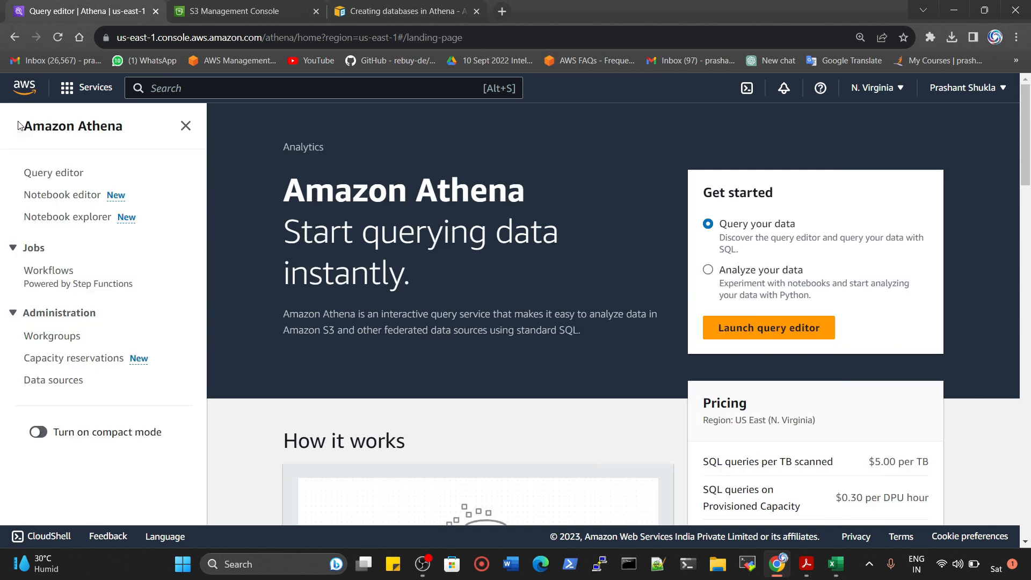
click(52, 174)
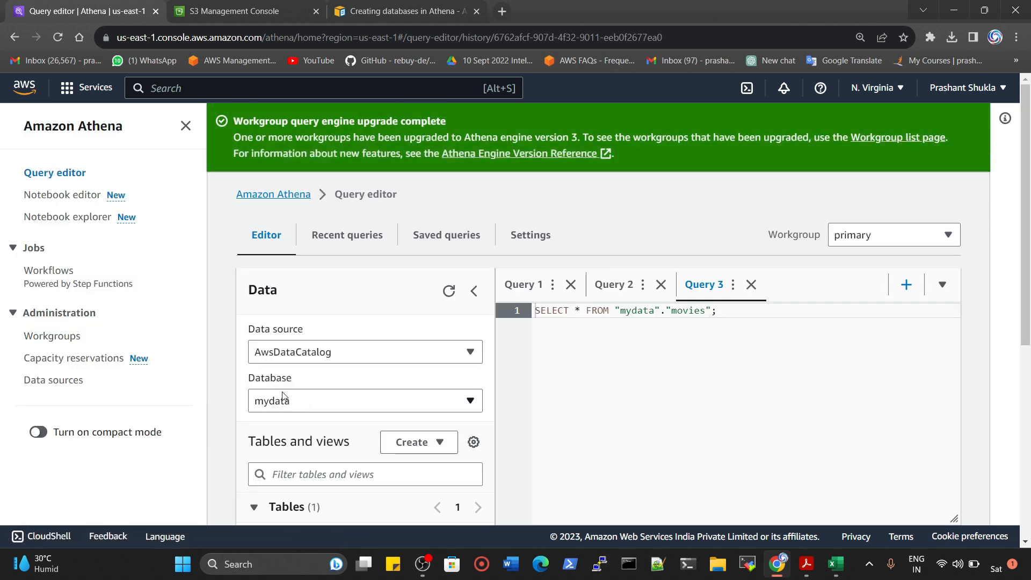
Look through the recent queries, selecting several entries in turn, and view the saved queries.
click(347, 167)
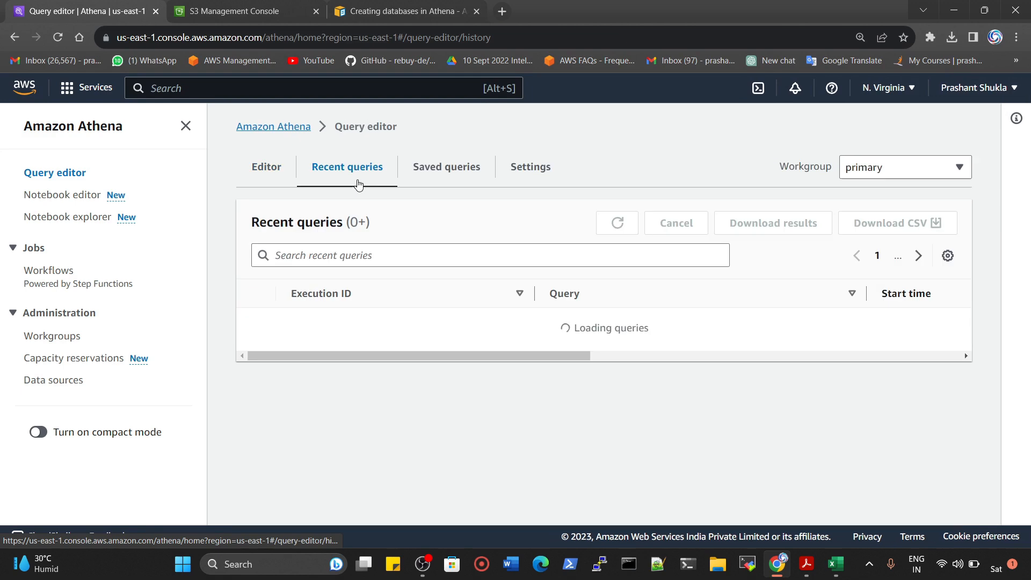
click(257, 323)
click(256, 352)
click(257, 381)
scroll(306, 344, down, 1)
scroll(314, 355, down, 1)
scroll(321, 317, up, 2)
click(436, 184)
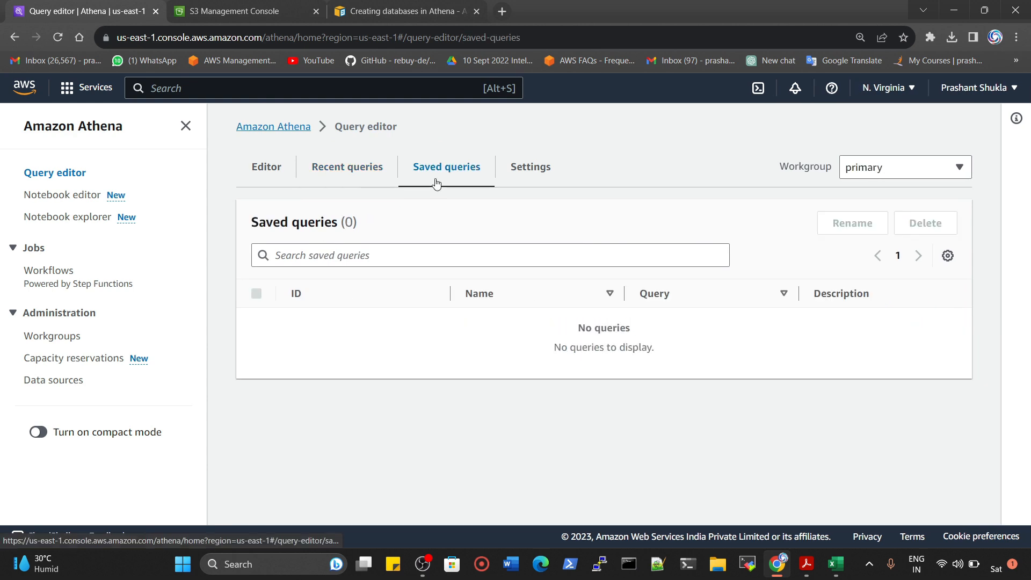
Review the query result location and encryption settings in their edit form, and cancel the editing.
click(530, 175)
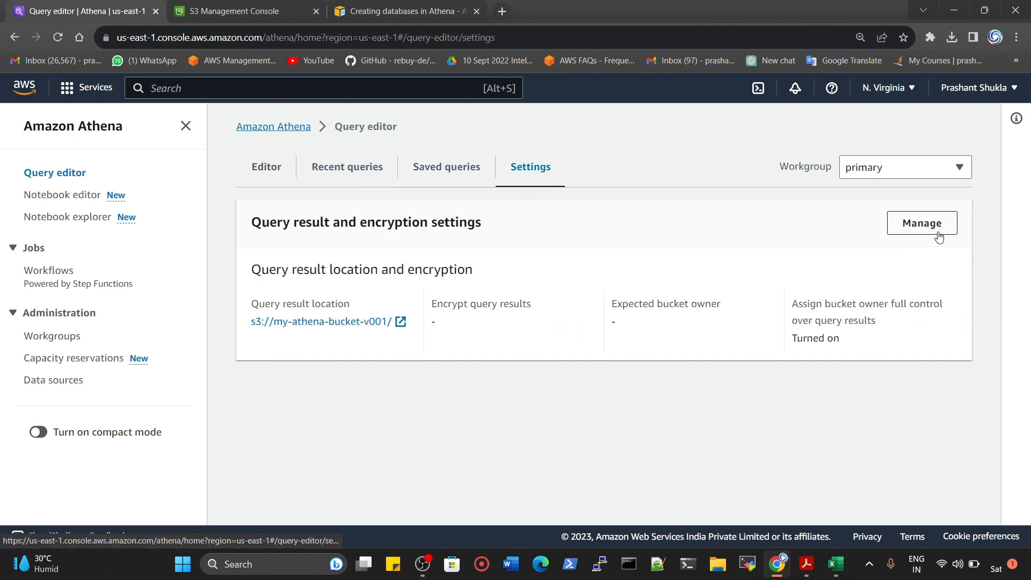
click(921, 223)
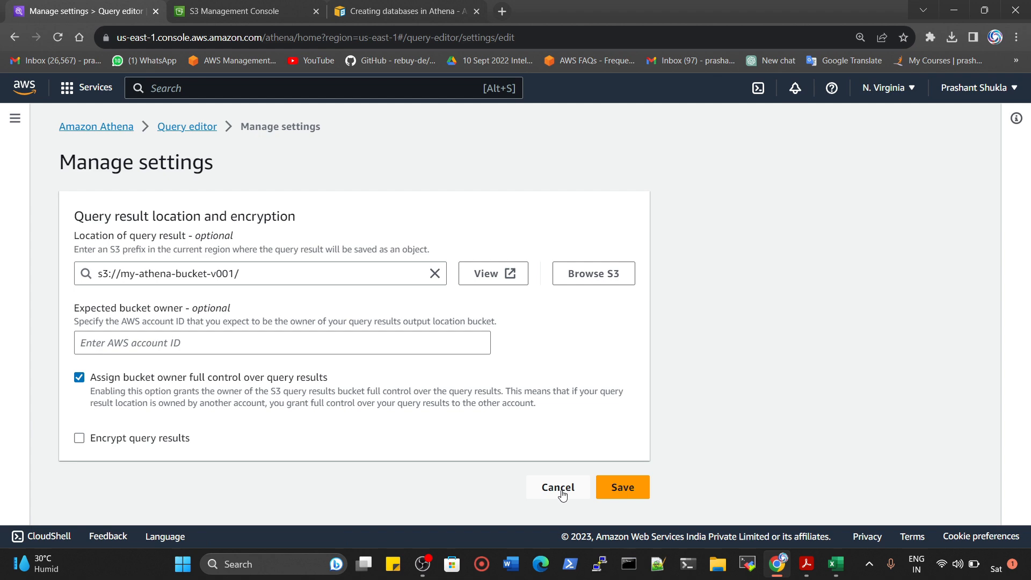
scroll(537, 446, down, 2)
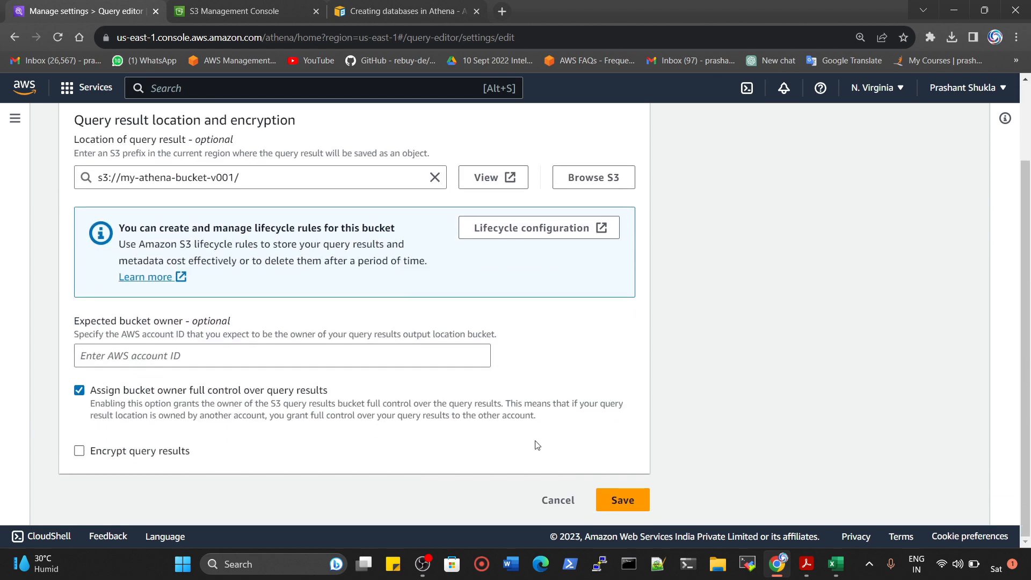
click(558, 500)
Switch to the S3 console and empty the my-athena-bucket-v001 bucket, confirming with "permanently delete" and exiting the status page.
click(236, 11)
click(257, 369)
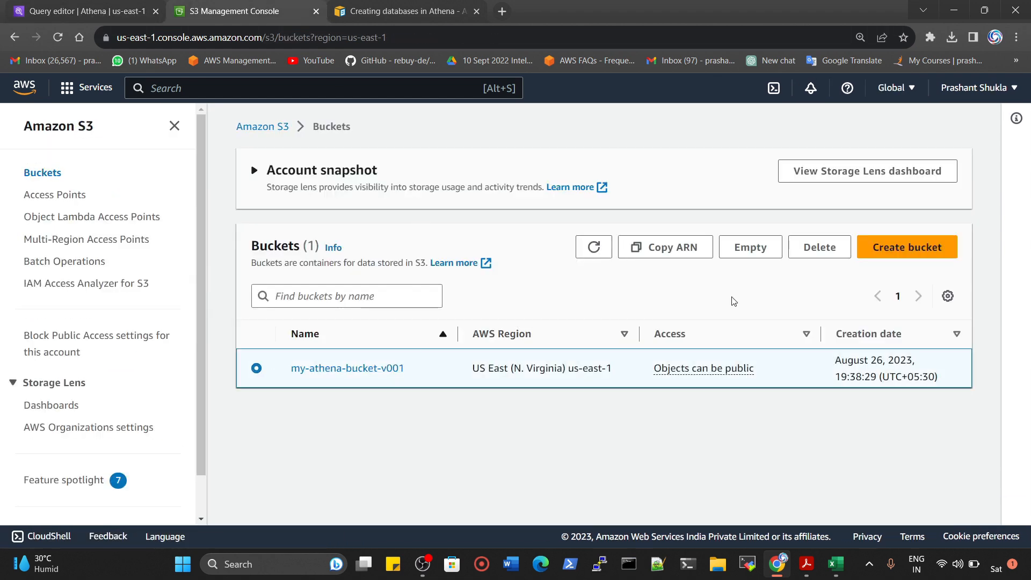
click(760, 255)
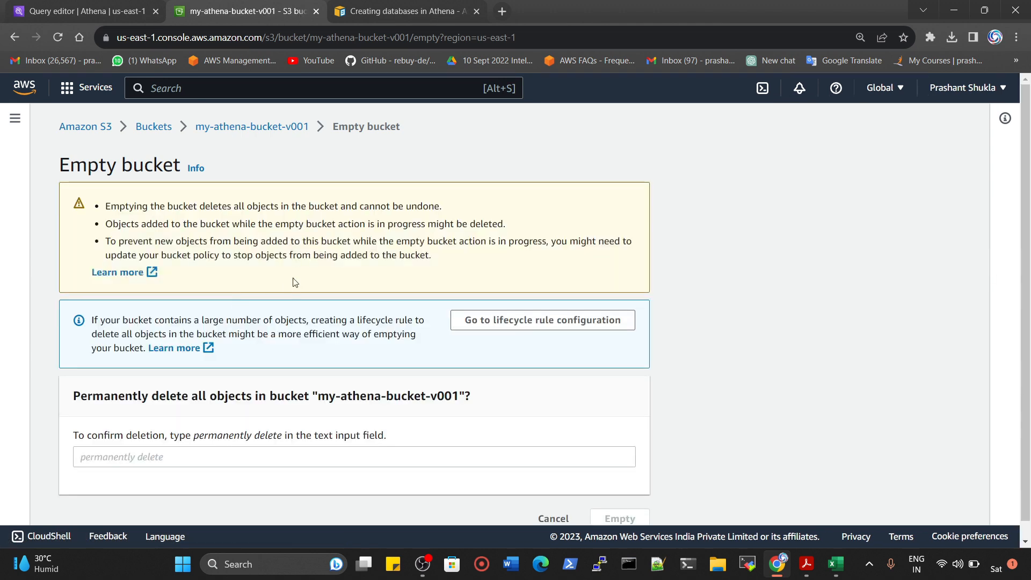
drag(207, 441, 286, 446)
key(ctrl+c)
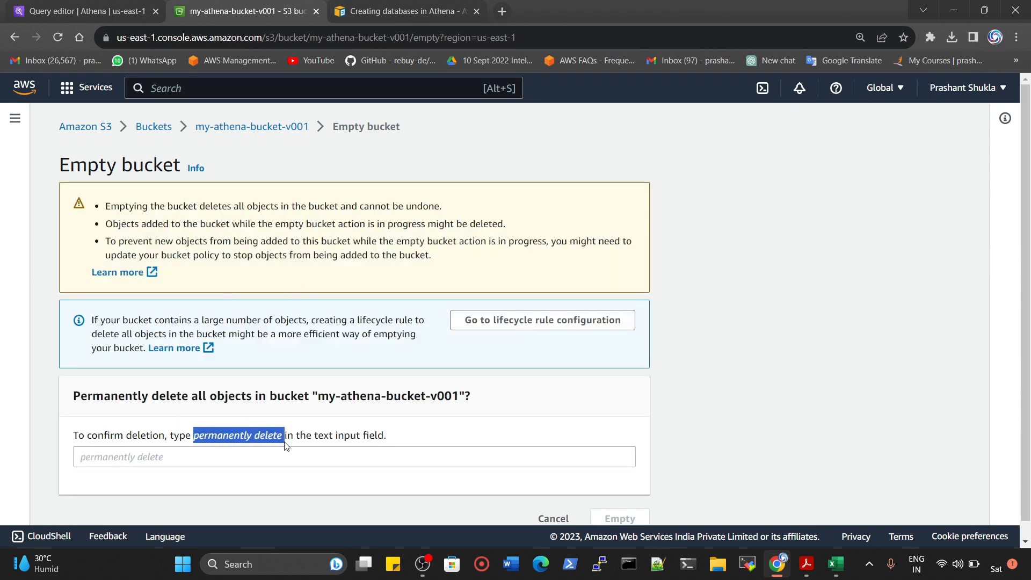
click(258, 456)
key(ctrl+v)
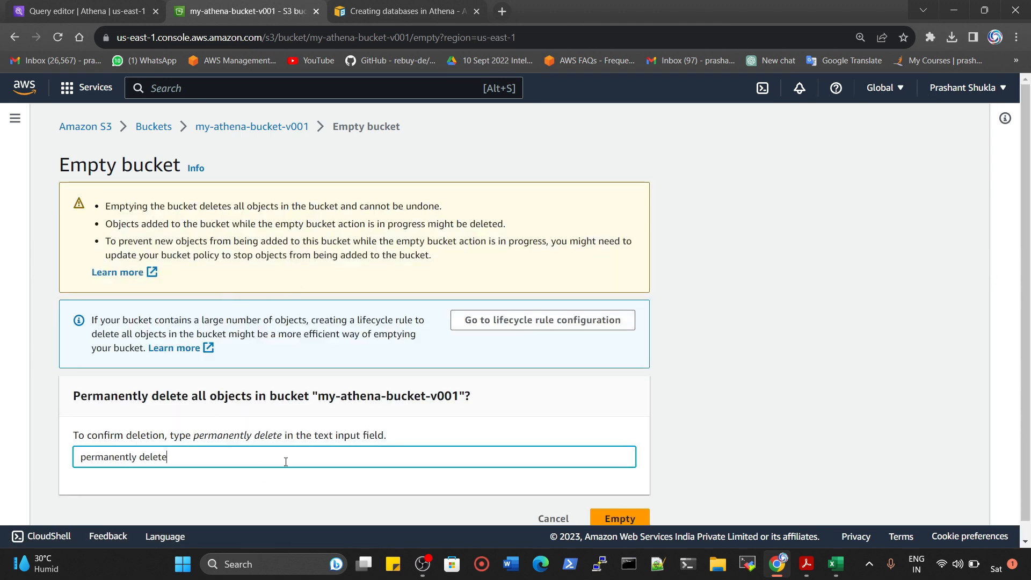
scroll(594, 478, down, 1)
click(620, 499)
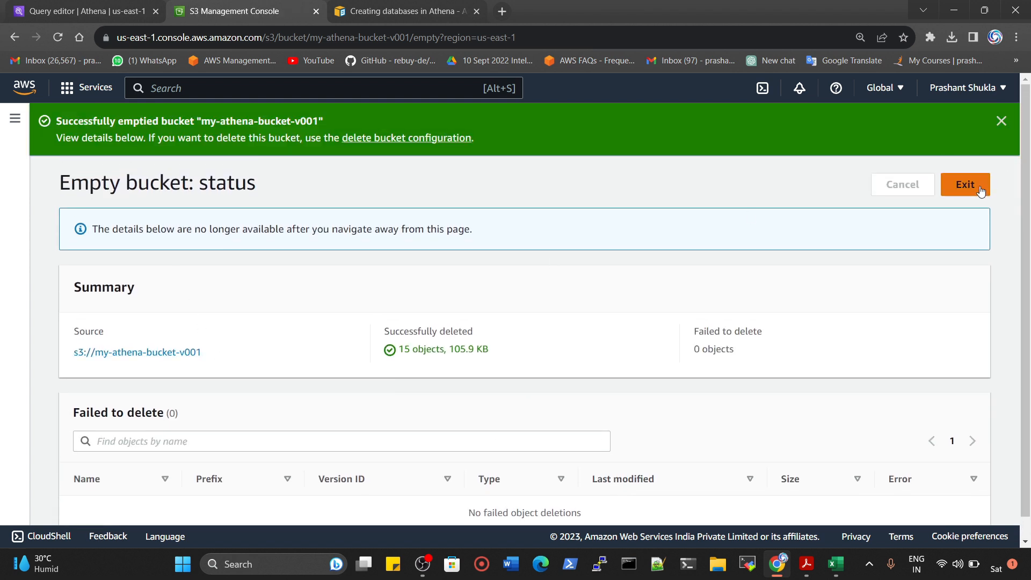
click(971, 192)
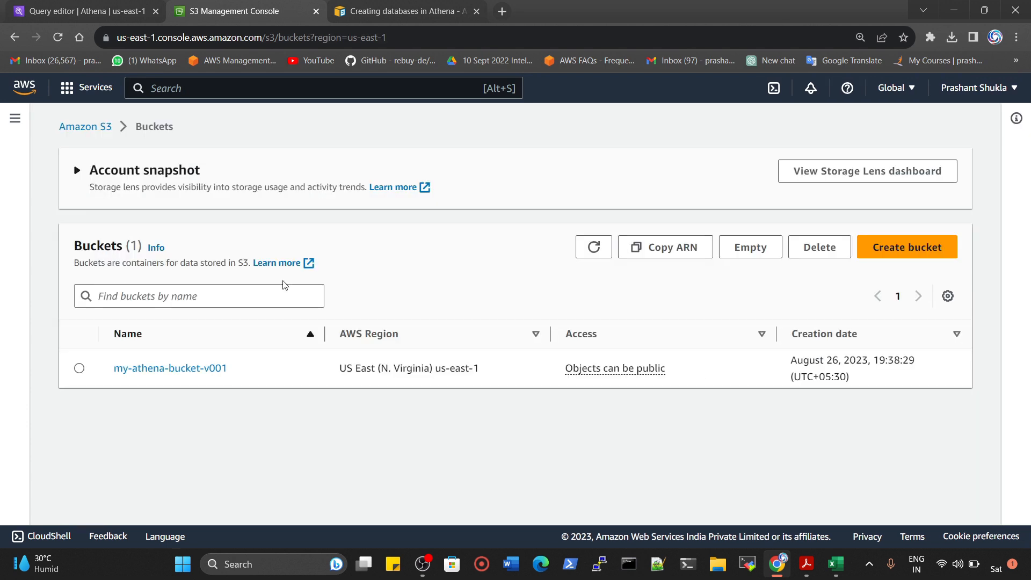
Delete the my-athena-bucket-v001 bucket, confirming the deletion with its name.
click(80, 369)
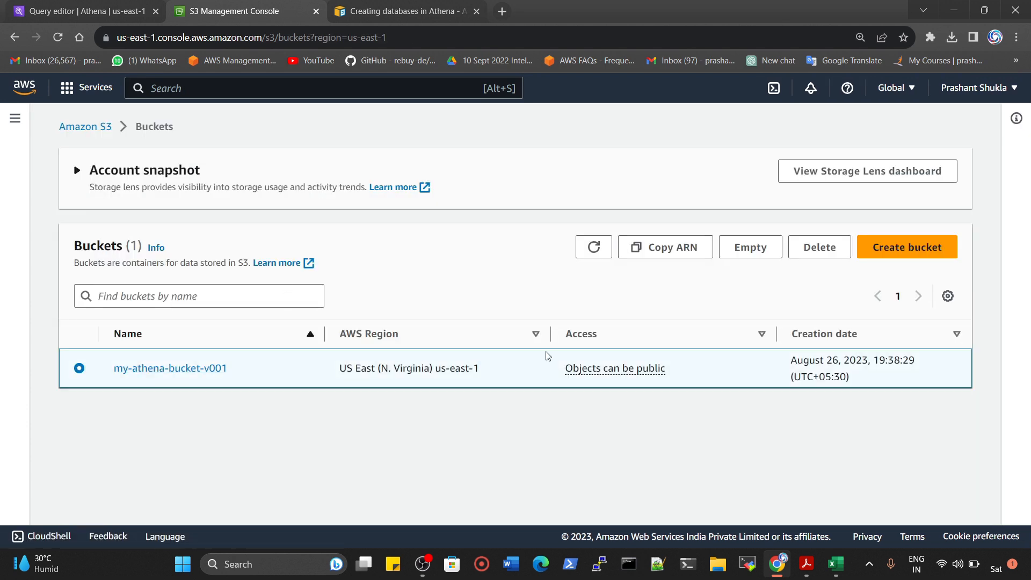
click(819, 248)
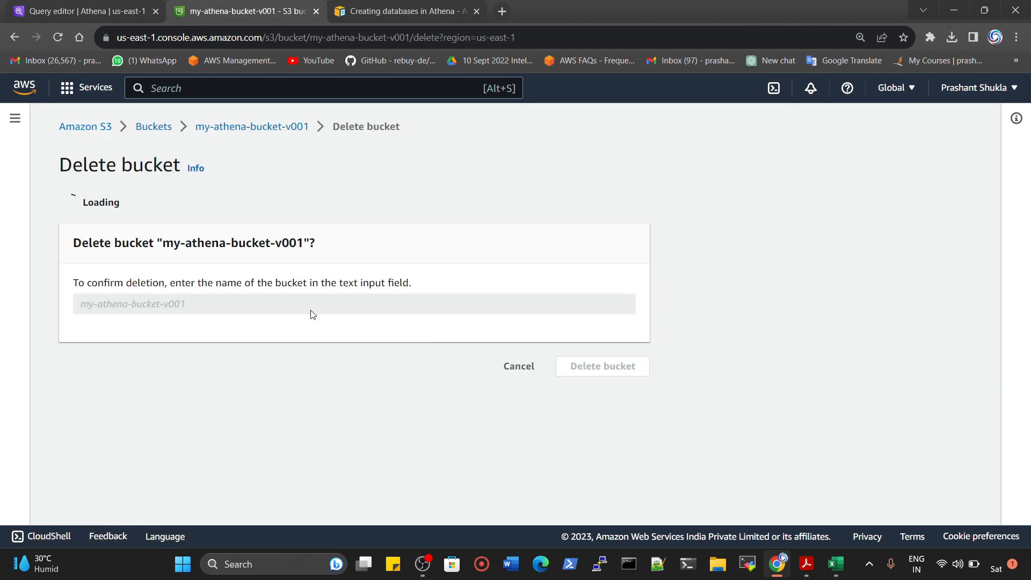
drag(168, 242, 292, 362)
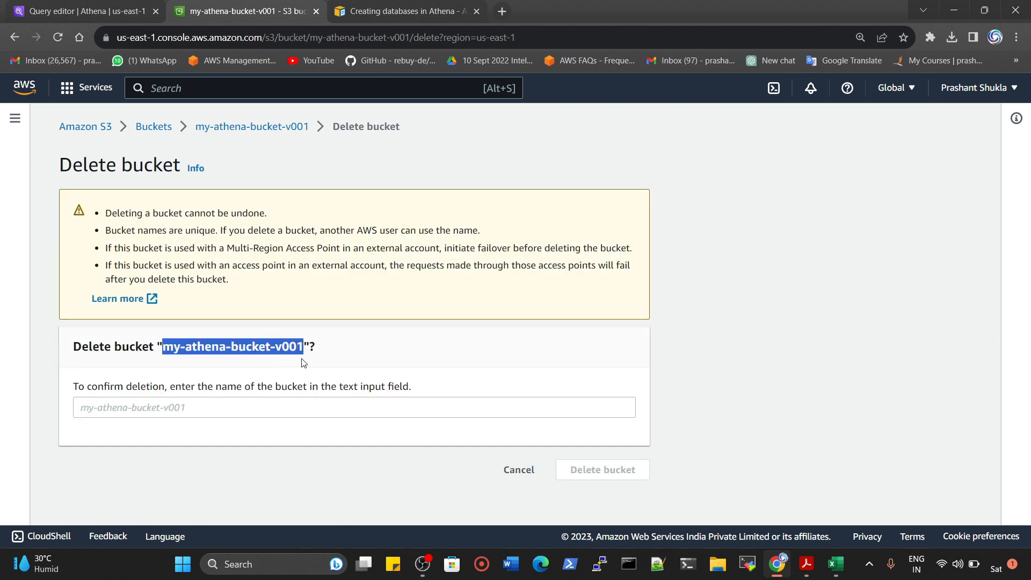
click(290, 407)
text(my-athena-bucket-v001)
click(600, 476)
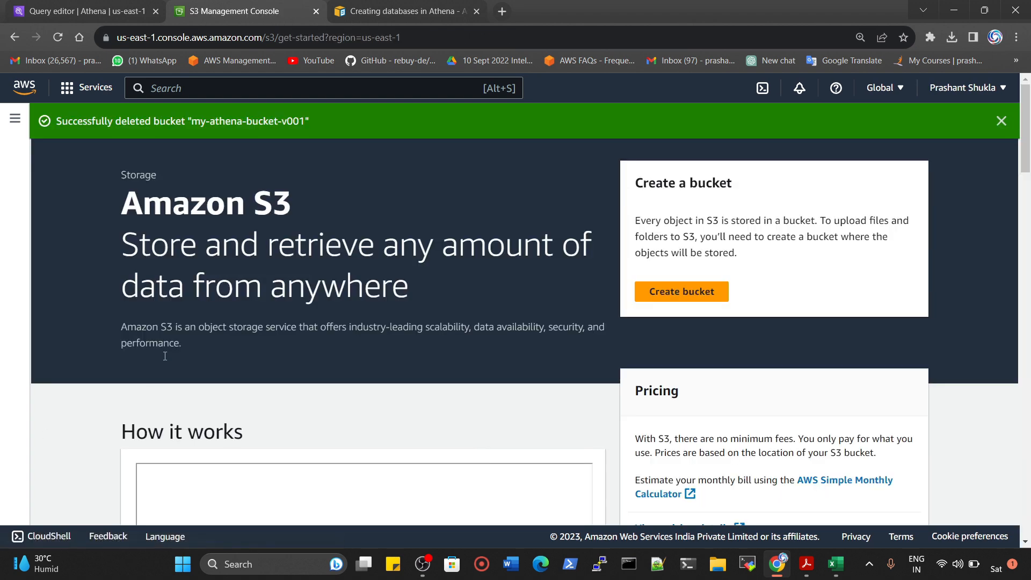
Switch to the Athena console and look over the query editor and the Amazon Athena landing page.
click(40, 7)
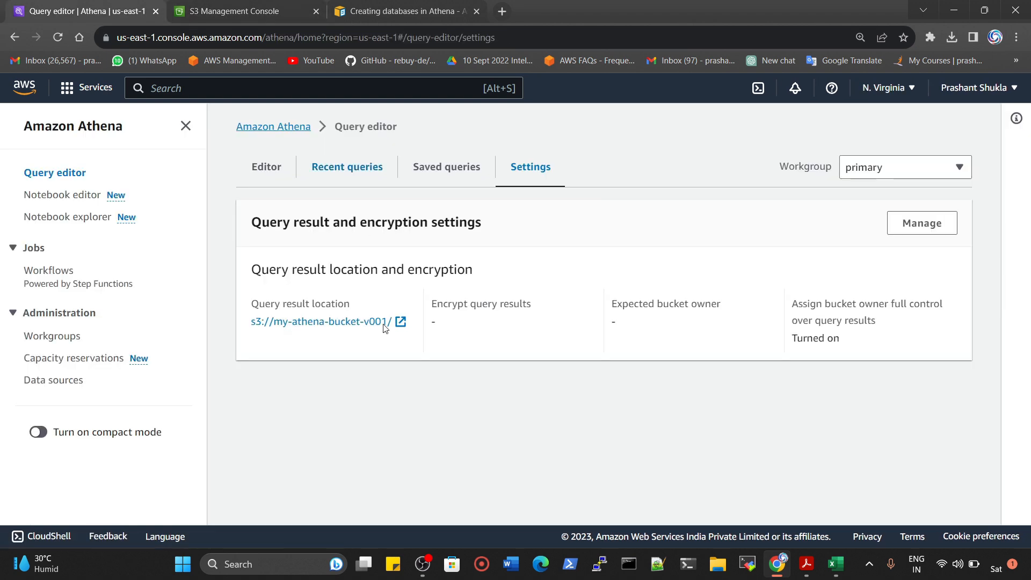
click(69, 173)
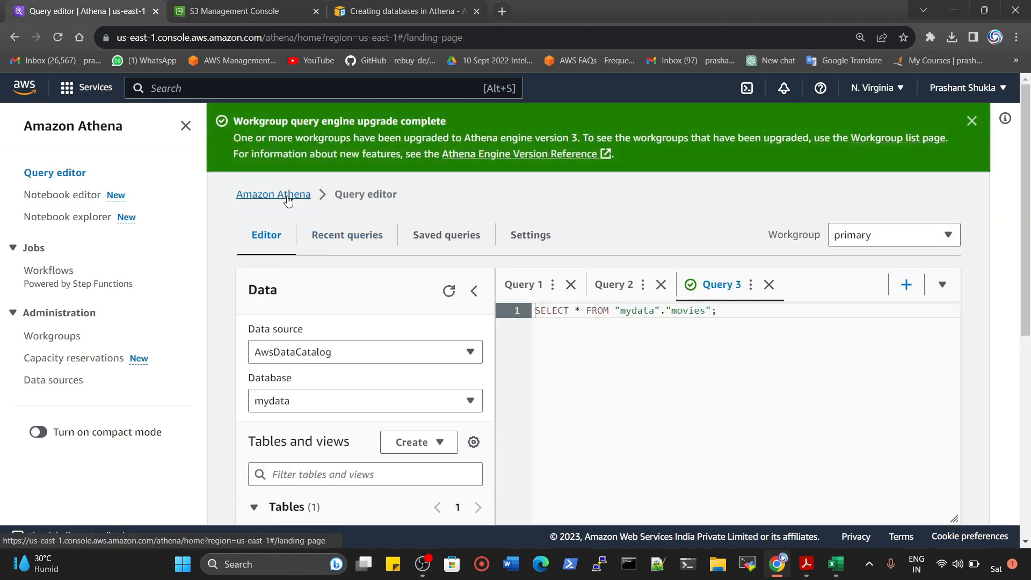
click(287, 195)
scroll(741, 419, down, 5)
scroll(751, 432, up, 5)
Try to delete the primary workgroup in Athena, confirming with "primary".
click(15, 119)
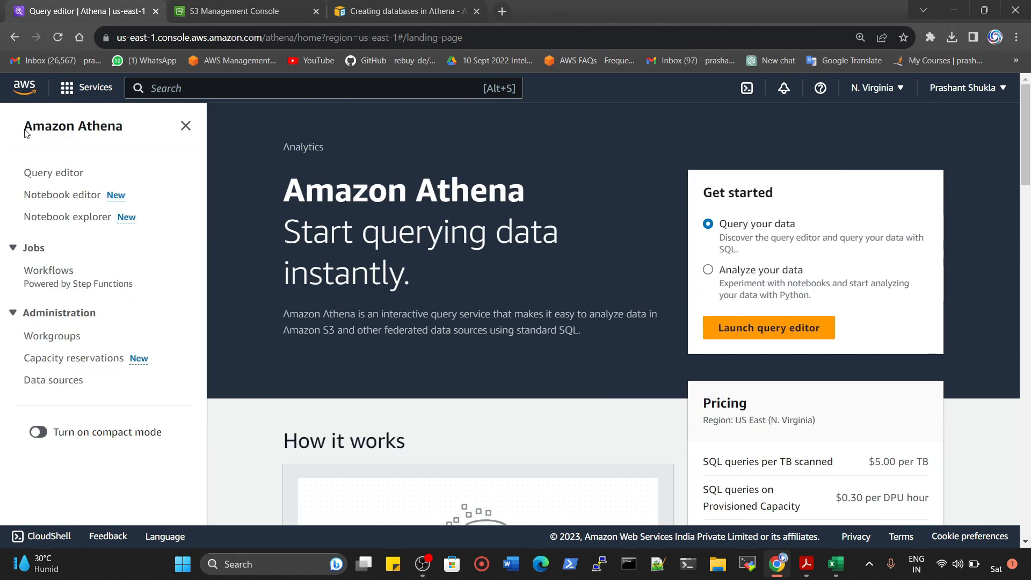
click(50, 338)
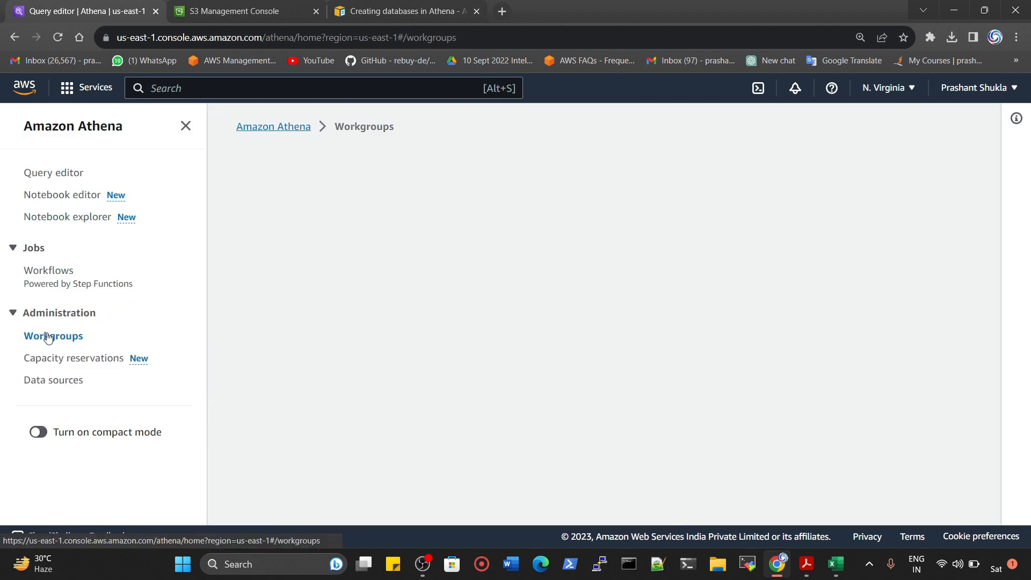
click(293, 331)
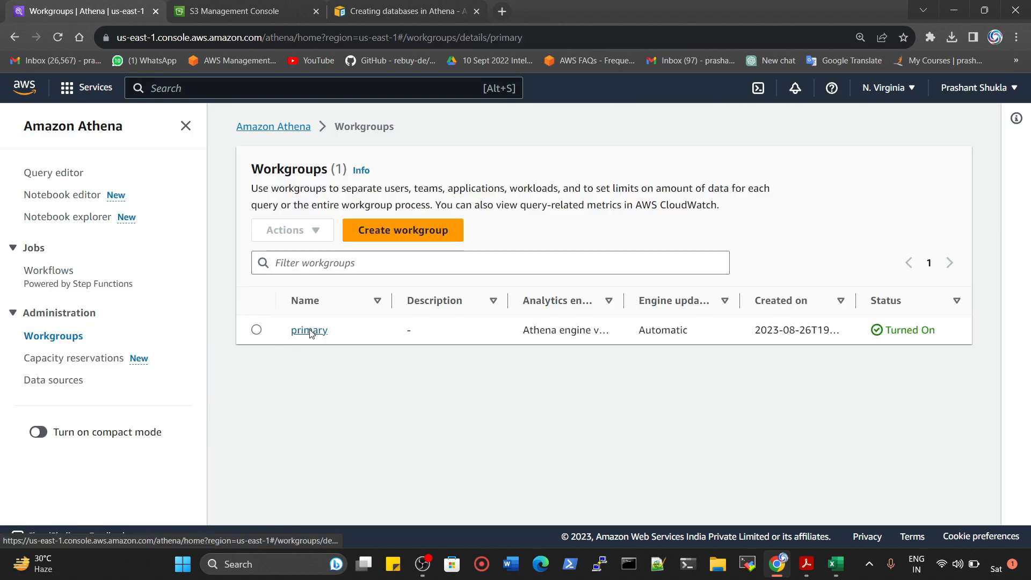
click(291, 217)
click(436, 352)
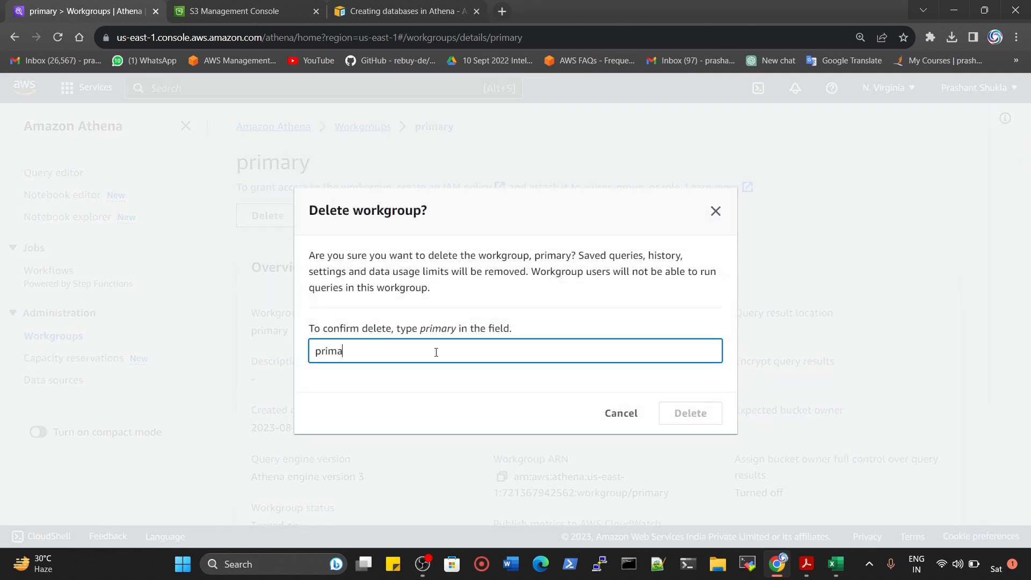
text(primaryt)
key(BackSpace)
click(683, 419)
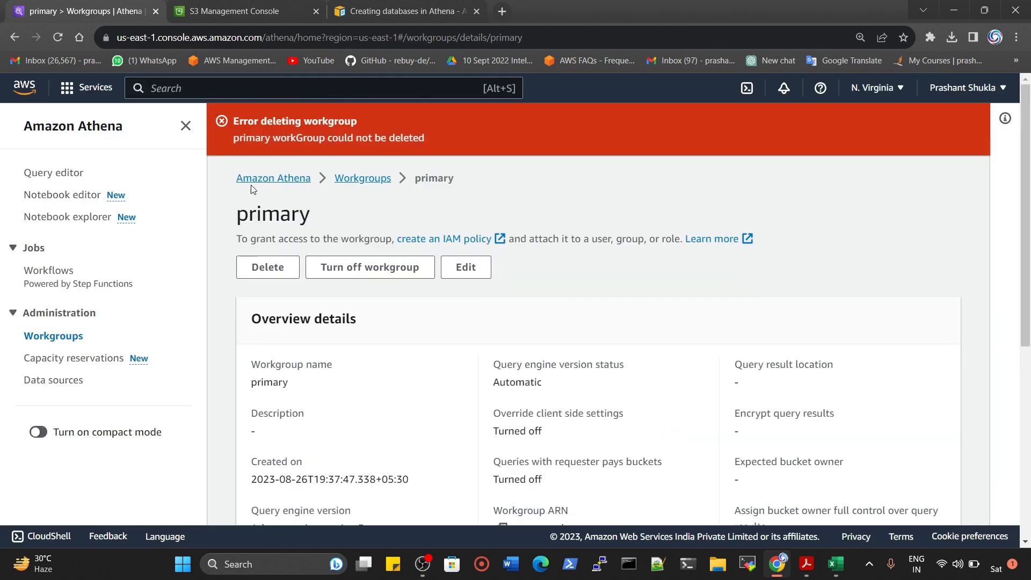
drag(237, 138, 424, 137)
Review the primary workgroup's overview details and the Step Functions workflows page for Athena jobs.
click(357, 184)
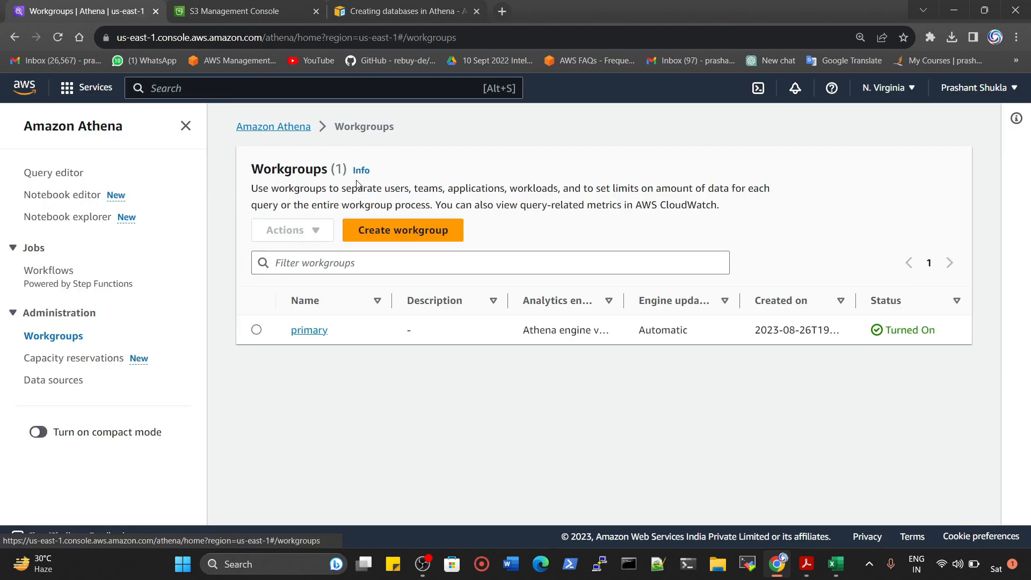
click(307, 332)
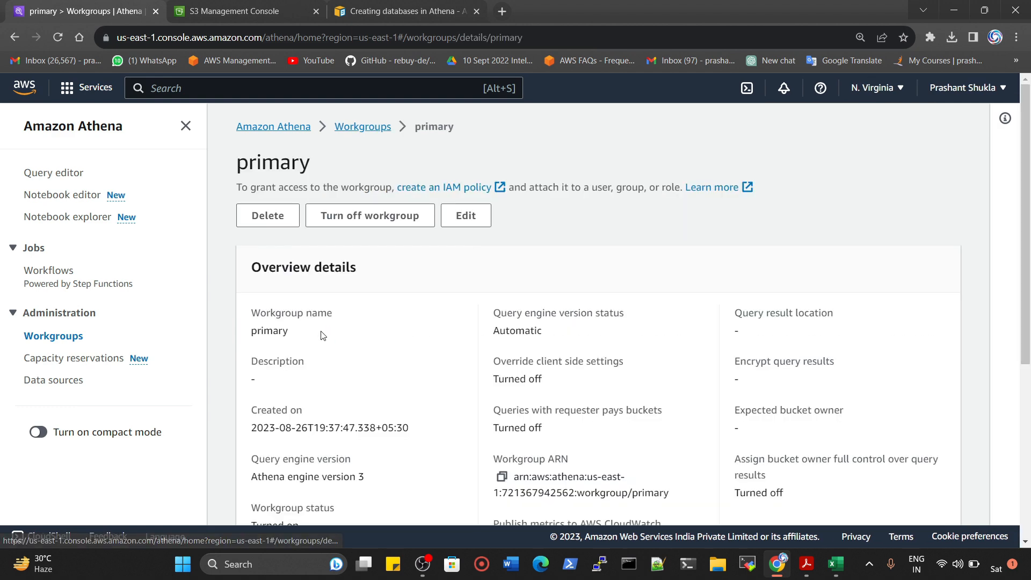
scroll(440, 354, down, 5)
scroll(451, 365, up, 5)
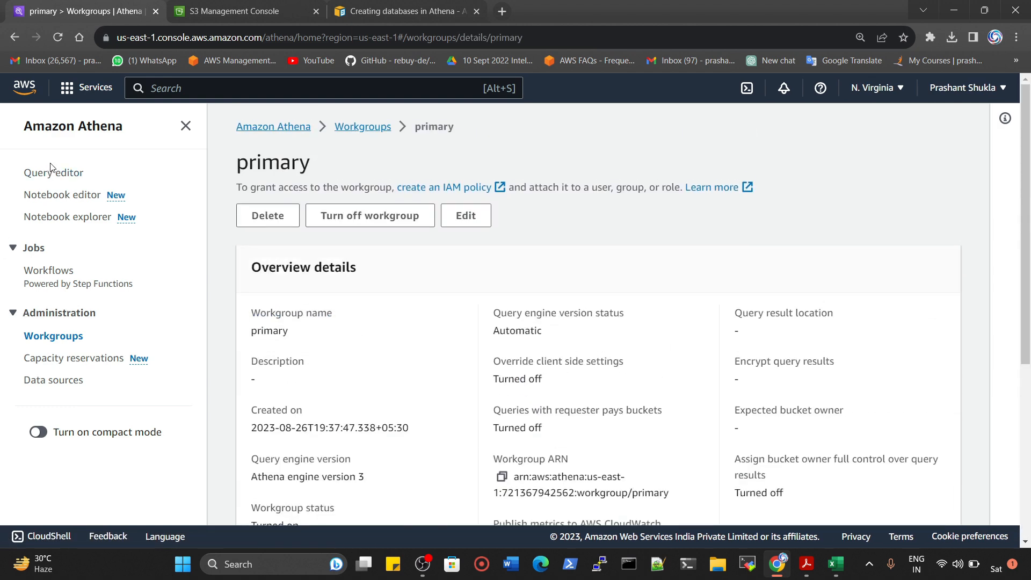
click(60, 272)
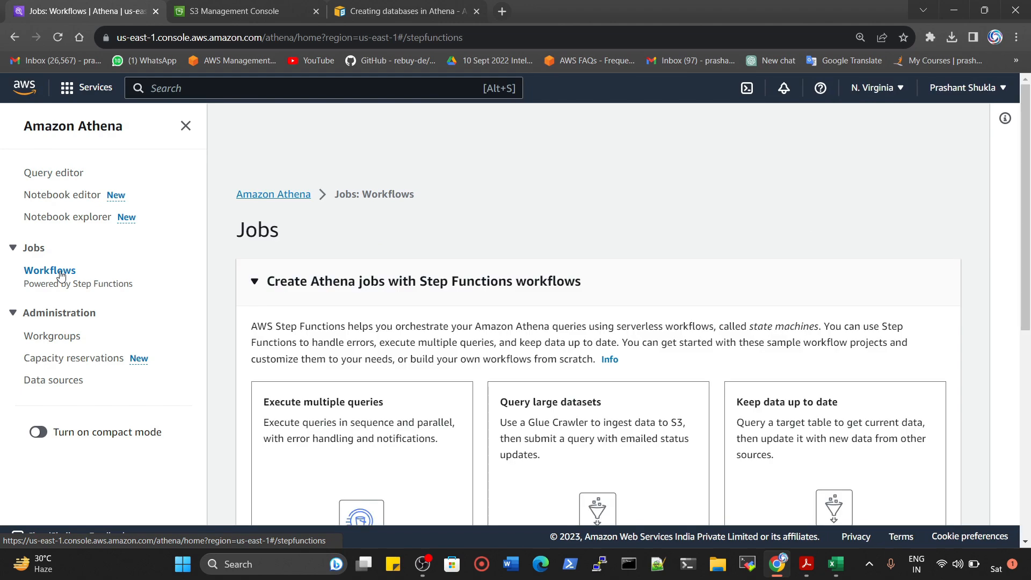
scroll(453, 324, down, 5)
scroll(387, 376, up, 5)
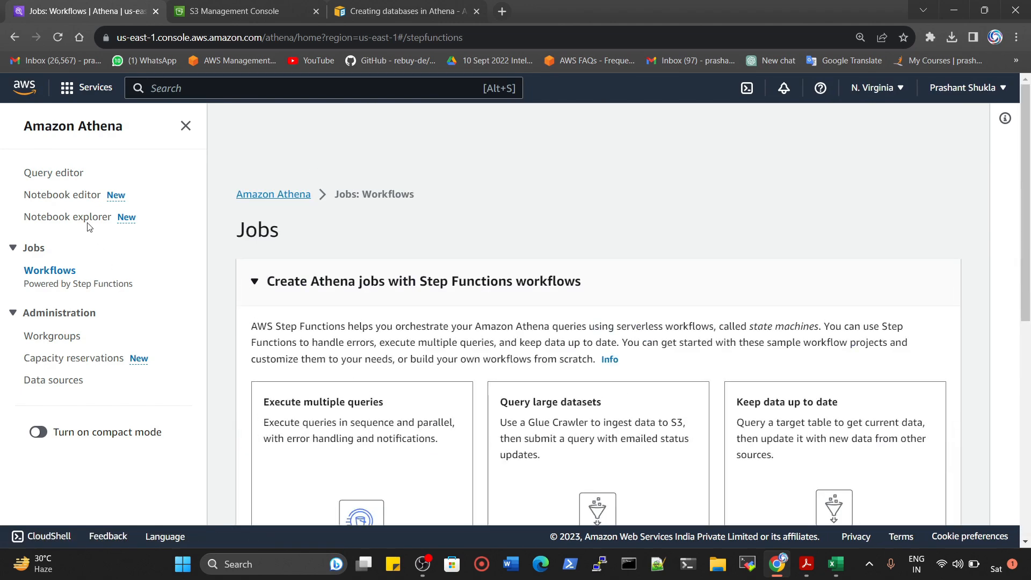
Delete the movies table from the mydata database in the query editor, confirming with "movies".
click(57, 178)
scroll(450, 350, down, 3)
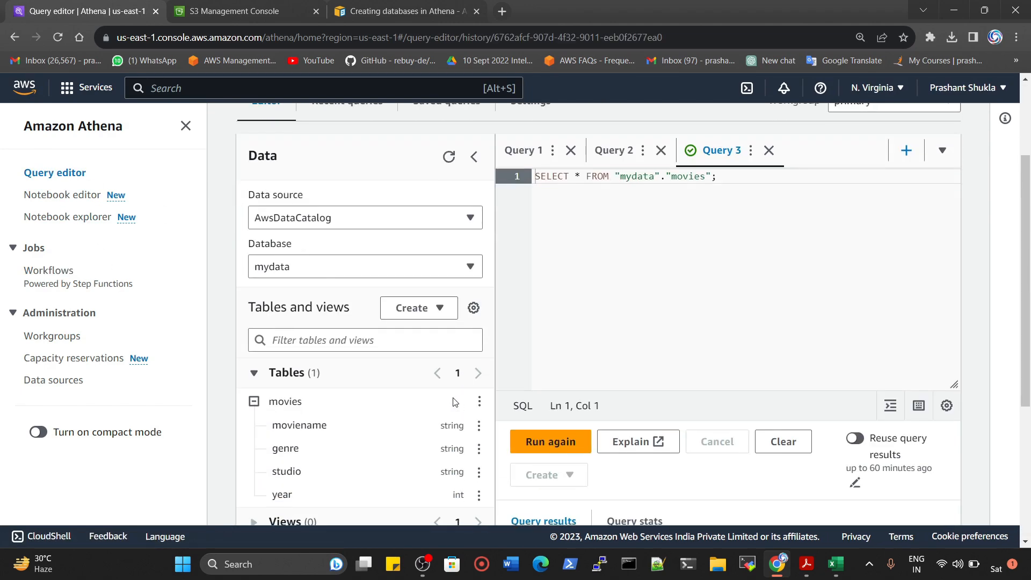
scroll(450, 350, down, 2)
click(476, 267)
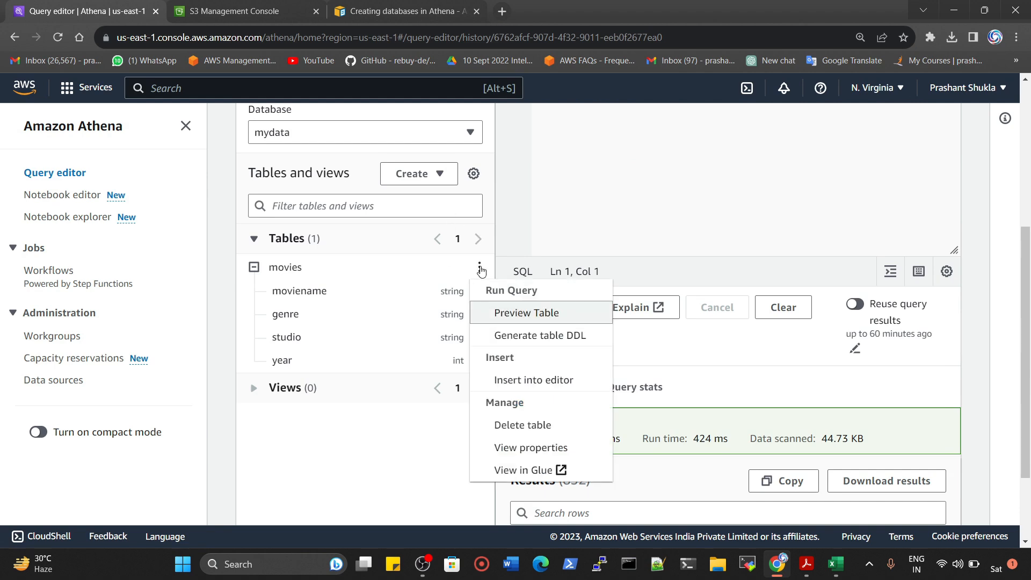
click(539, 424)
click(453, 348)
text(movies)
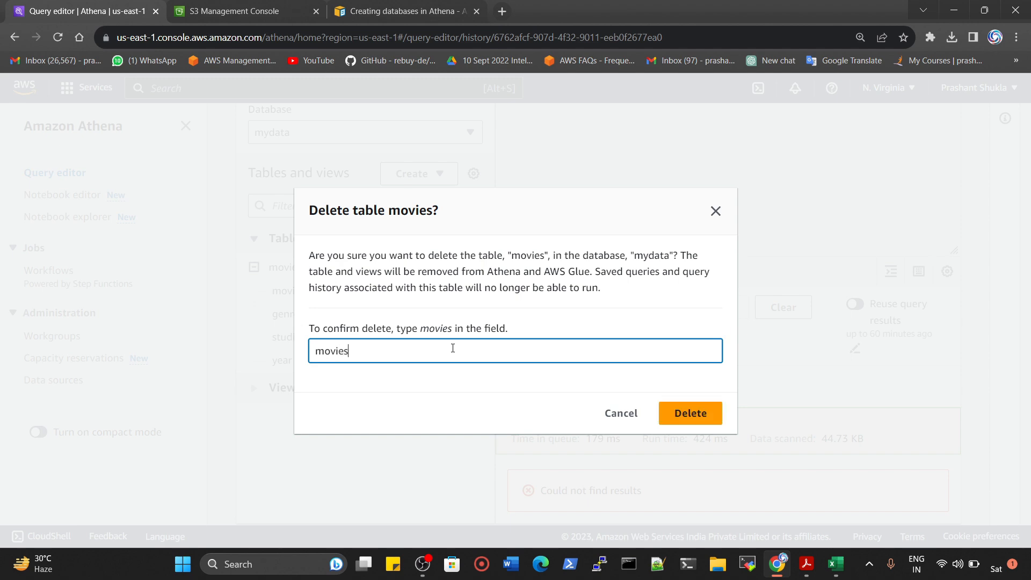
click(695, 419)
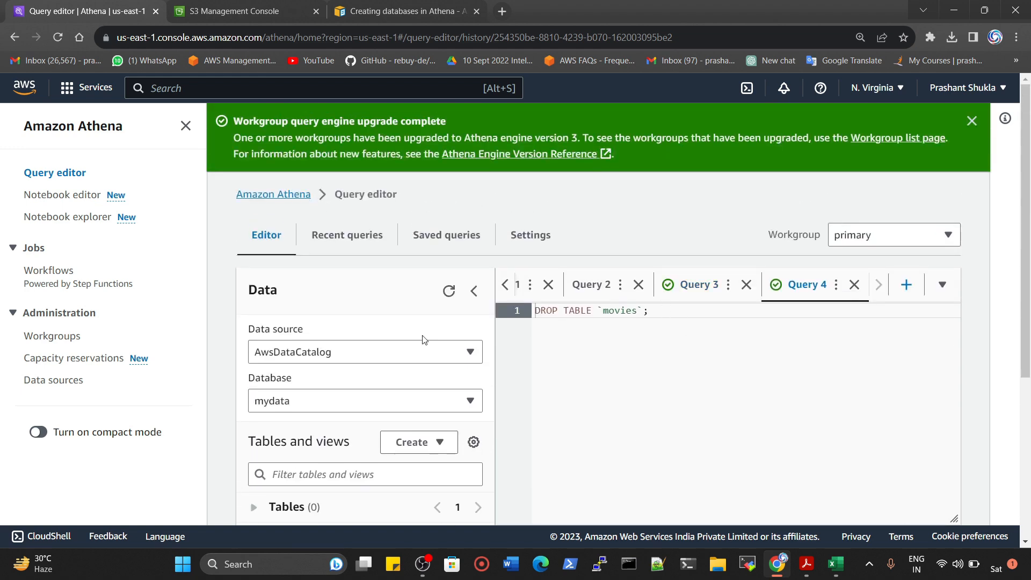
Look through the available databases in the query editor's data pane and choose mydata.
scroll(551, 335, down, 3)
click(358, 264)
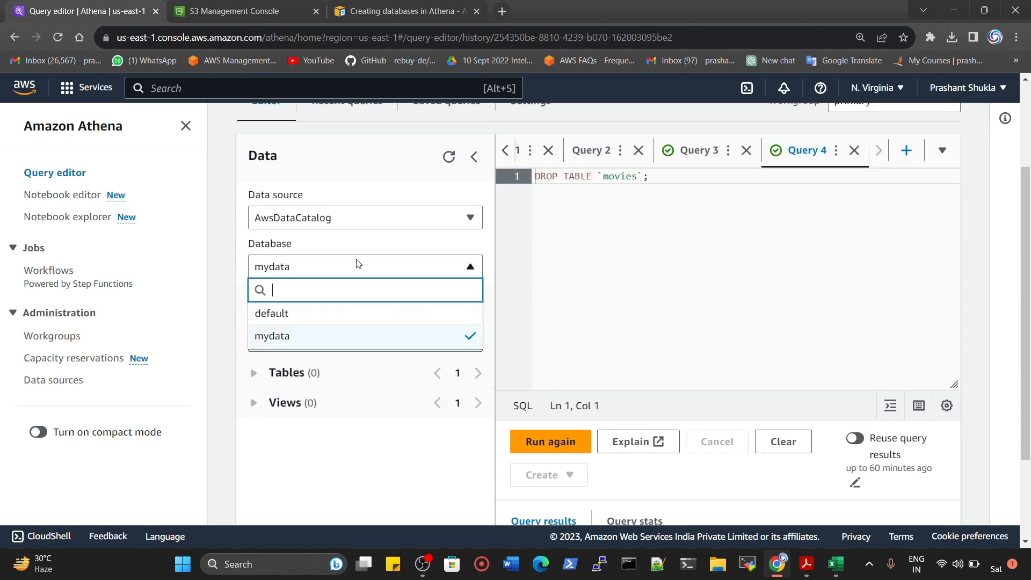
click(338, 336)
click(426, 276)
click(356, 464)
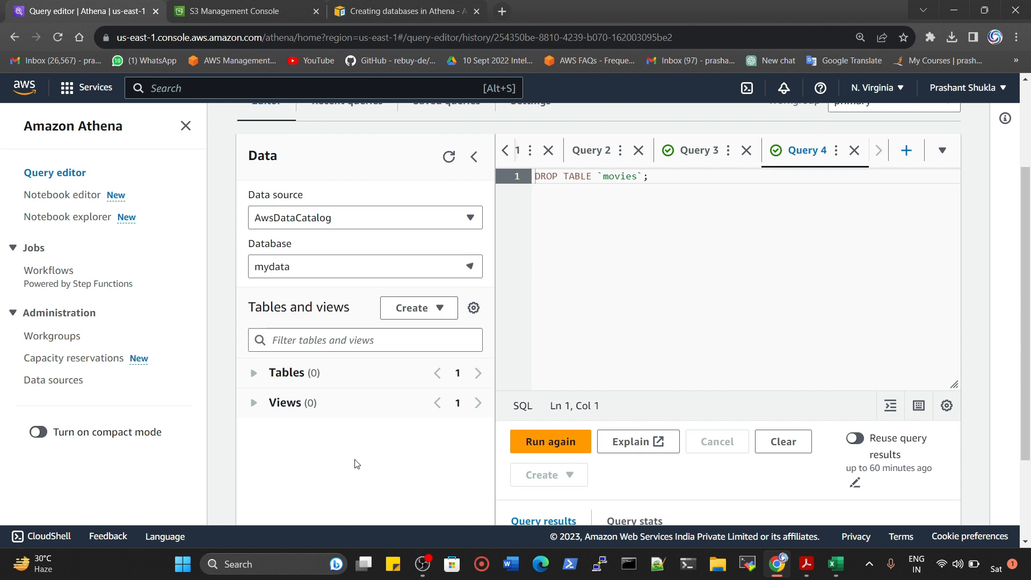
click(475, 268)
click(261, 330)
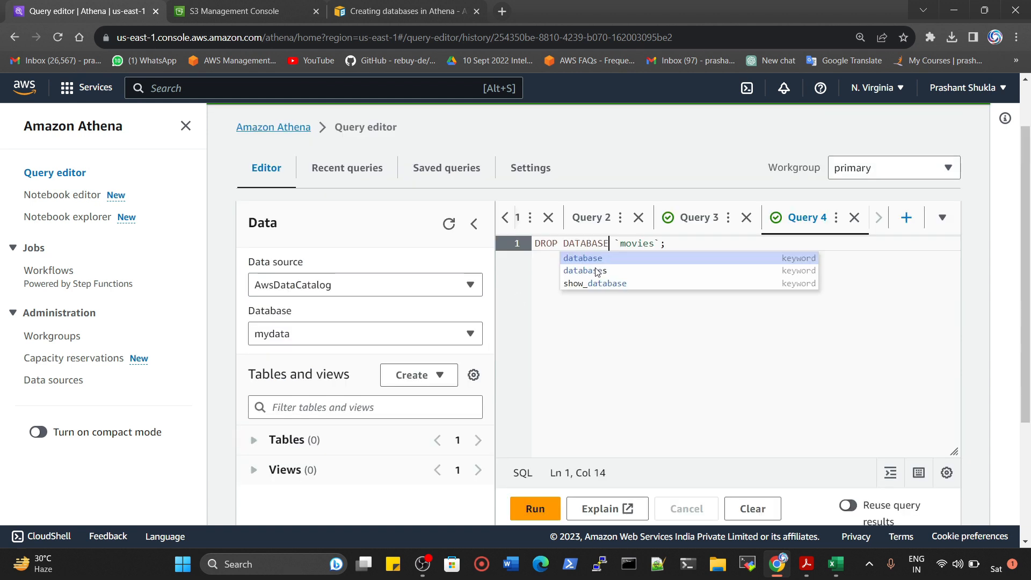
Change the Query 4 statement to DROP DATABASE `mydata`; and run it.
key(Right)
key(Right)
key(Right)
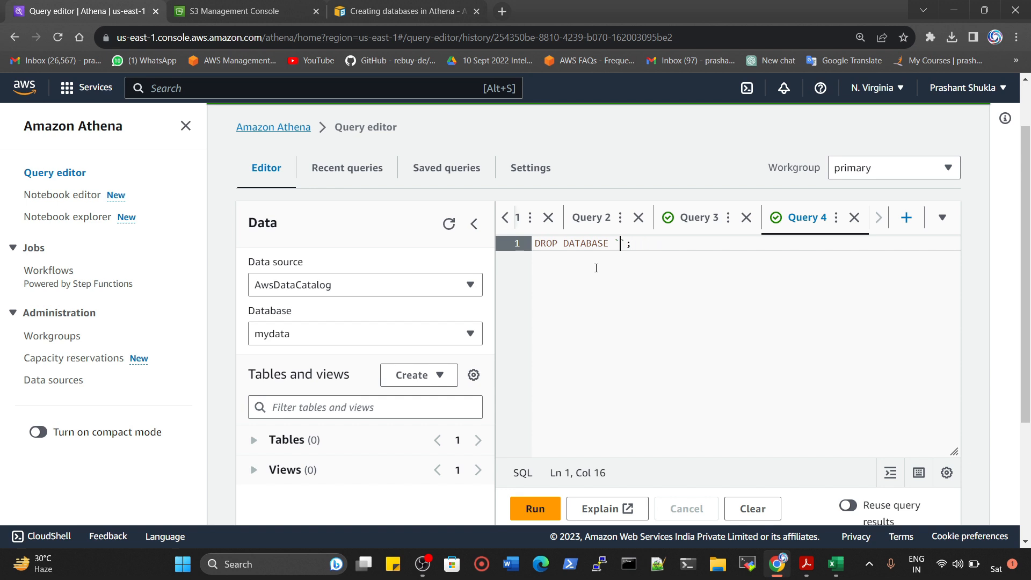
text(mydta)
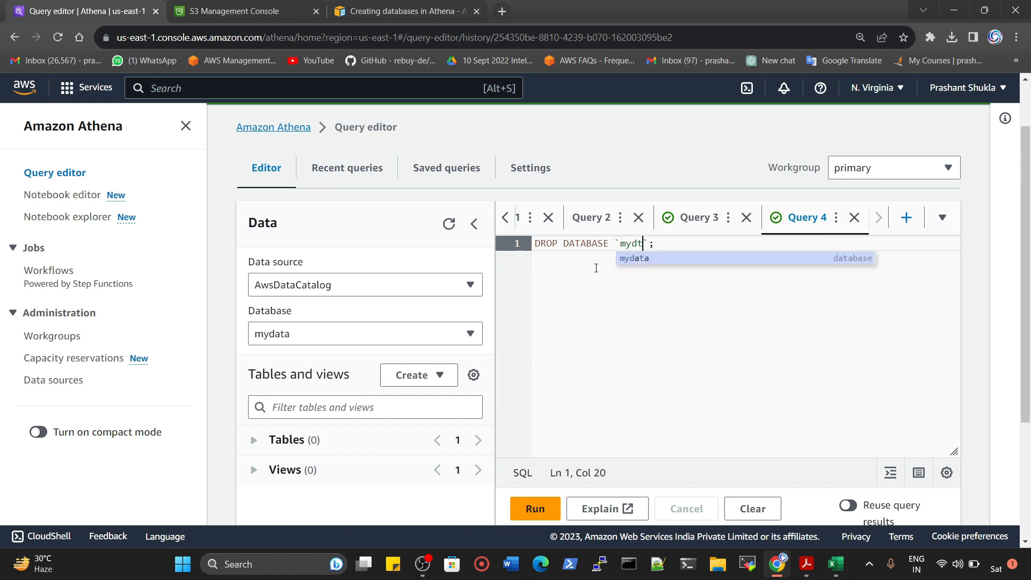
key(BackSpace)
text(ata)
click(652, 386)
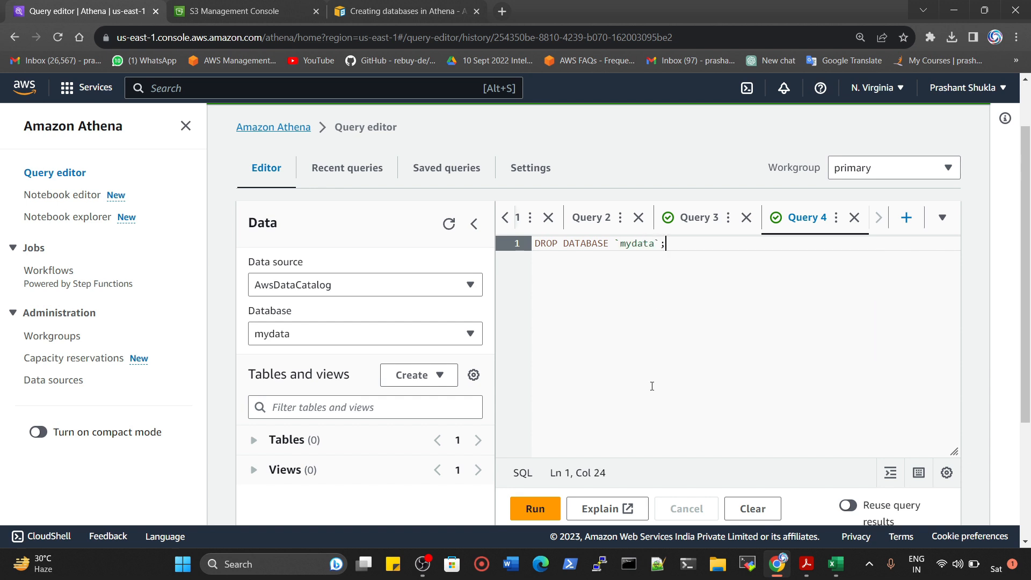
key(ctrl+Return)
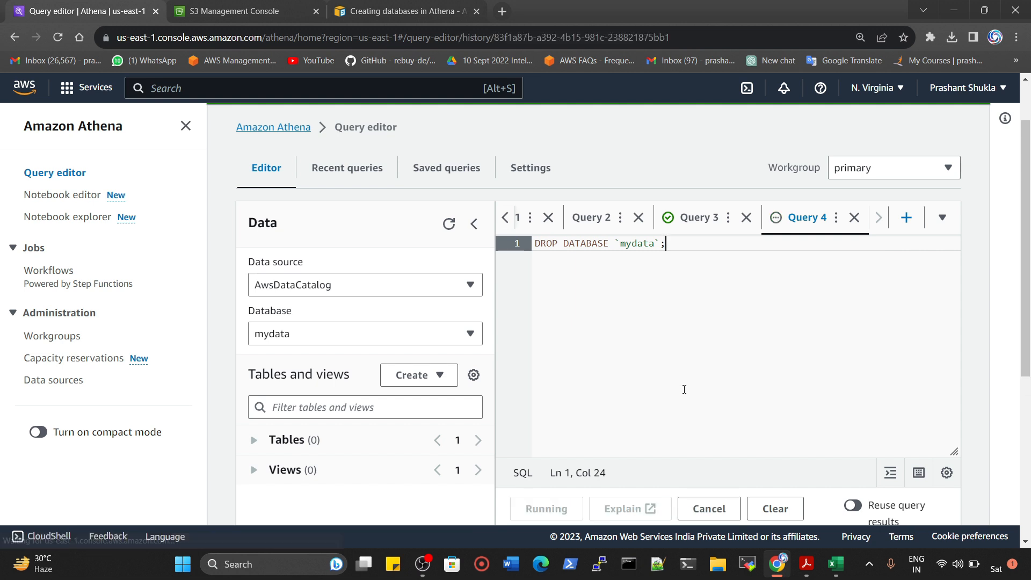
Check the remaining databases and the query output, and return to the Amazon Athena landing page.
click(334, 334)
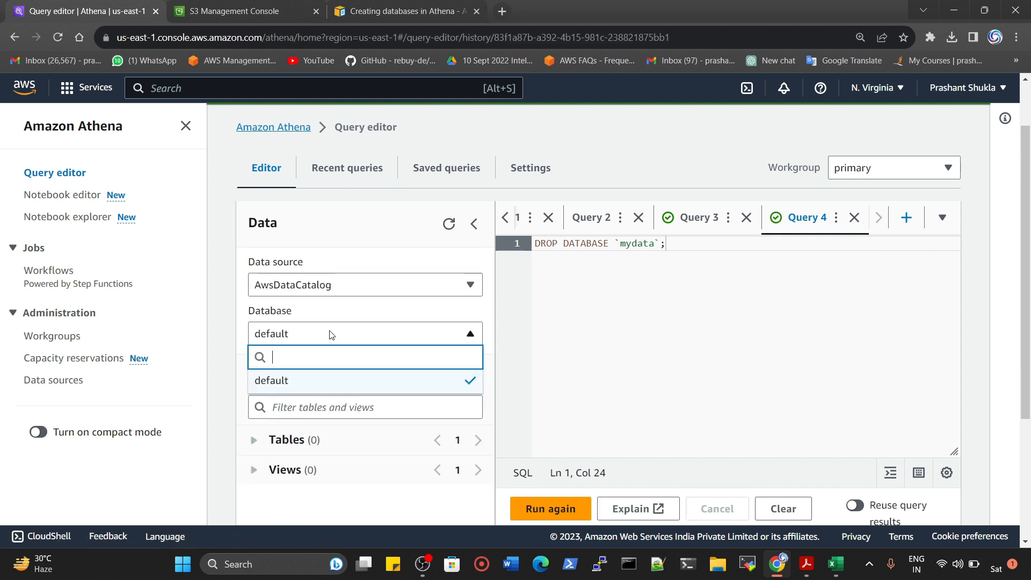
click(333, 313)
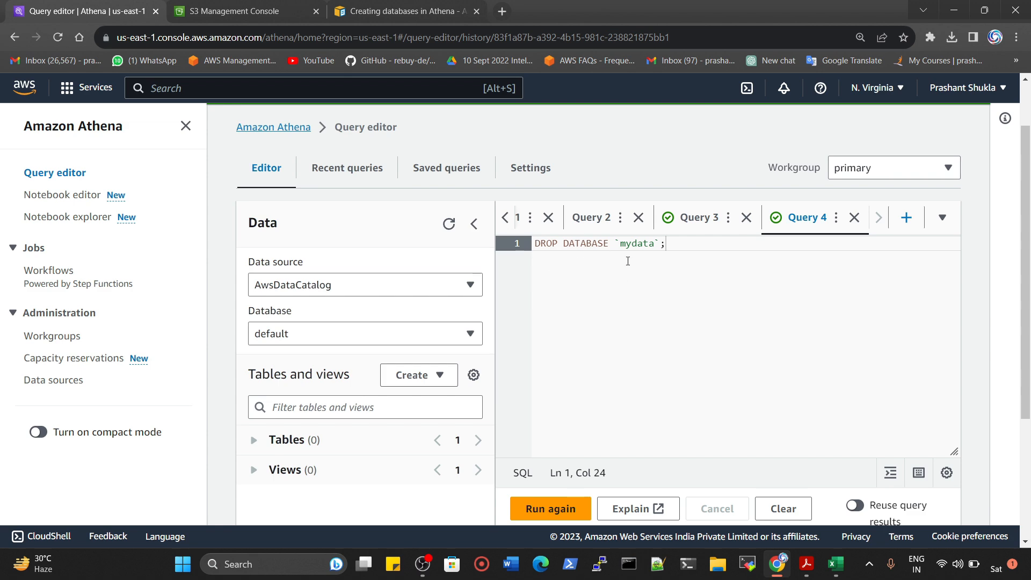
scroll(644, 268, down, 4)
scroll(543, 436, up, 5)
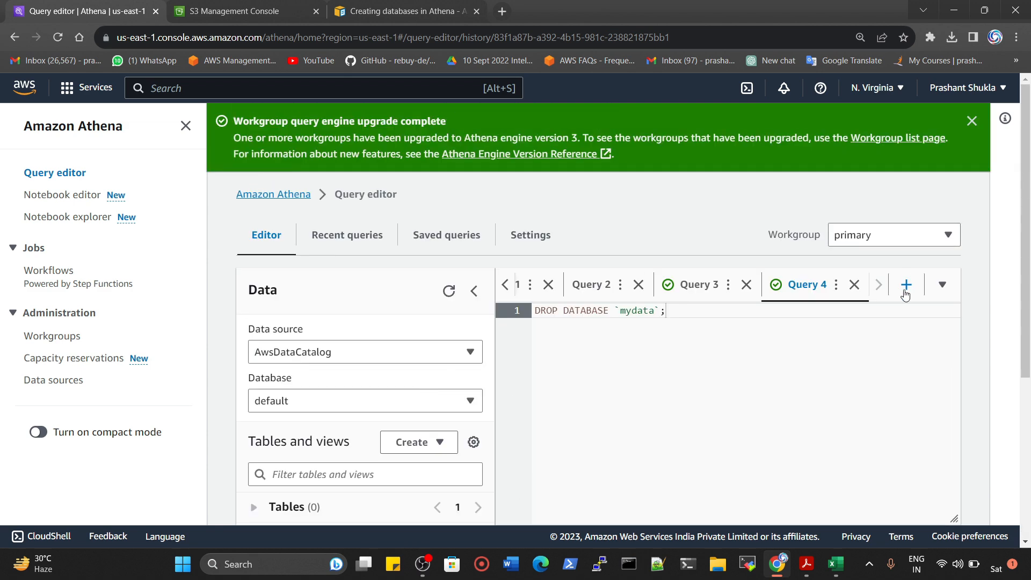
shift+click(642, 340)
click(625, 311)
click(274, 195)
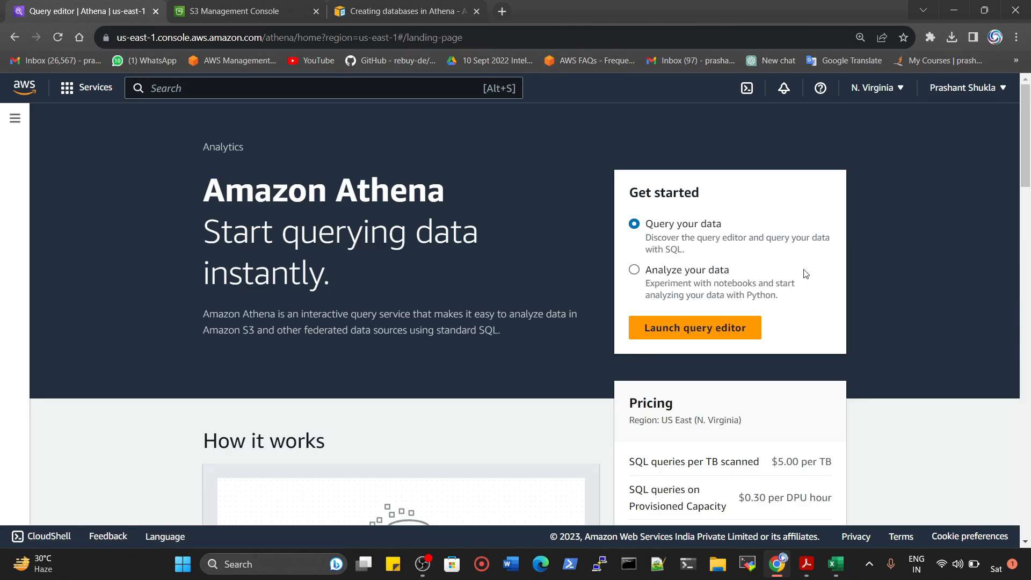